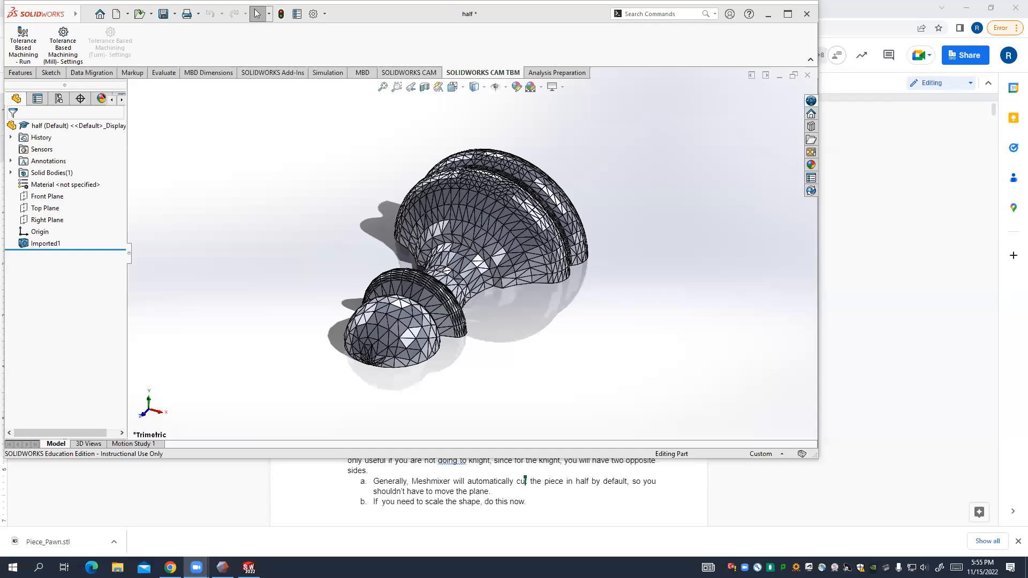
# Switch to Meshmixer, clear the current selection and reselect the whole half-pawn mesh.
pyautogui.click(223, 567)
pyautogui.click(368, 277)
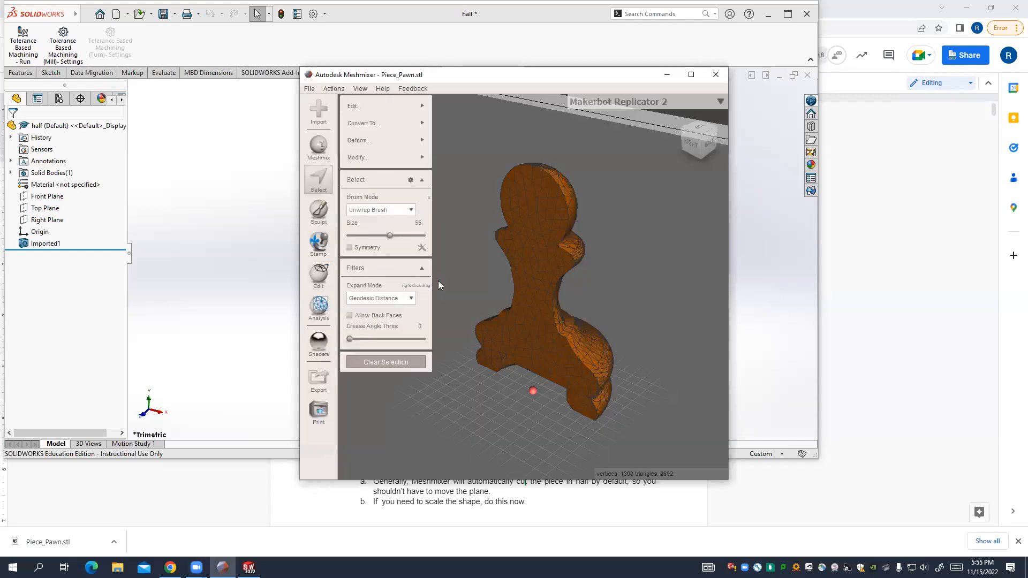
pyautogui.press('Escape')
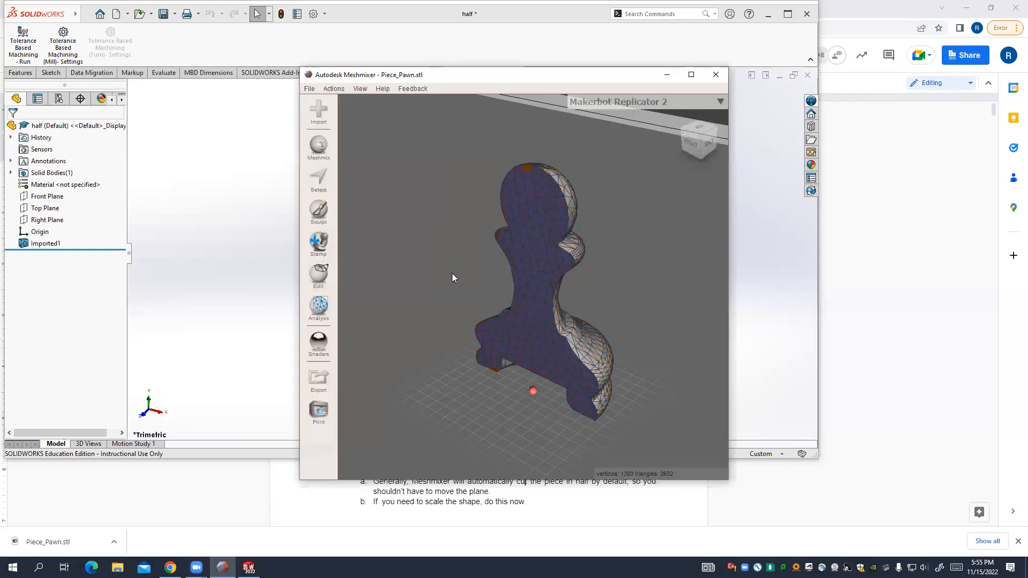
pyautogui.hotkey('ctrl', 'a')
# Try a Reduce on the selected mesh with a Triangle Budget target and a Tri Count of 3231.
pyautogui.moveTo(412, 108)
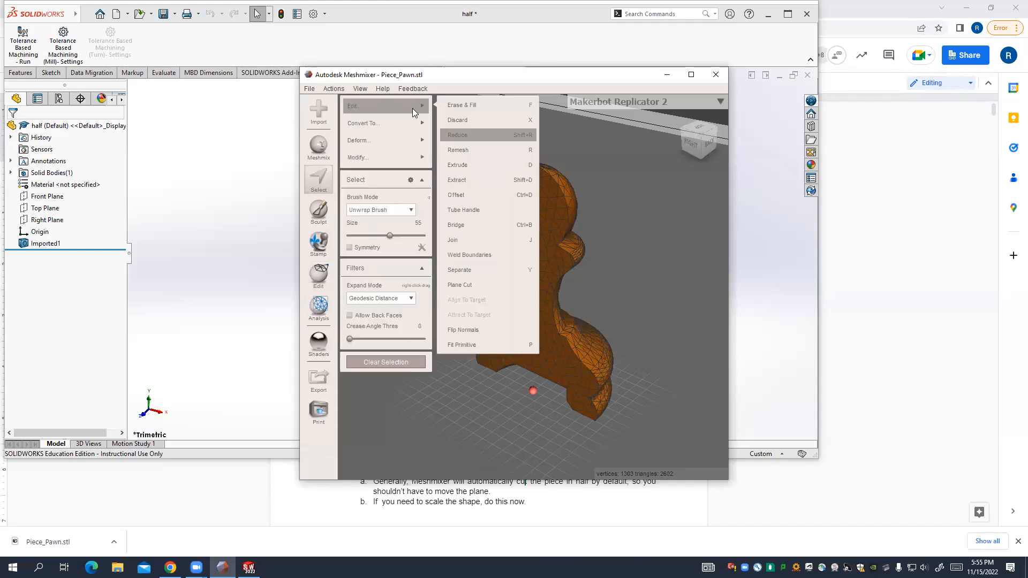
pyautogui.click(463, 135)
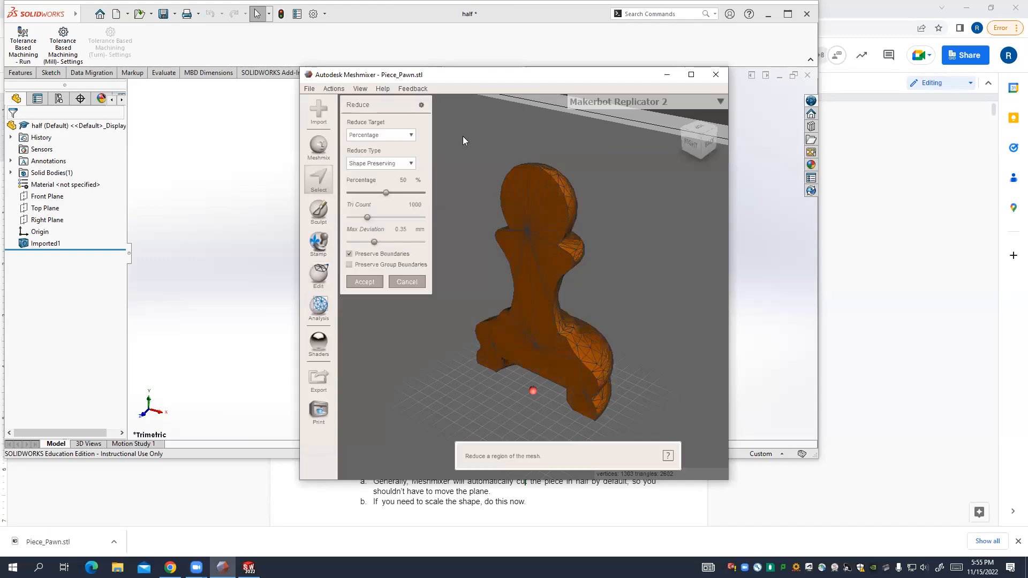
pyautogui.click(378, 137)
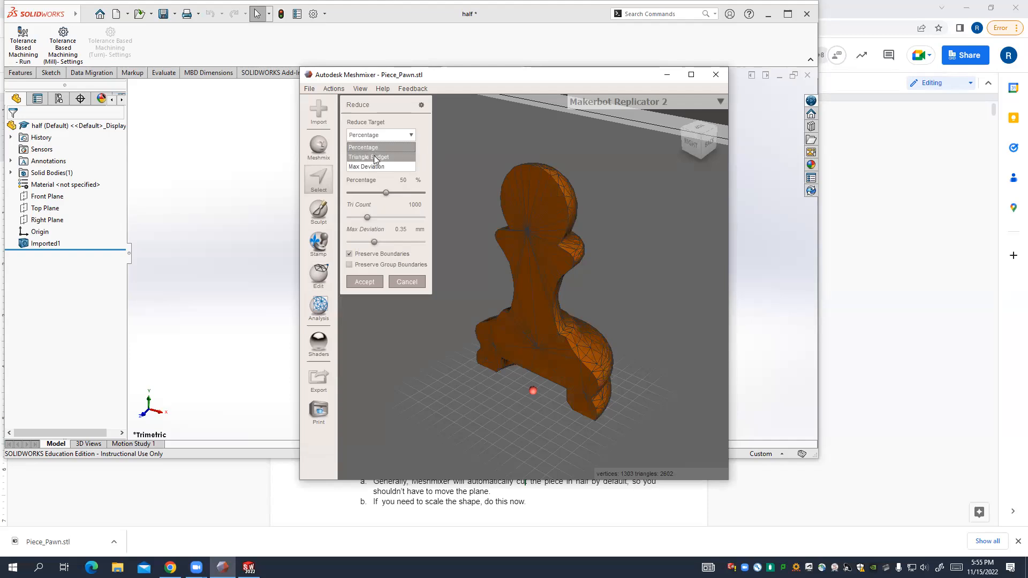
pyautogui.click(389, 151)
pyautogui.moveTo(364, 220); pyautogui.dragTo(429, 220)
pyautogui.moveTo(359, 220); pyautogui.dragTo(407, 222)
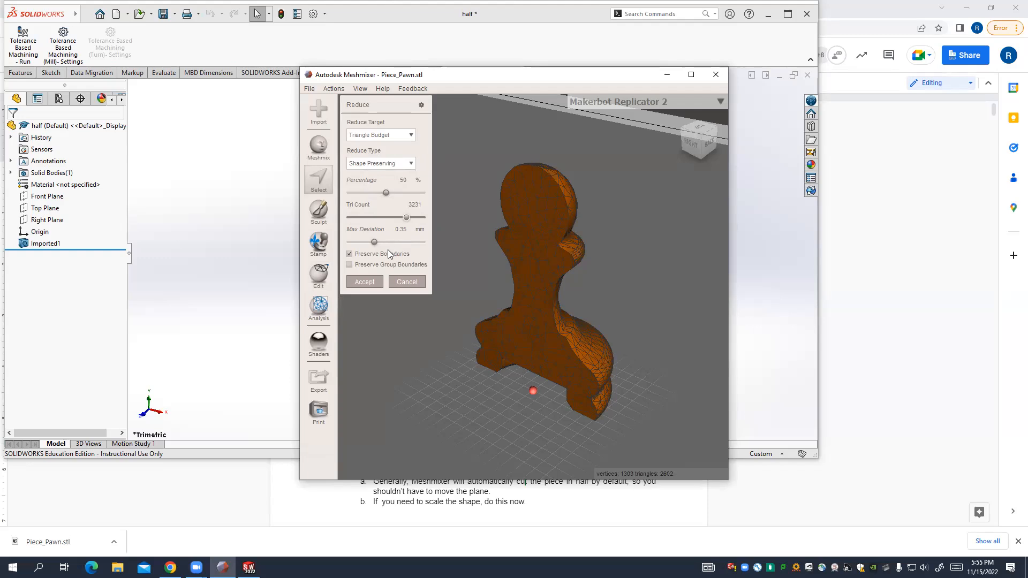
pyautogui.click(402, 284)
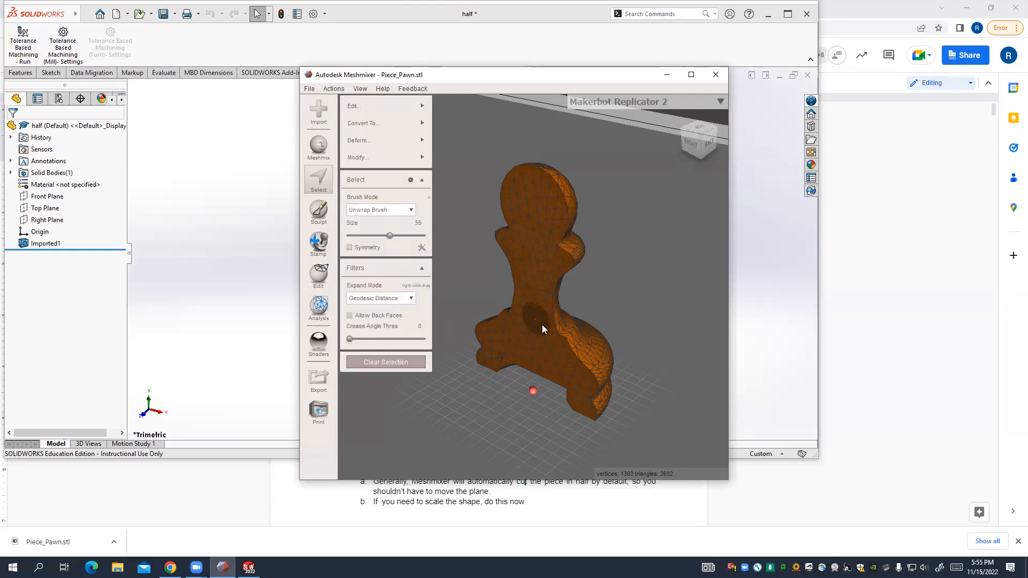
# Switch back to SOLIDWORKS and close the half part without saving it.
pyautogui.click(170, 162)
pyautogui.click(807, 75)
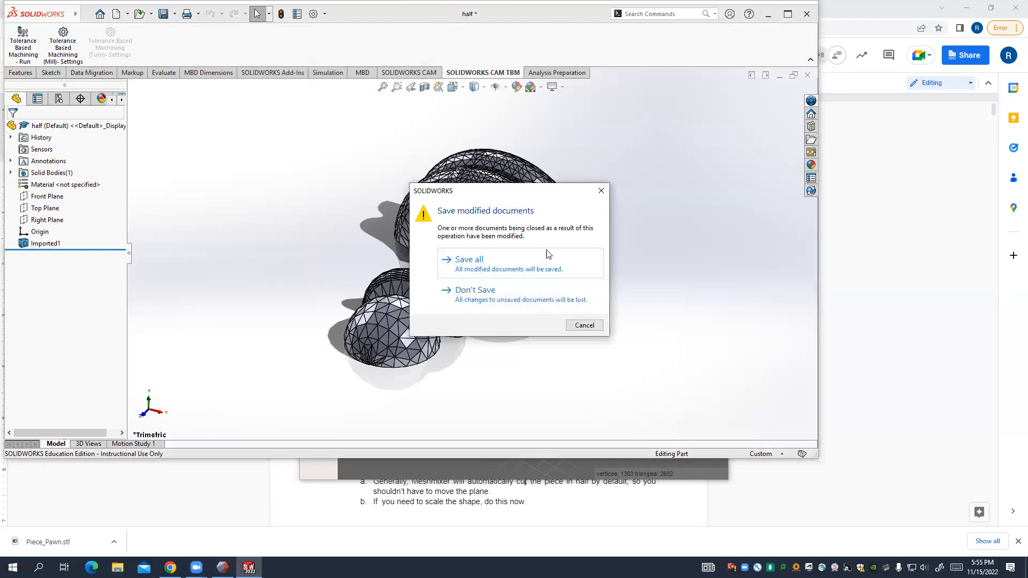
pyautogui.click(501, 290)
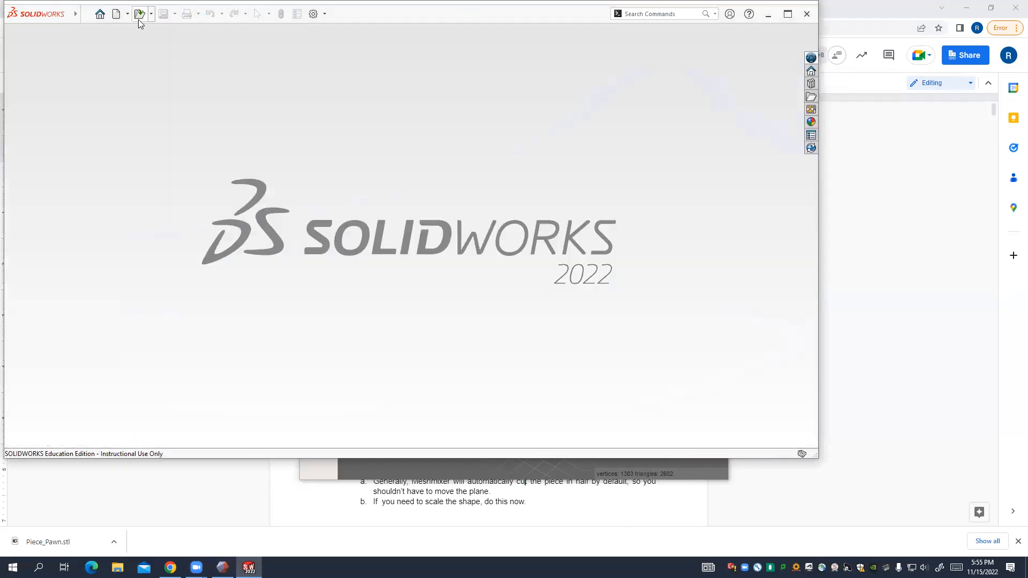
# Open the half mesh file from Downloads with the import option set to Solid Body.
pyautogui.click(140, 15)
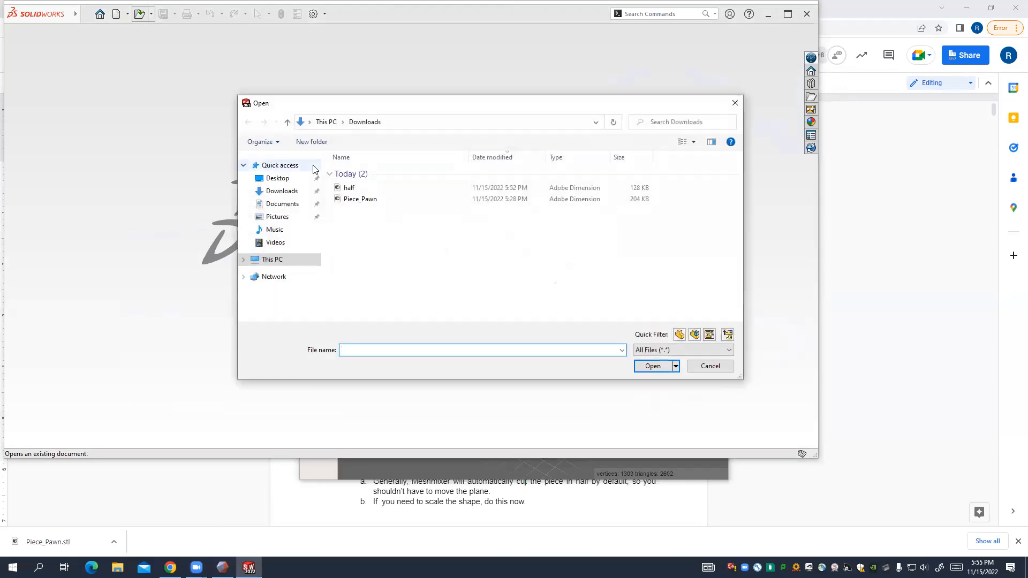
pyautogui.click(381, 188)
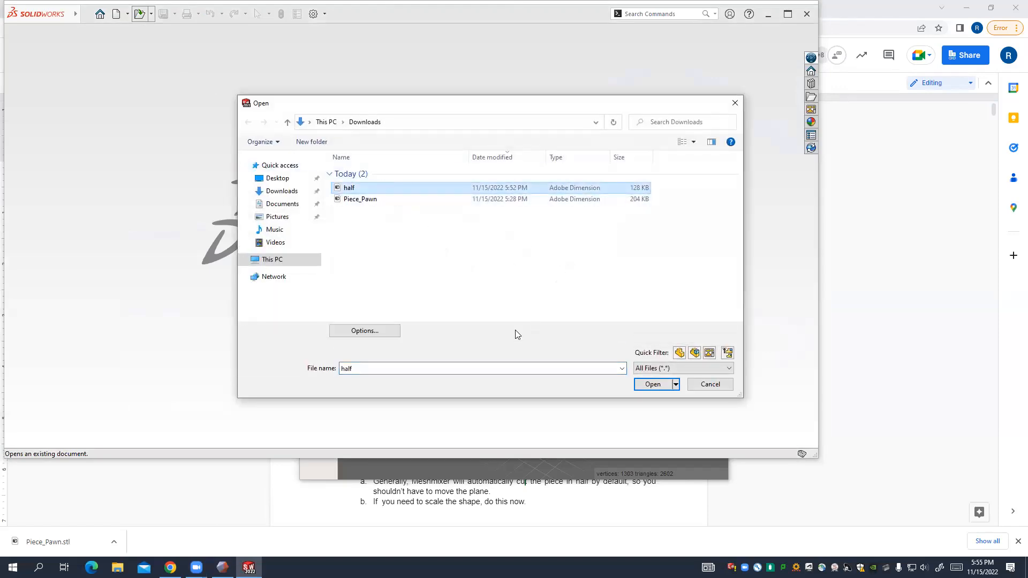
pyautogui.click(382, 332)
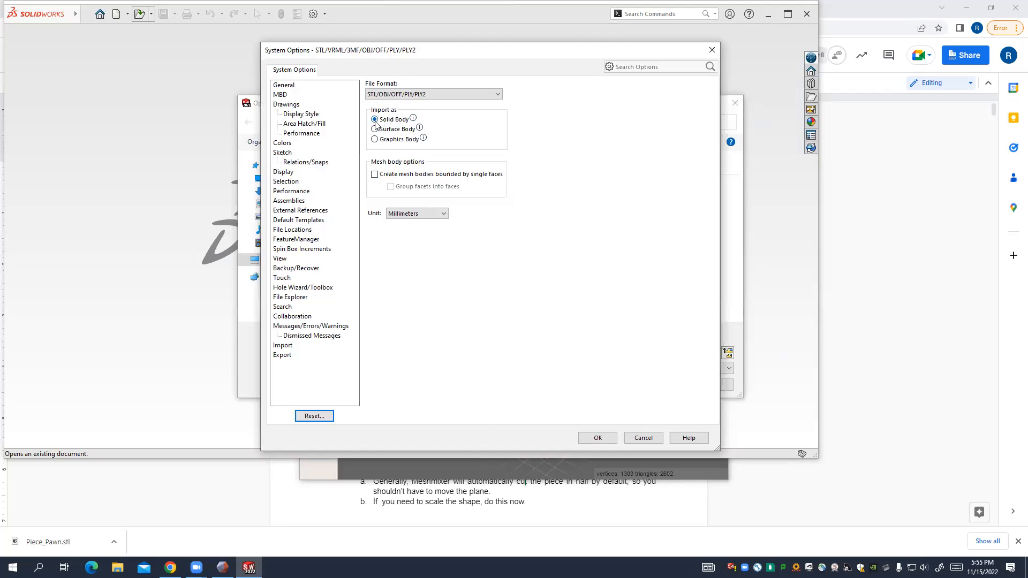
pyautogui.click(386, 140)
pyautogui.click(385, 120)
pyautogui.click(597, 438)
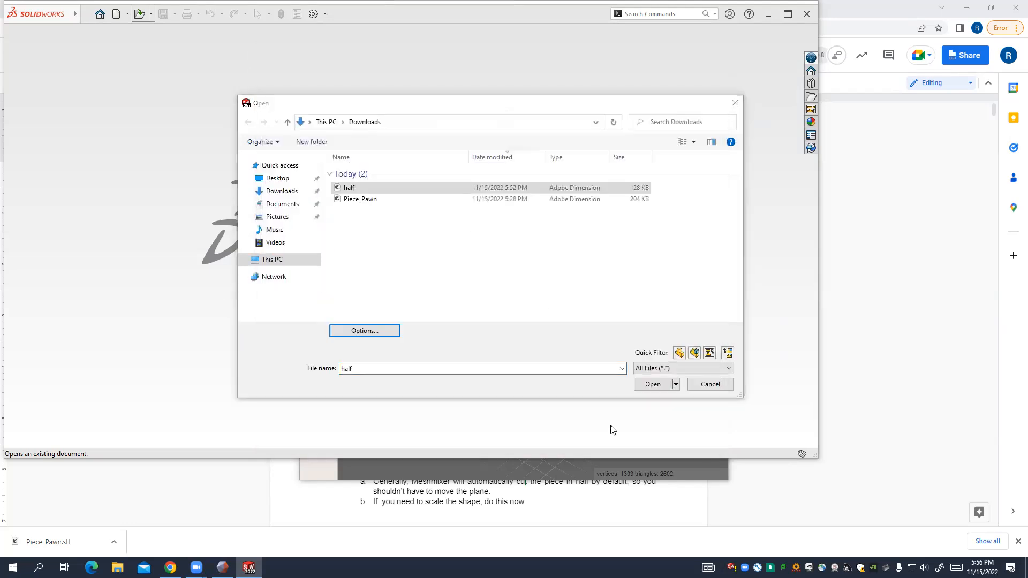
pyautogui.click(647, 388)
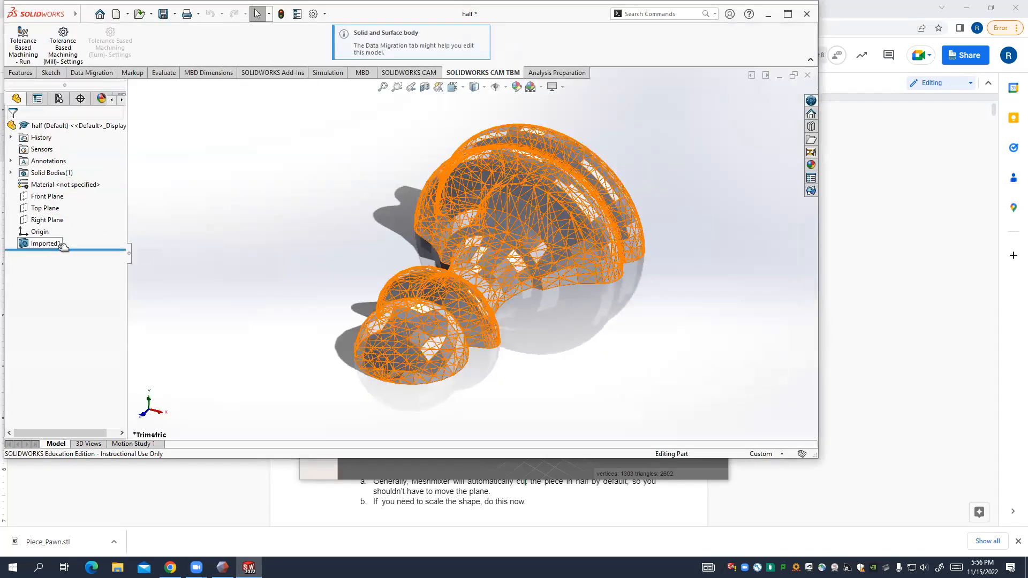
# Examine the imported half pawn's faceted surface and flat cut side from several angles.
pyautogui.moveTo(599, 313); pyautogui.dragTo(567, 306, button='right')
pyautogui.moveTo(569, 307)
pyautogui.mouseDown(button='middle')
pyautogui.moveTo(596, 316)
pyautogui.moveTo(546, 215)
pyautogui.moveTo(554, 301)
pyautogui.mouseUp(button='middle')
pyautogui.click(553, 300)
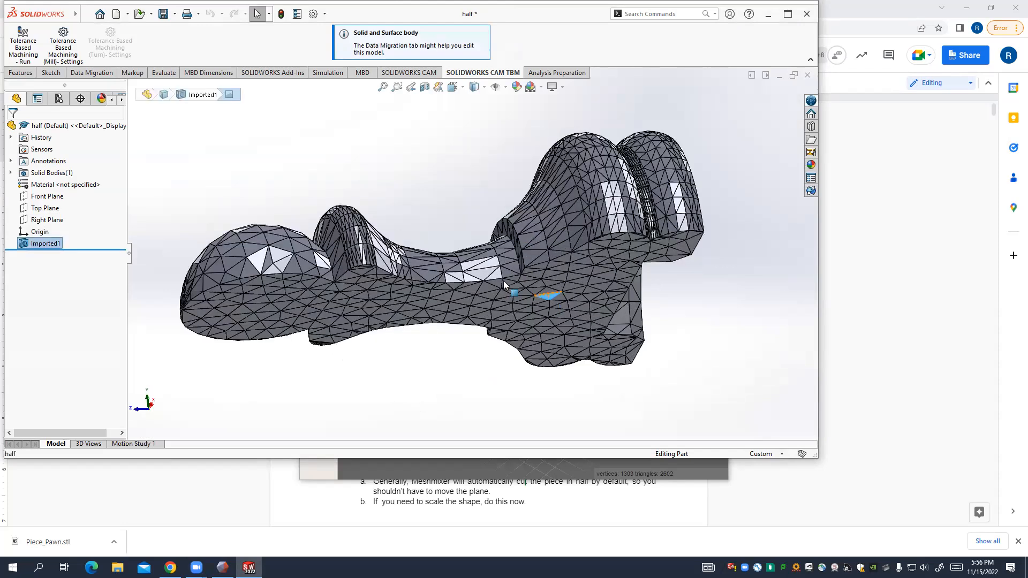
pyautogui.scroll(-3, 498, 280)
pyautogui.click(426, 240)
pyautogui.scroll(4, 427, 241)
pyautogui.moveTo(427, 240); pyautogui.dragTo(475, 248, button='middle')
pyautogui.click(504, 325)
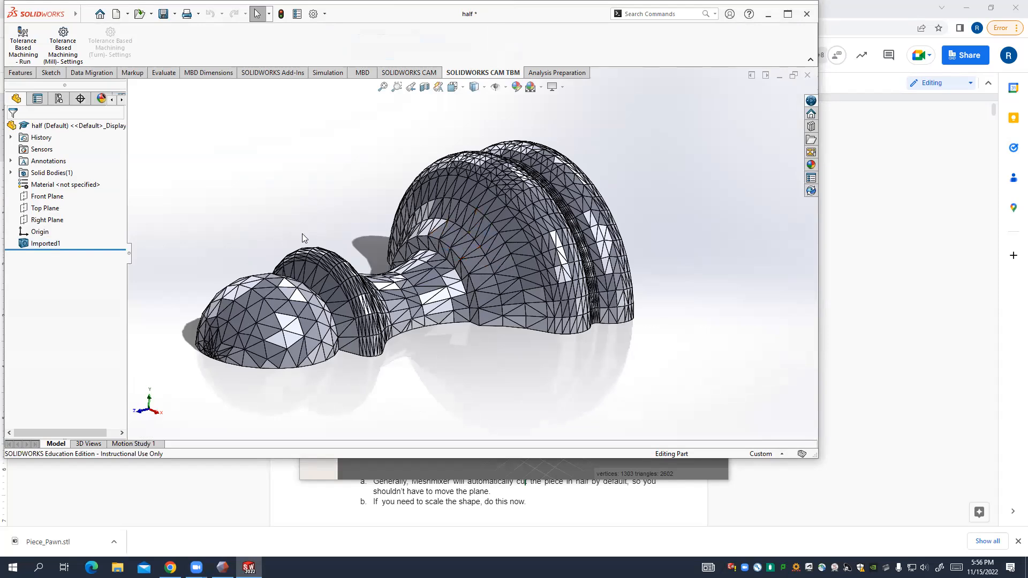
# Start a sketch on the half pawn's flat cut face.
pyautogui.click(56, 74)
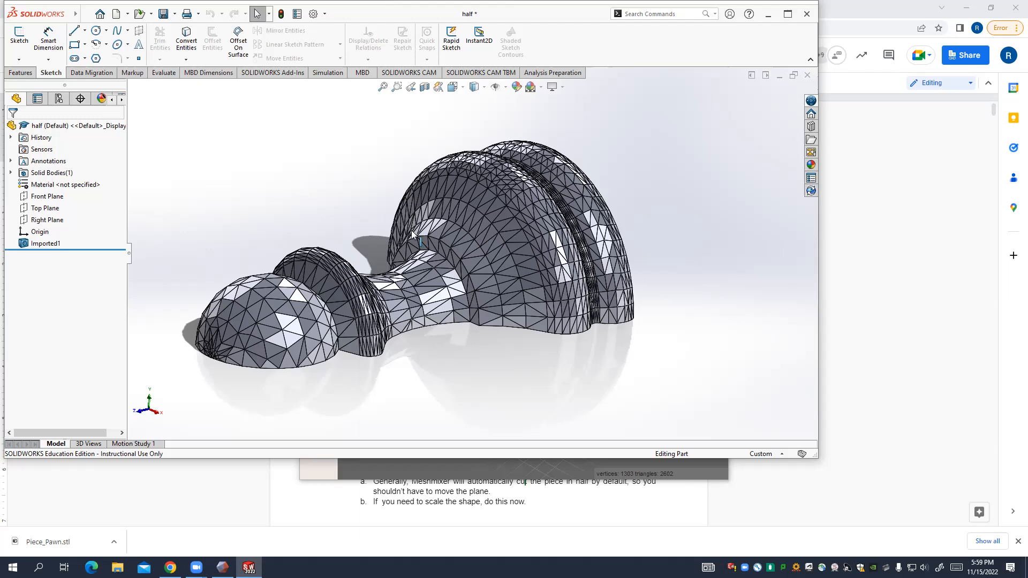
pyautogui.moveTo(732, 317); pyautogui.dragTo(320, 242, button='middle')
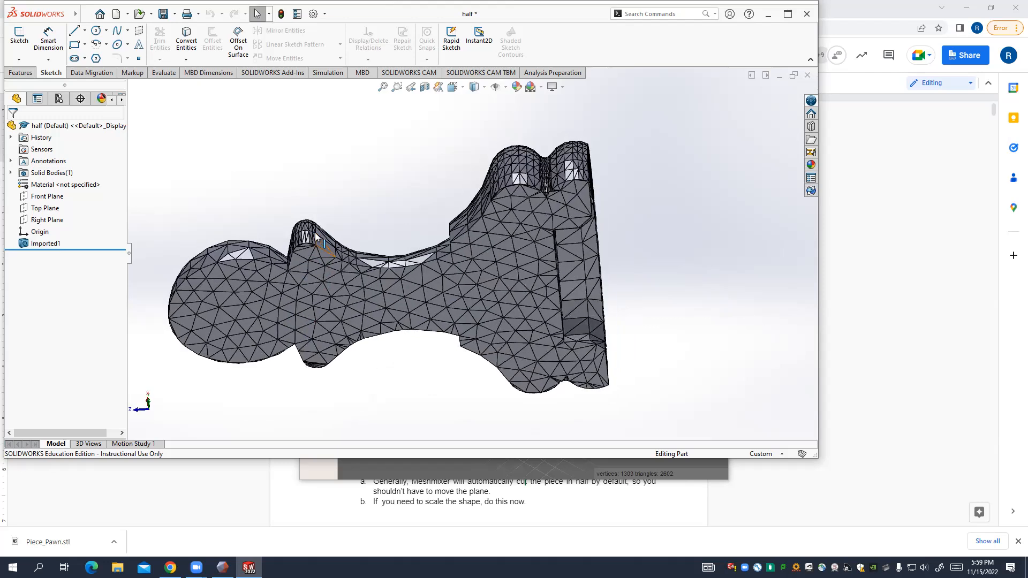
pyautogui.scroll(-7, 320, 243)
pyautogui.scroll(10, 390, 268)
pyautogui.scroll(-3, 559, 308)
pyautogui.scroll(3, 409, 300)
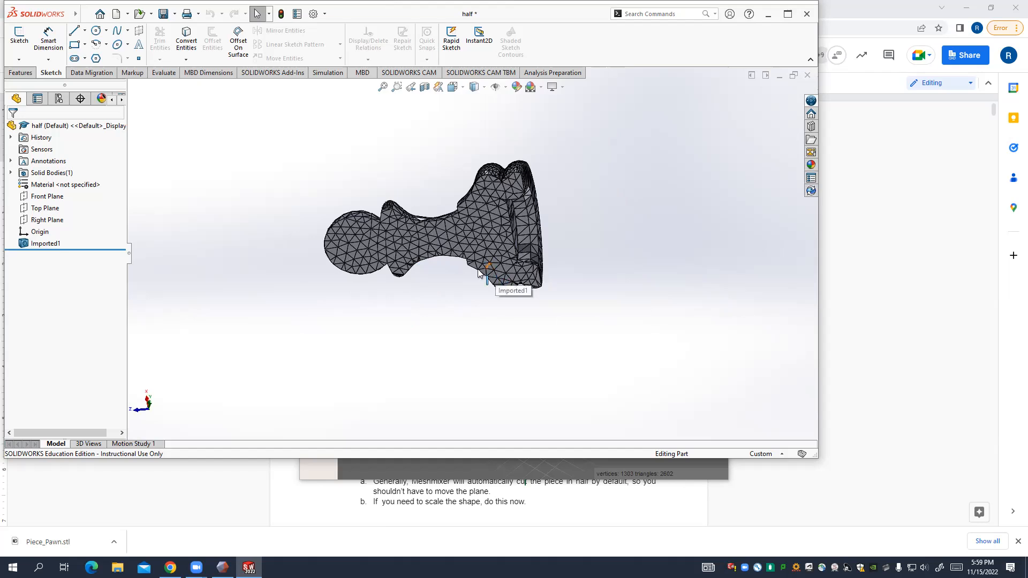
pyautogui.scroll(-4, 441, 242)
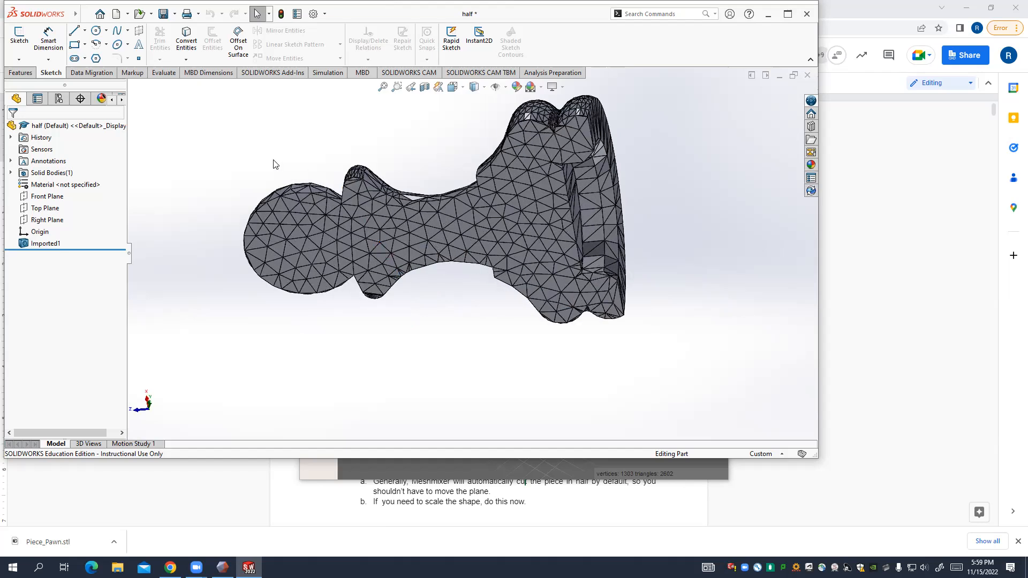
pyautogui.click(16, 36)
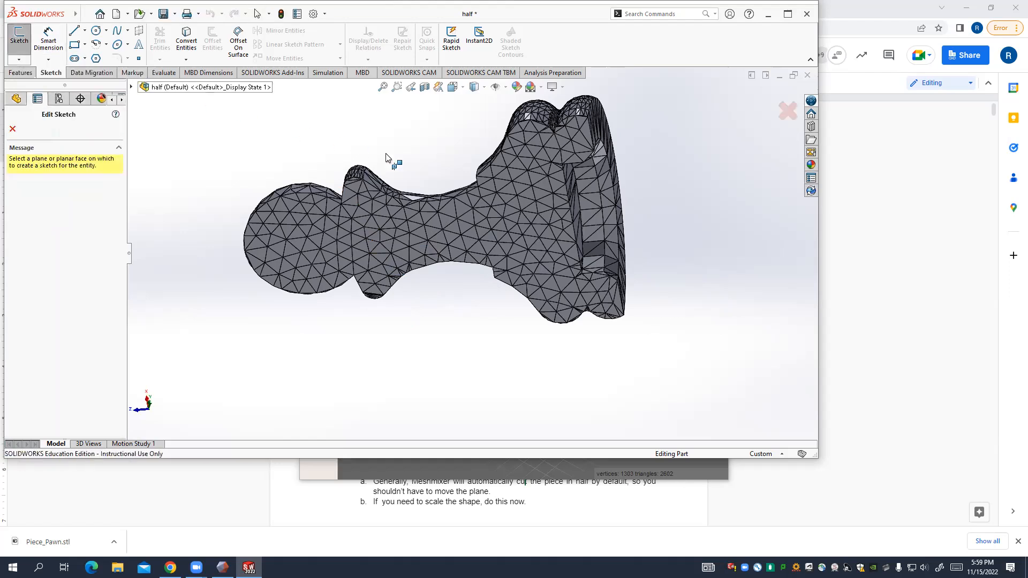
pyautogui.moveTo(462, 215); pyautogui.dragTo(311, 238, button='middle')
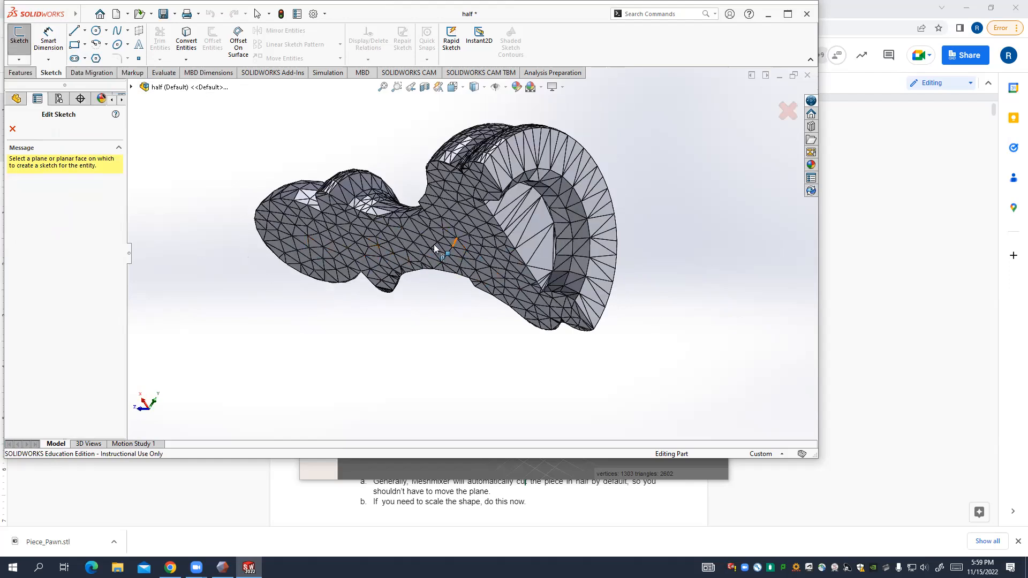
pyautogui.click(416, 240)
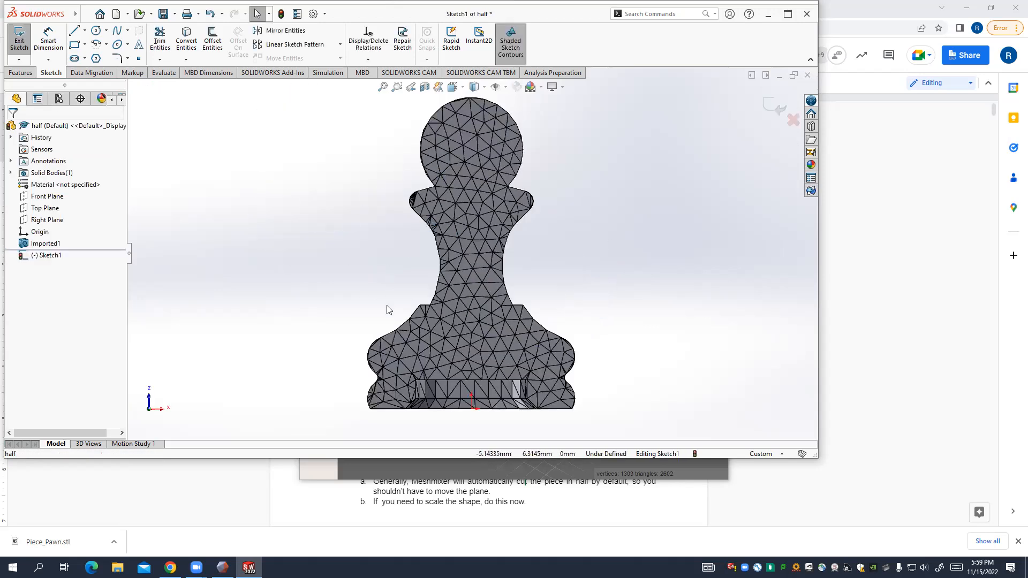
# Sketch a corner rectangle about 34.4 by 33.6 mm enclosing the whole pawn outline.
pyautogui.scroll(3, 388, 297)
pyautogui.scroll(-2, 516, 317)
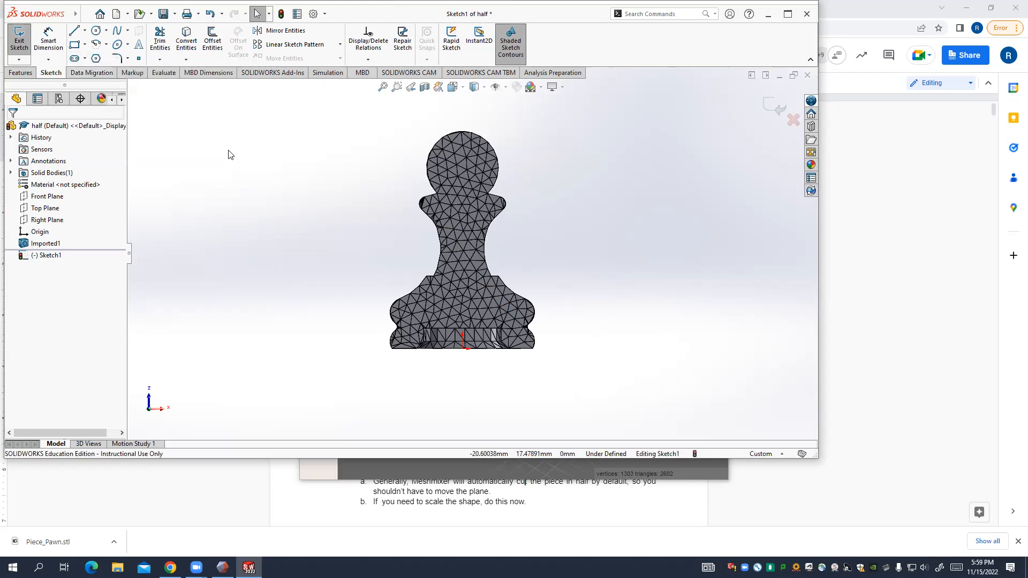
pyautogui.press('z')
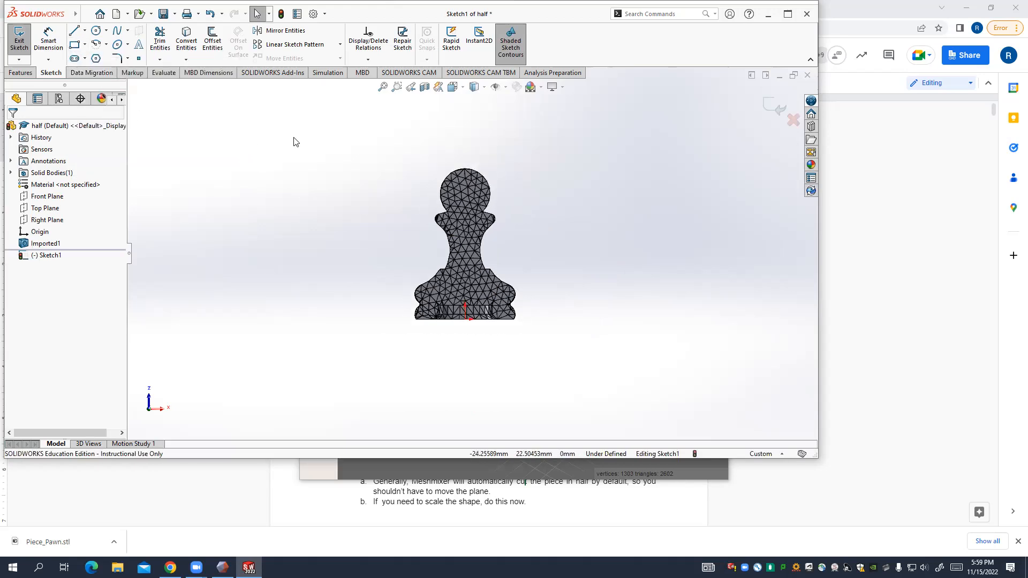
pyautogui.click(76, 45)
pyautogui.click(325, 120)
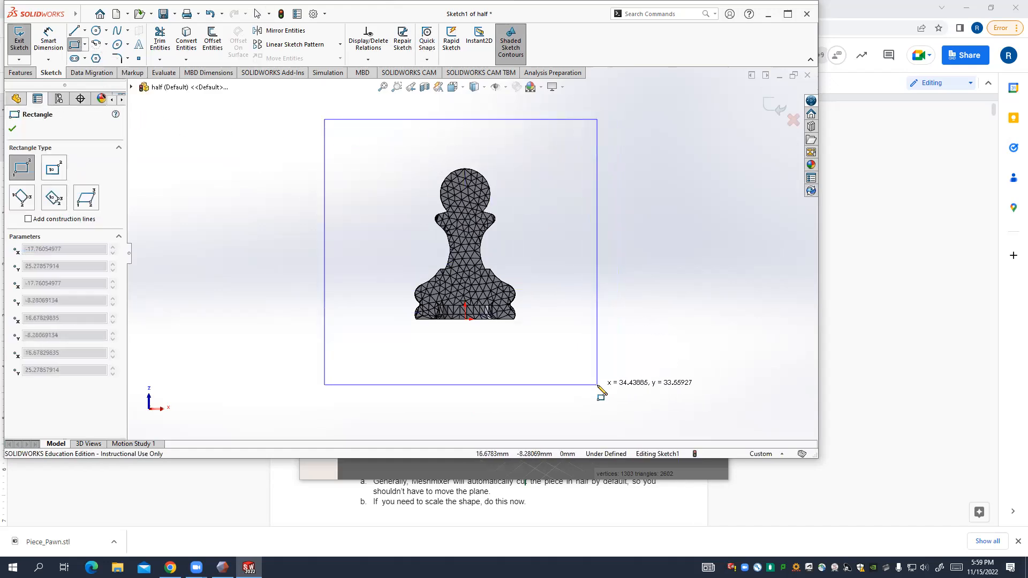
pyautogui.click(596, 385)
pyautogui.click(12, 129)
pyautogui.doubleClick(229, 199)
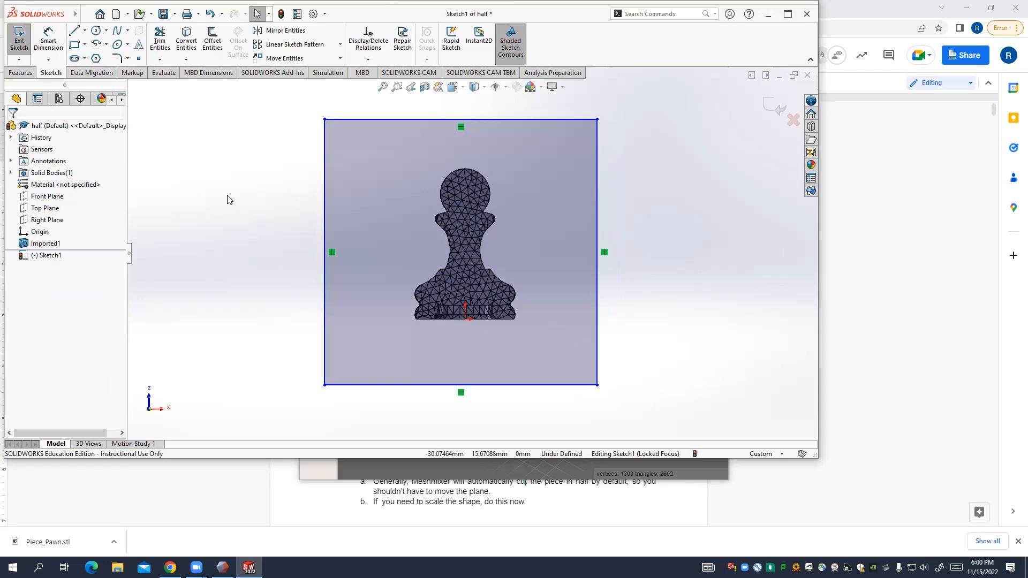
# Shift the rectangle and pull its sides closer to the pawn, making it about 29.4 mm wide.
pyautogui.moveTo(410, 209); pyautogui.dragTo(412, 203)
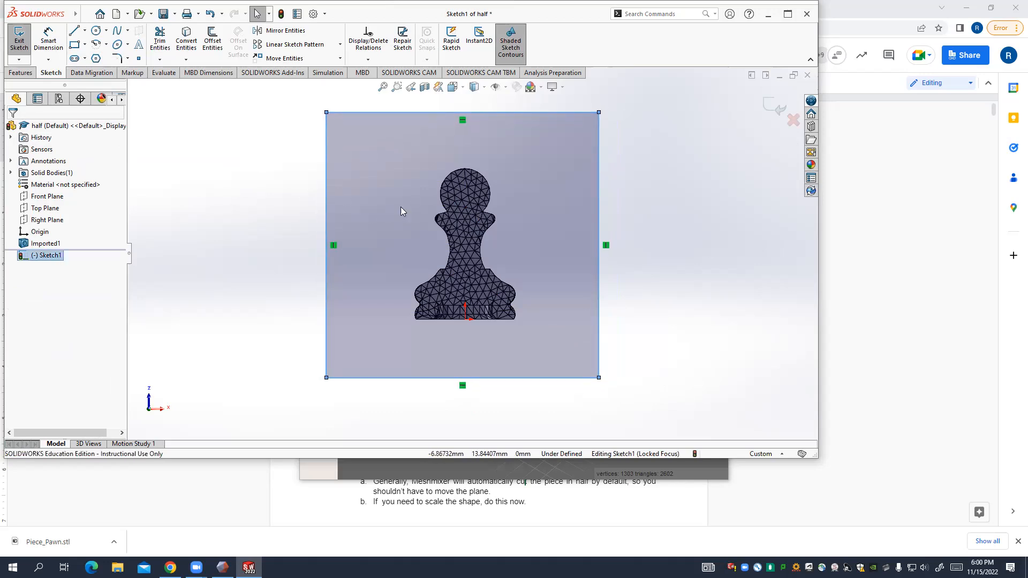
pyautogui.click(277, 209)
pyautogui.moveTo(326, 197); pyautogui.dragTo(349, 204)
pyautogui.moveTo(600, 293); pyautogui.dragTo(582, 292)
pyautogui.click(486, 377)
pyautogui.moveTo(486, 370)
pyautogui.mouseDown()
pyautogui.moveTo(487, 321)
pyautogui.moveTo(486, 337)
pyautogui.mouseUp()
pyautogui.moveTo(502, 113)
pyautogui.mouseDown()
pyautogui.moveTo(500, 125)
pyautogui.moveTo(503, 114)
pyautogui.mouseUp()
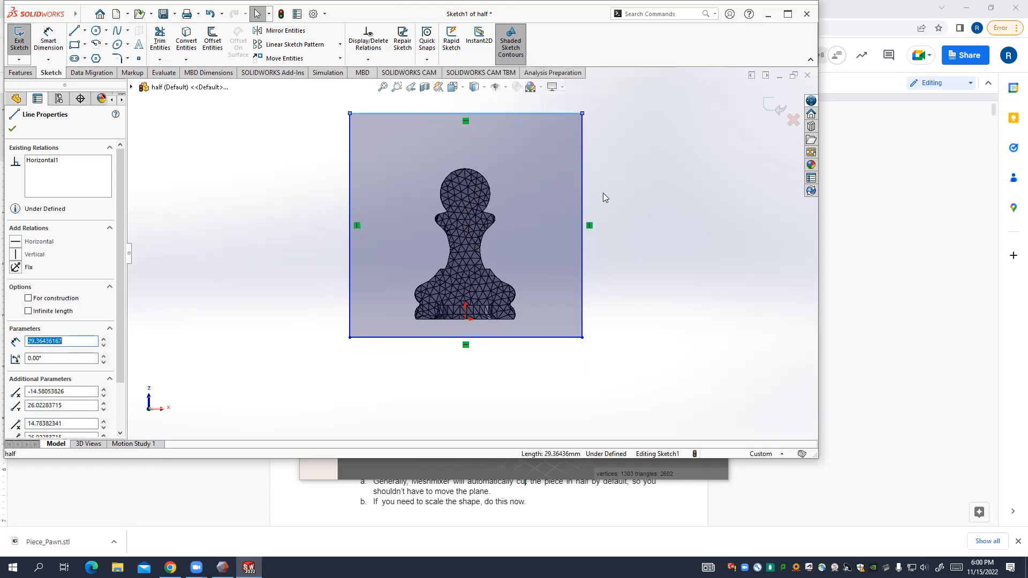
pyautogui.click(627, 216)
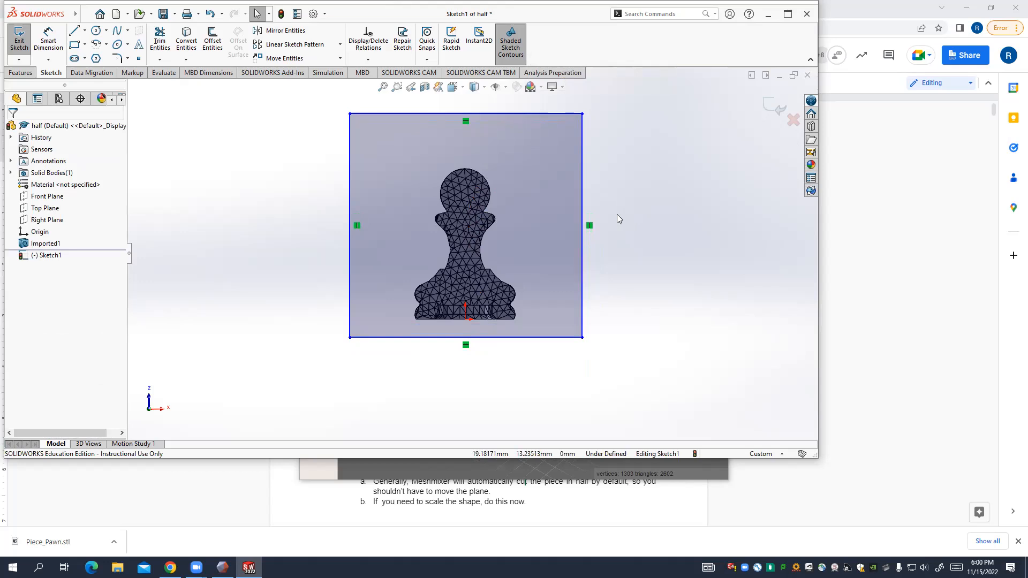
# Maximize the SOLIDWORKS window and exit the rectangle sketch, discarding its changes.
pyautogui.click(790, 17)
pyautogui.click(1002, 115)
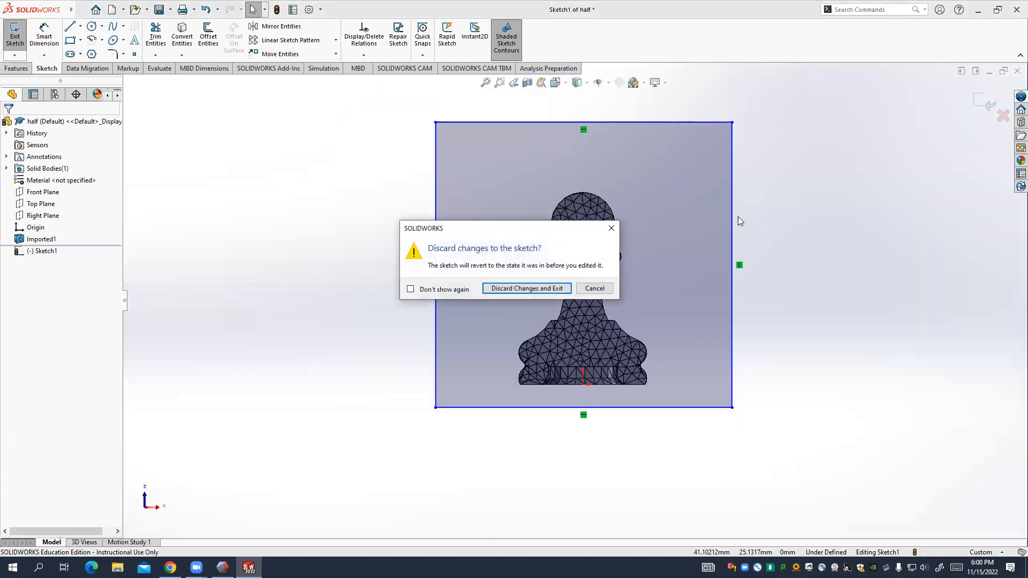
pyautogui.click(535, 290)
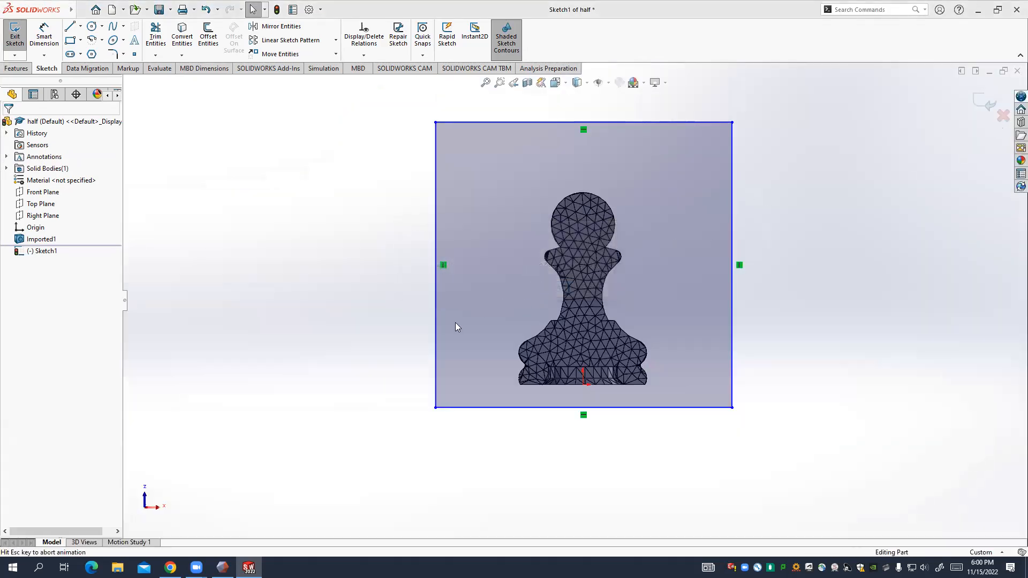
# Start a new sketch on the flat cut face of the half pawn.
pyautogui.click(16, 29)
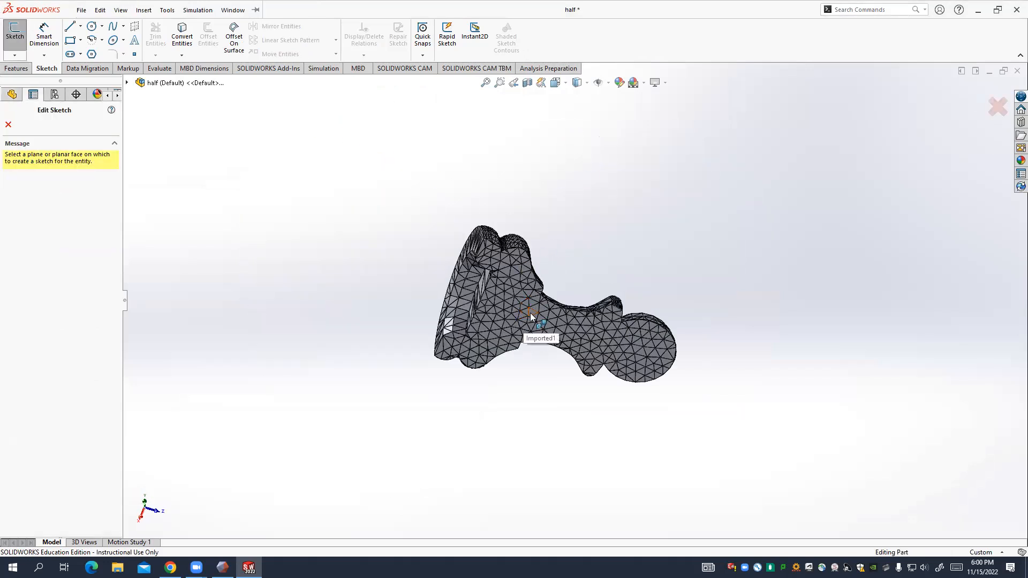
pyautogui.click(530, 312)
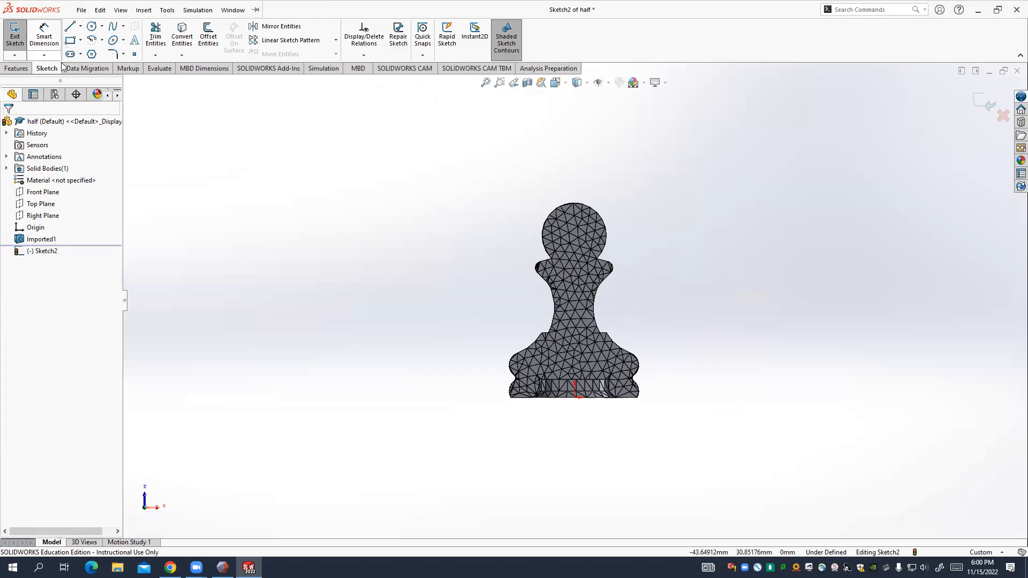
pyautogui.click(100, 9)
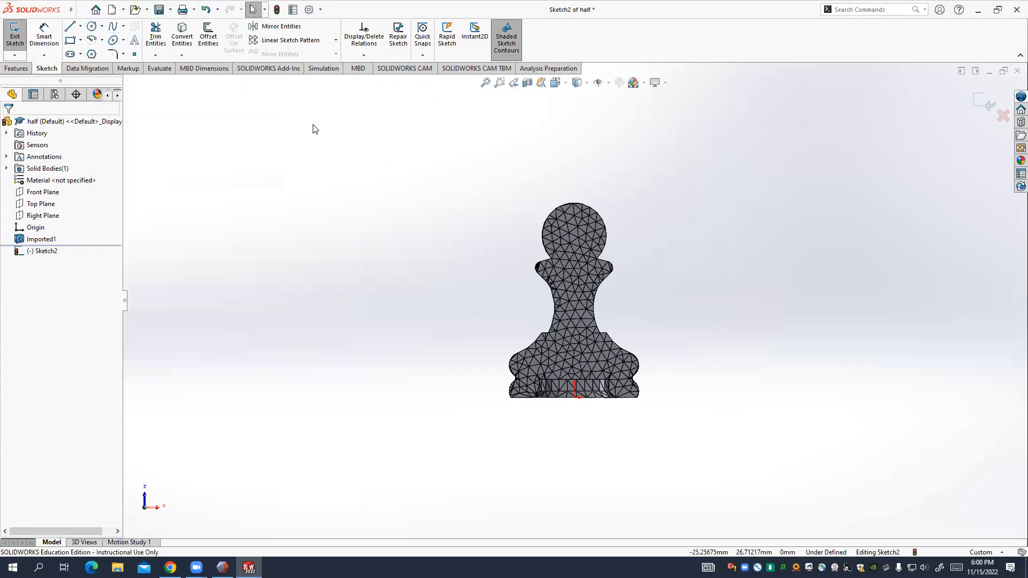
# Sketch a corner rectangle about 22.1 by 27.1 mm enclosing the whole pawn outline.
pyautogui.click(69, 45)
pyautogui.click(463, 154)
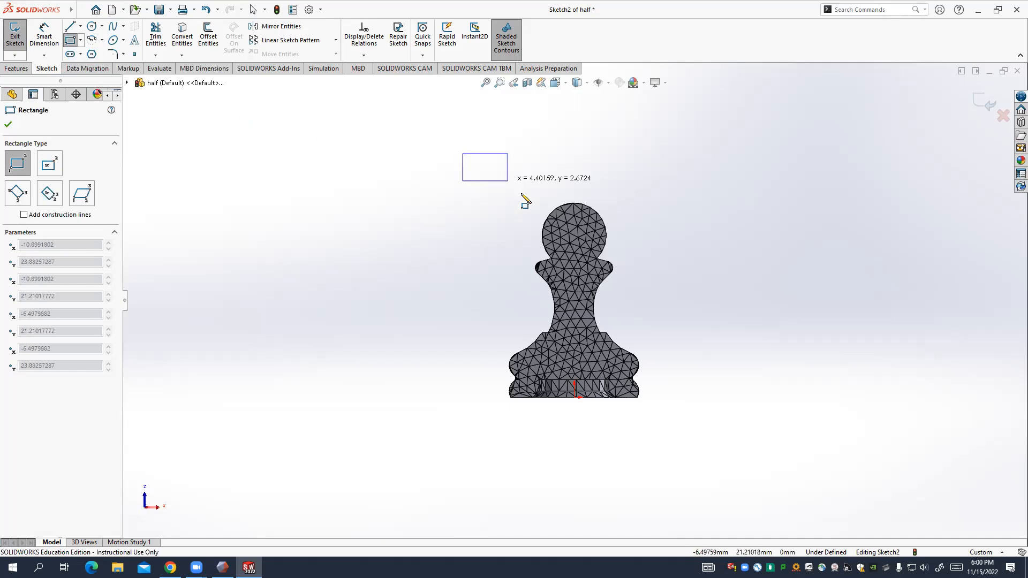
pyautogui.click(689, 431)
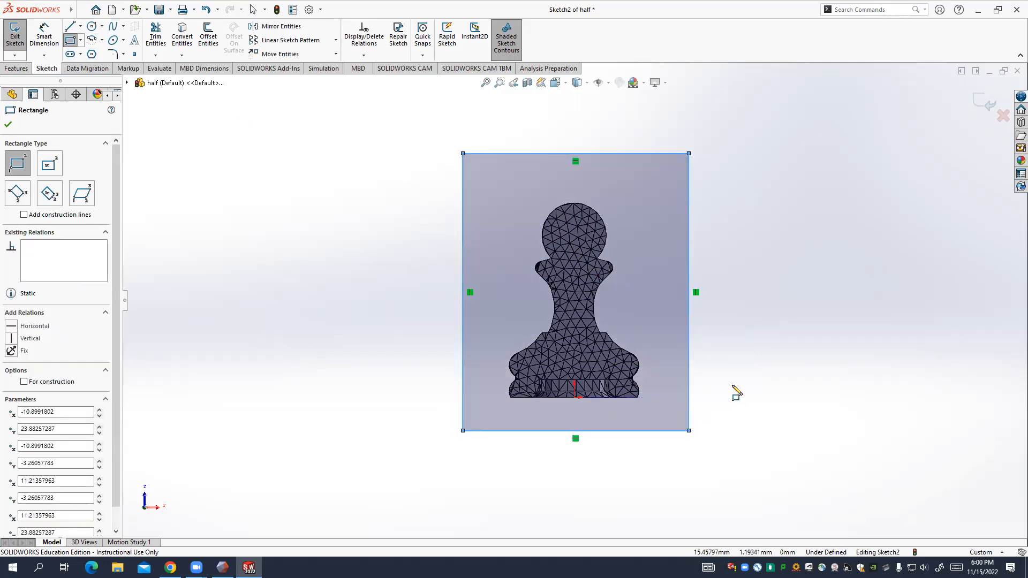
pyautogui.press('Escape')
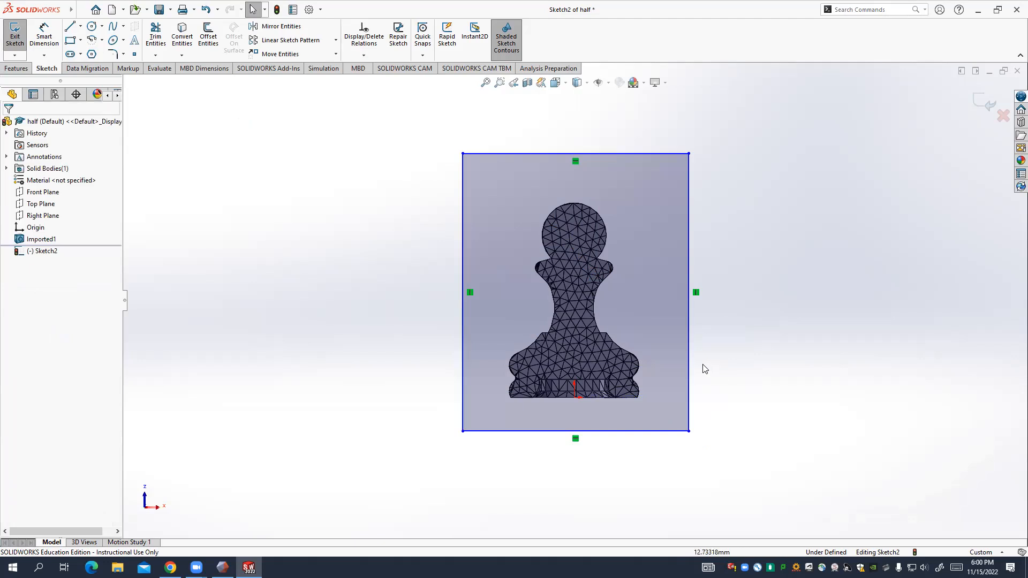
# Move both vertical sides of the rectangle outward, and exit the sketch discarding its changes.
pyautogui.moveTo(689, 354)
pyautogui.mouseDown()
pyautogui.moveTo(771, 360)
pyautogui.moveTo(676, 354)
pyautogui.moveTo(745, 351)
pyautogui.moveTo(707, 345)
pyautogui.mouseUp()
pyautogui.moveTo(462, 320); pyautogui.dragTo(435, 319)
pyautogui.click(779, 316)
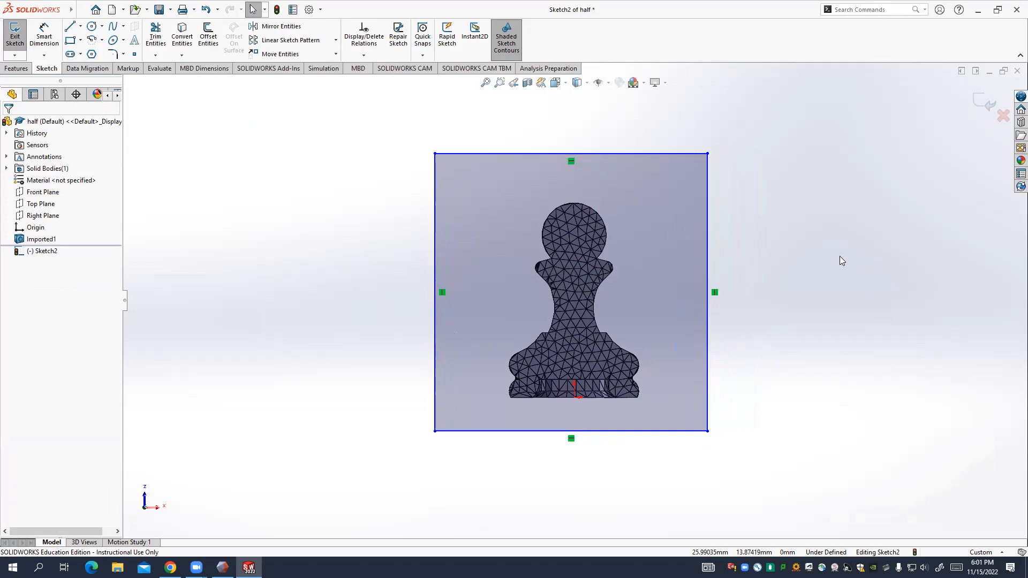
pyautogui.click(1003, 115)
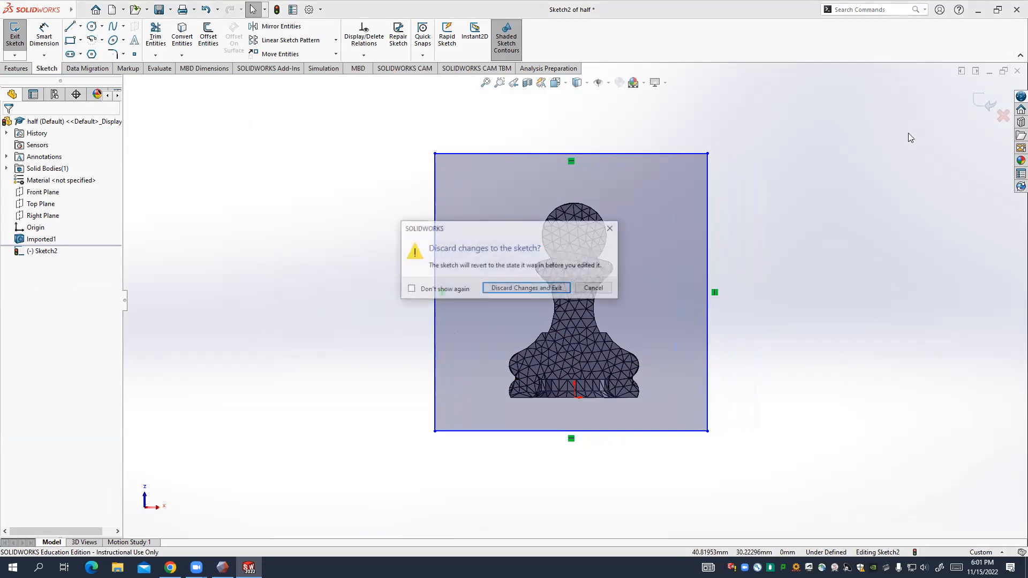
pyautogui.click(507, 286)
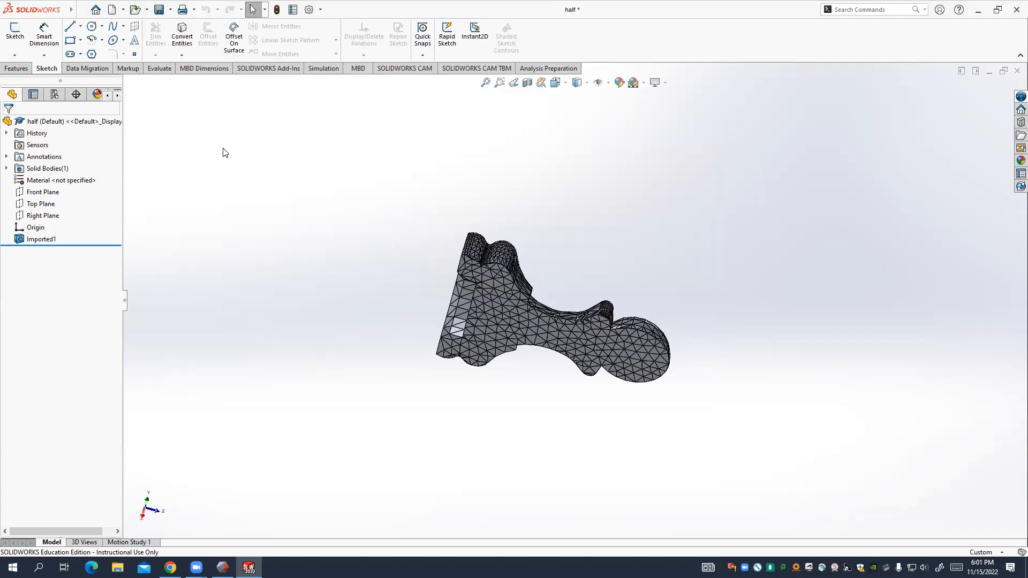
# Scale the half-pawn body uniformly about its centroid by a factor of 1.5.
pyautogui.moveTo(665, 356); pyautogui.dragTo(485, 268, button='middle')
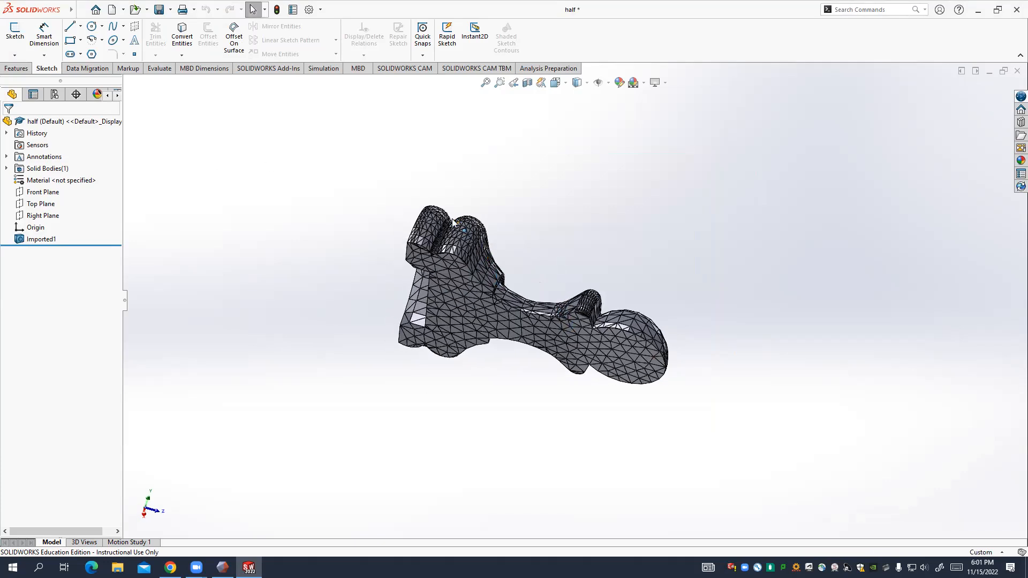
pyautogui.moveTo(35, 6)
pyautogui.click(80, 9)
pyautogui.click(144, 9)
pyautogui.moveTo(165, 55)
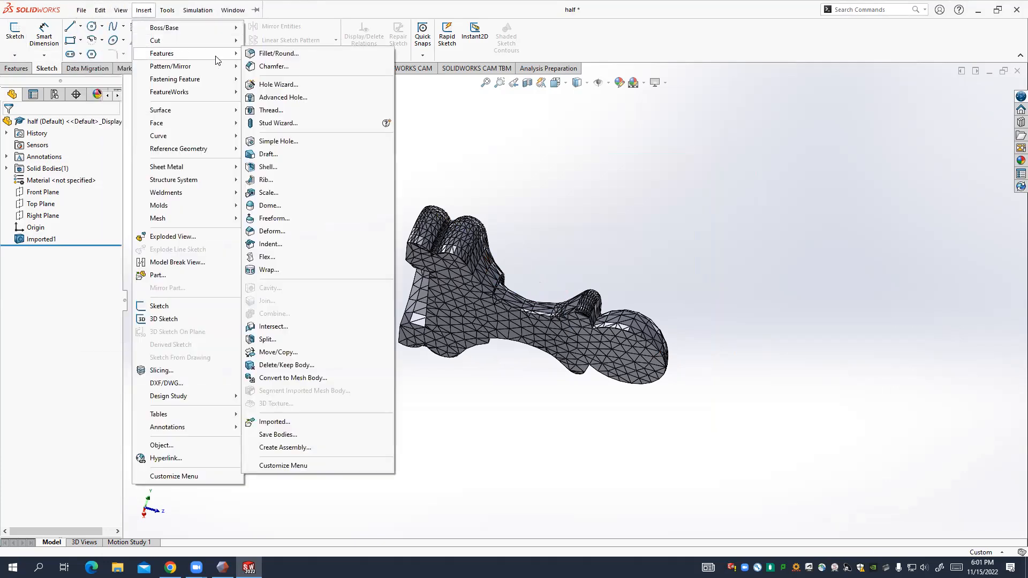
pyautogui.click(270, 193)
pyautogui.click(44, 194)
pyautogui.write('.5')
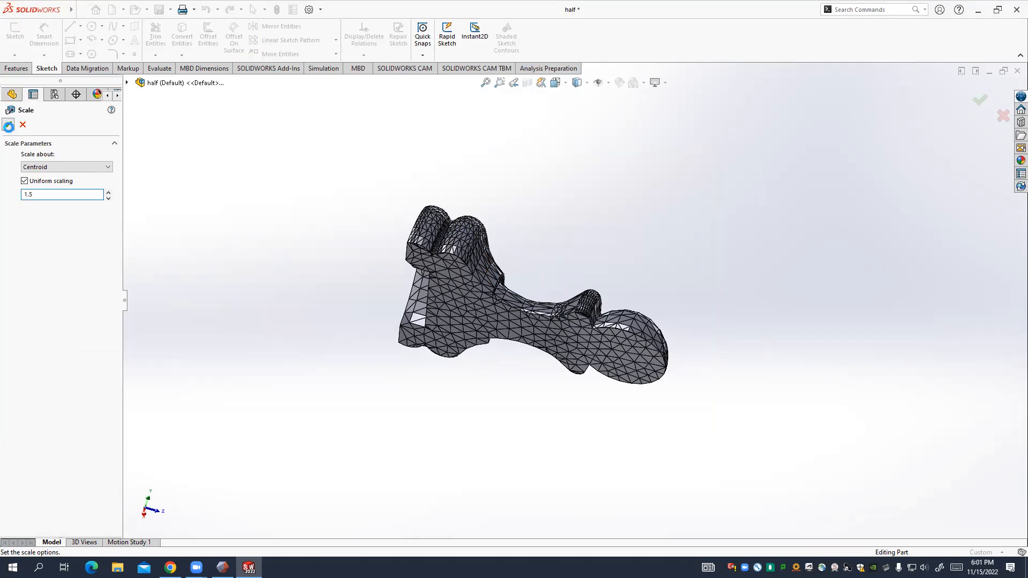
pyautogui.press('Return')
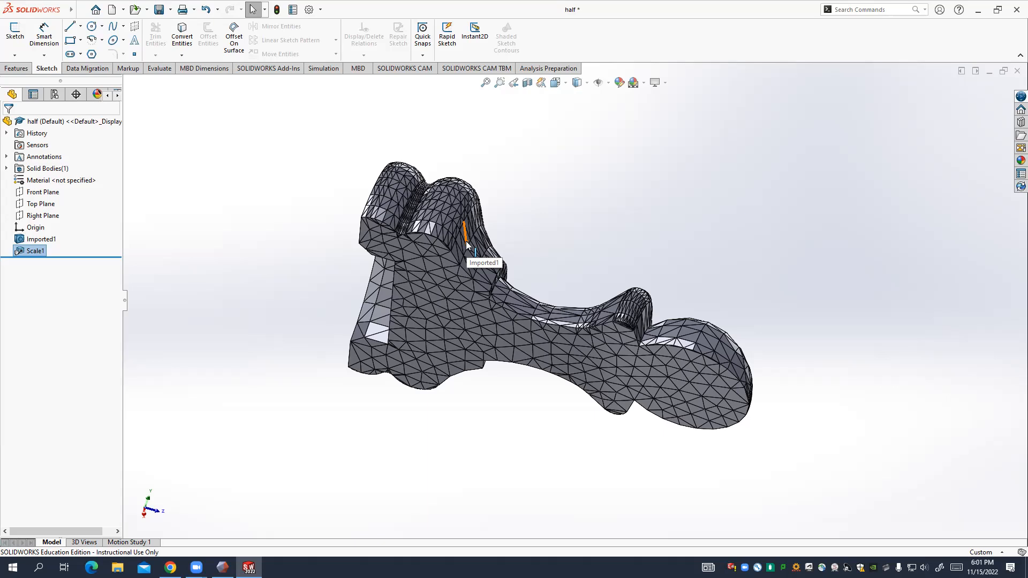
# Start a sketch on the flat cut face of the scaled half pawn.
pyautogui.click(297, 250)
pyautogui.moveTo(2, 13)
pyautogui.click(15, 34)
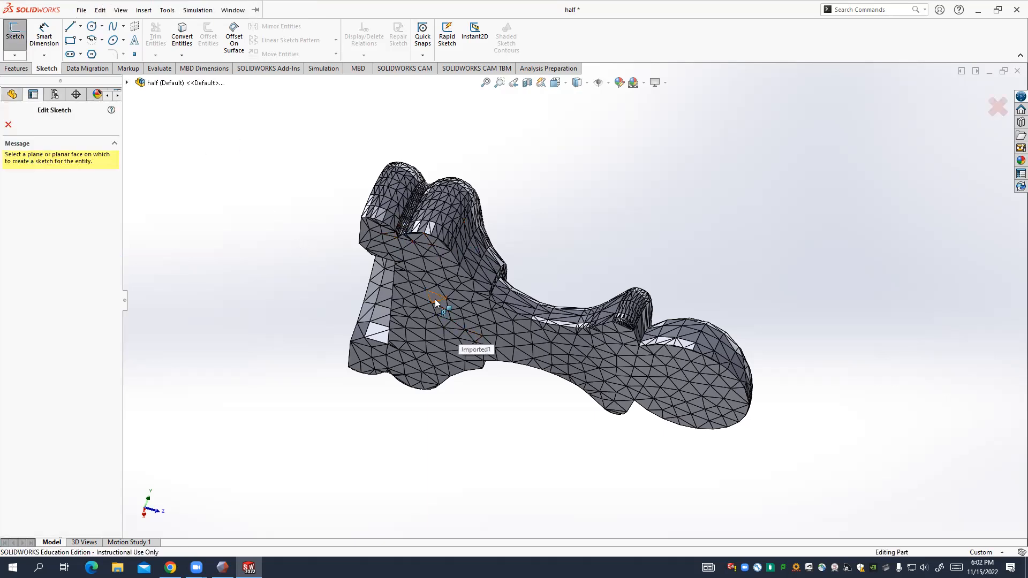
pyautogui.click(436, 303)
# Sketch a corner rectangle about 31.7 by 43.0 mm around the scaled pawn.
pyautogui.click(71, 41)
pyautogui.scroll(5, 384, 146)
pyautogui.click(481, 179)
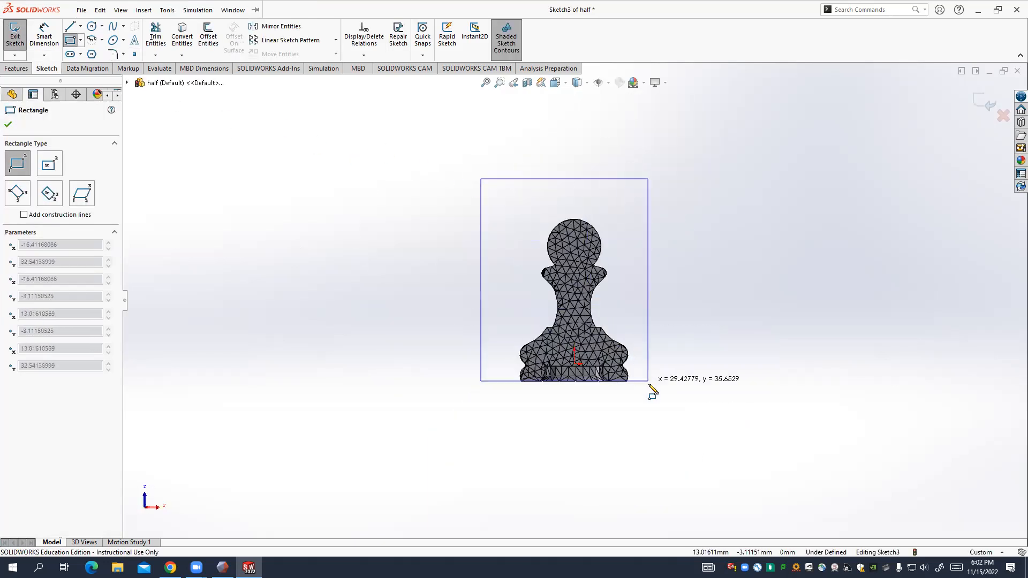
pyautogui.click(661, 423)
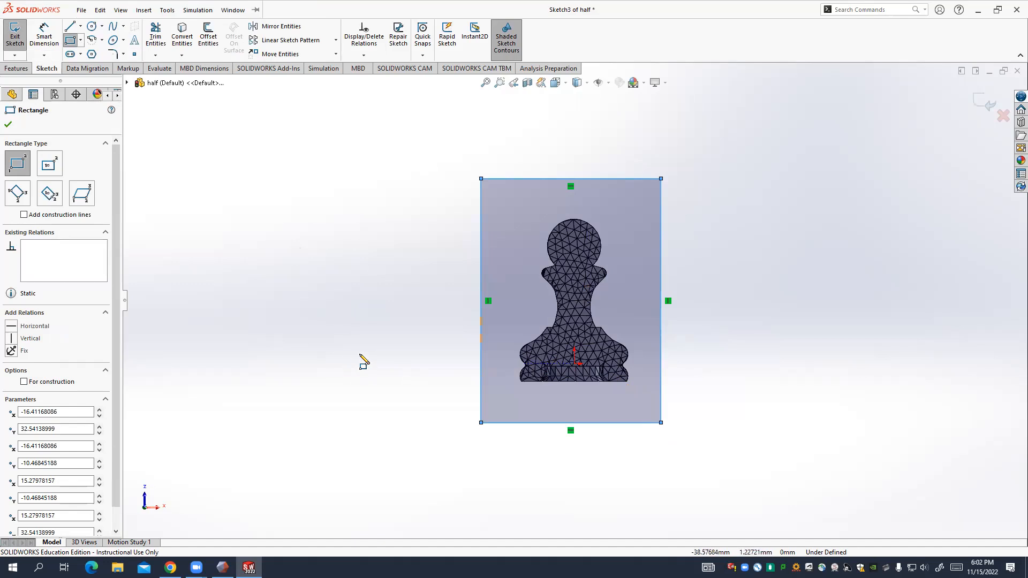
pyautogui.press('Escape')
# Move the rectangle's vertical sides outward and raise its lower edge closer to the pawn's base.
pyautogui.moveTo(662, 376); pyautogui.dragTo(695, 379)
pyautogui.moveTo(477, 331); pyautogui.dragTo(456, 329)
pyautogui.click(717, 311)
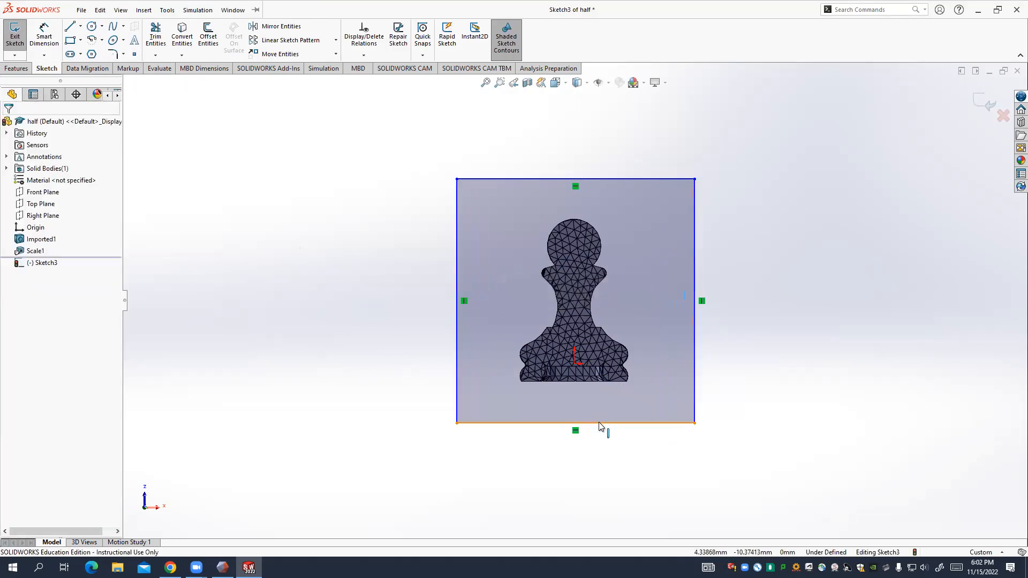
pyautogui.moveTo(600, 423); pyautogui.dragTo(604, 397)
pyautogui.click(707, 416)
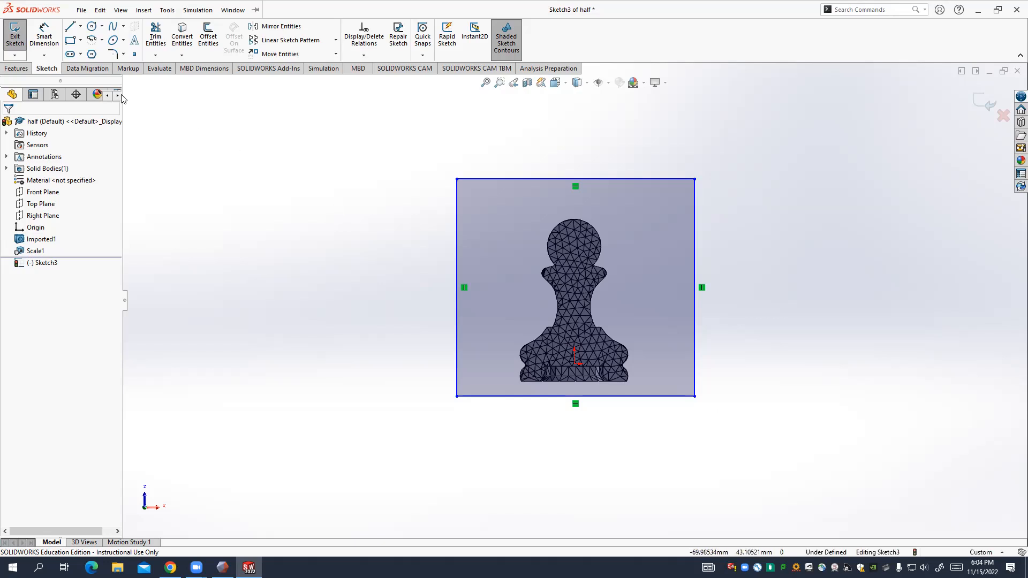
pyautogui.click(16, 68)
pyautogui.click(164, 41)
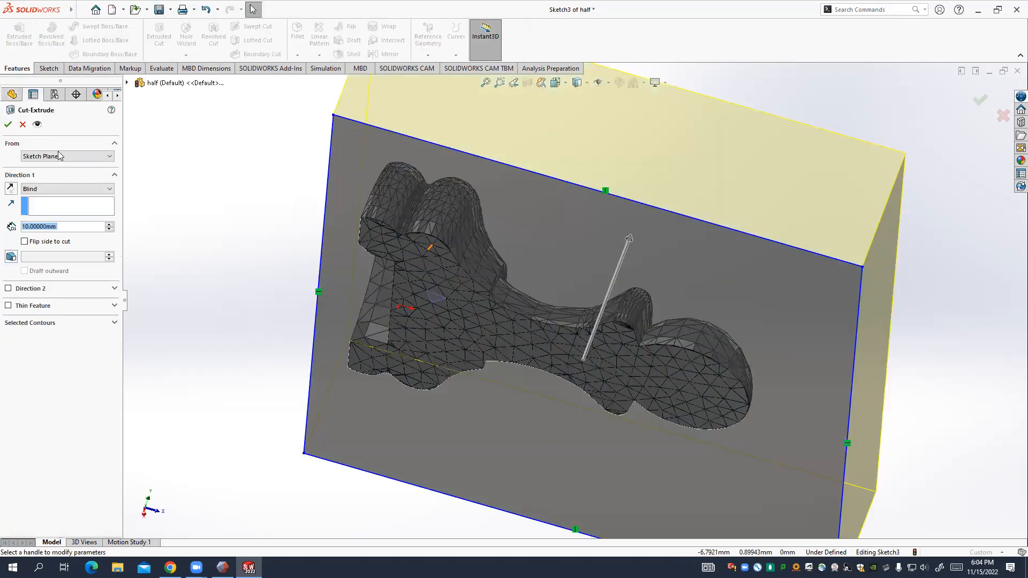
pyautogui.click(23, 124)
# Extrude the rectangle as a blind boss 6.35 mm deep behind the pawn, merged with the pawn body.
pyautogui.click(28, 46)
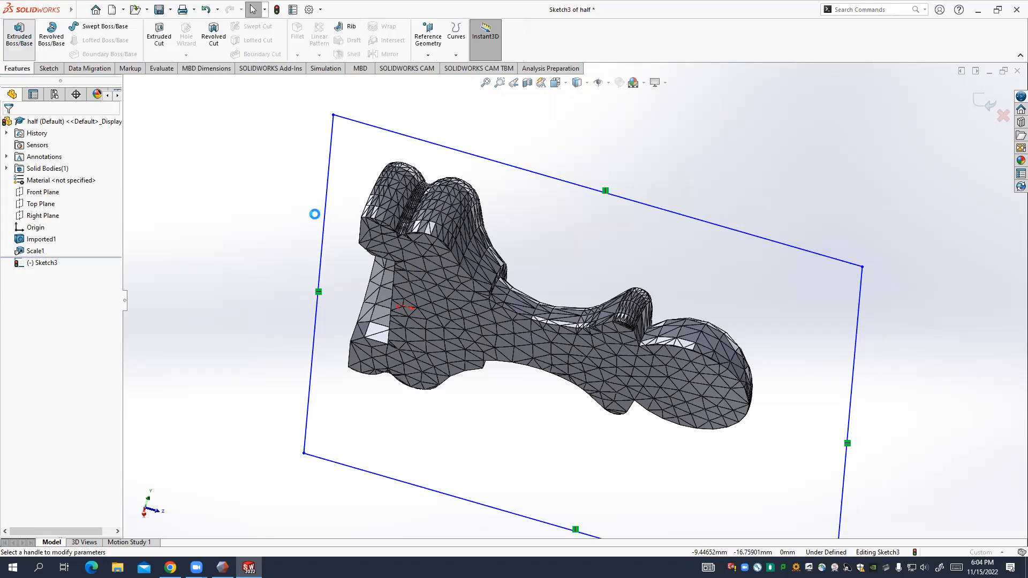
pyautogui.scroll(3, 344, 225)
pyautogui.moveTo(343, 224); pyautogui.dragTo(334, 263, button='middle')
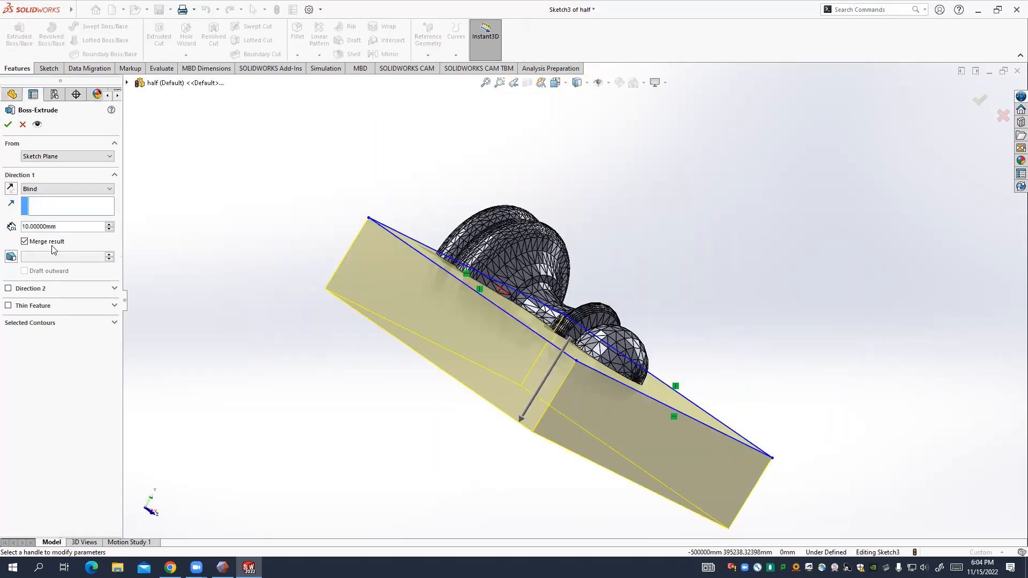
pyautogui.moveTo(68, 227); pyautogui.dragTo(2, 234)
pyautogui.write('6.35')
pyautogui.press('Return')
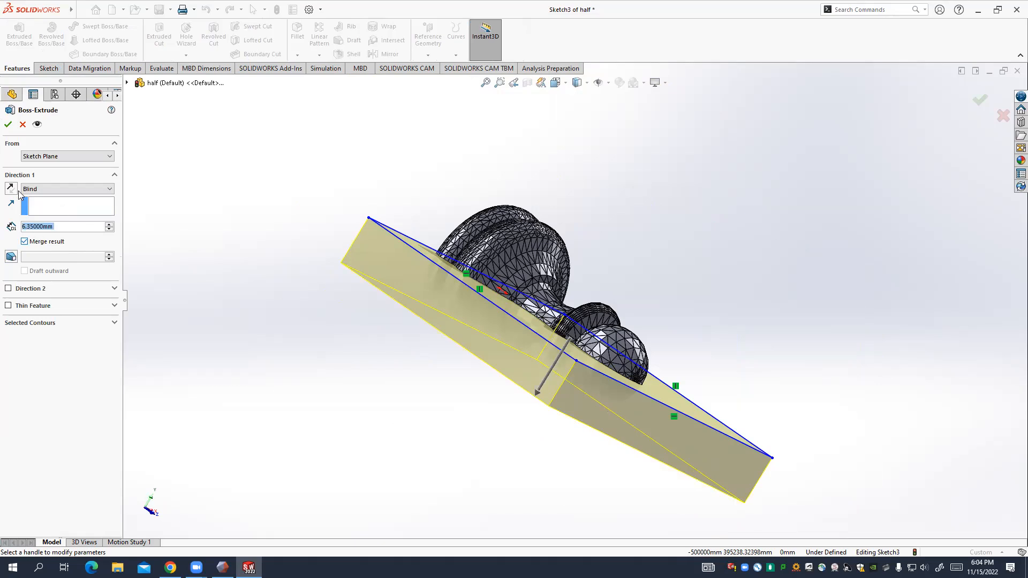
pyautogui.click(8, 124)
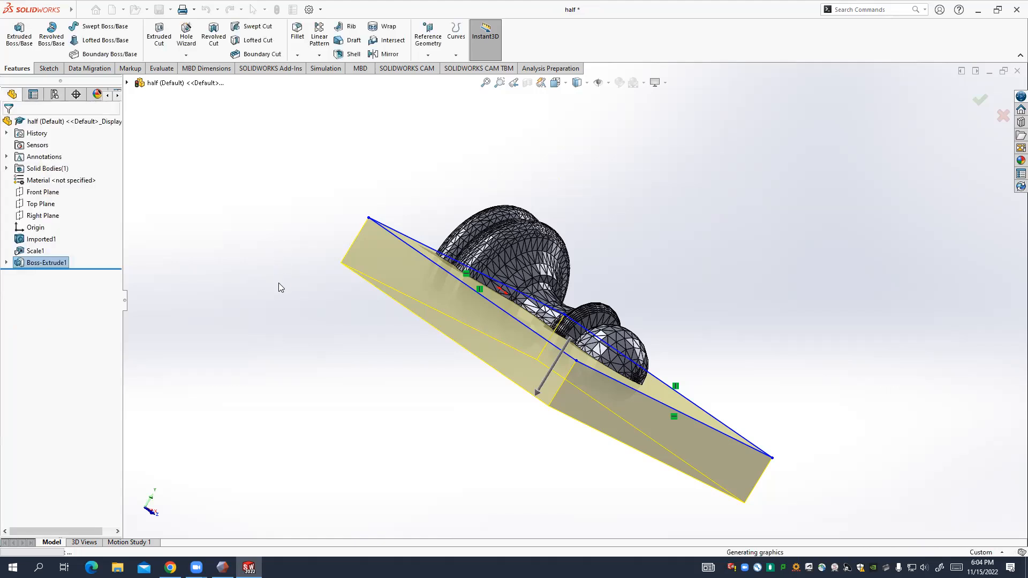
# Delete the block's boss extrusion and its leftover rectangle sketch.
pyautogui.moveTo(397, 346); pyautogui.dragTo(512, 348, button='middle')
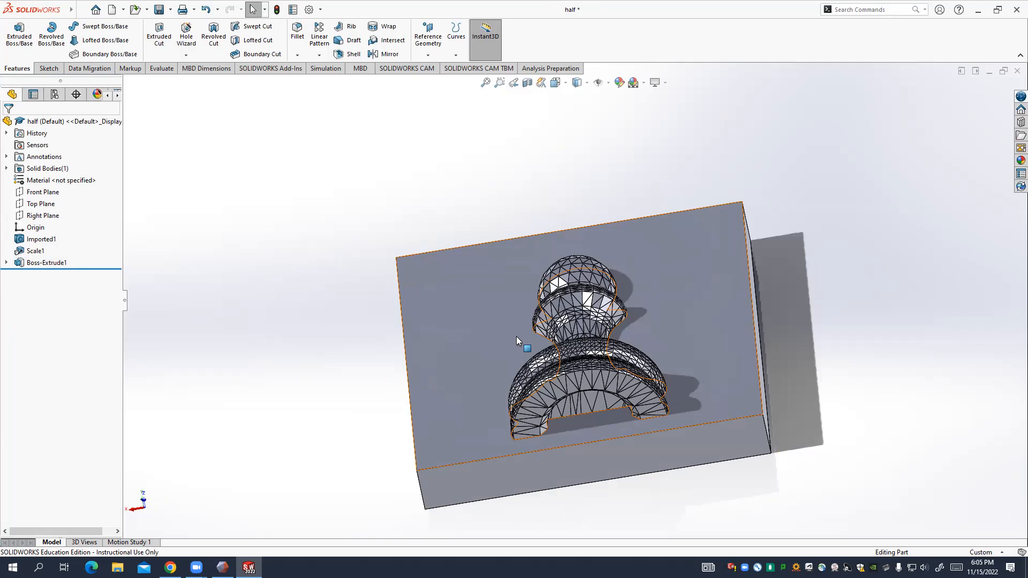
pyautogui.scroll(2, 562, 295)
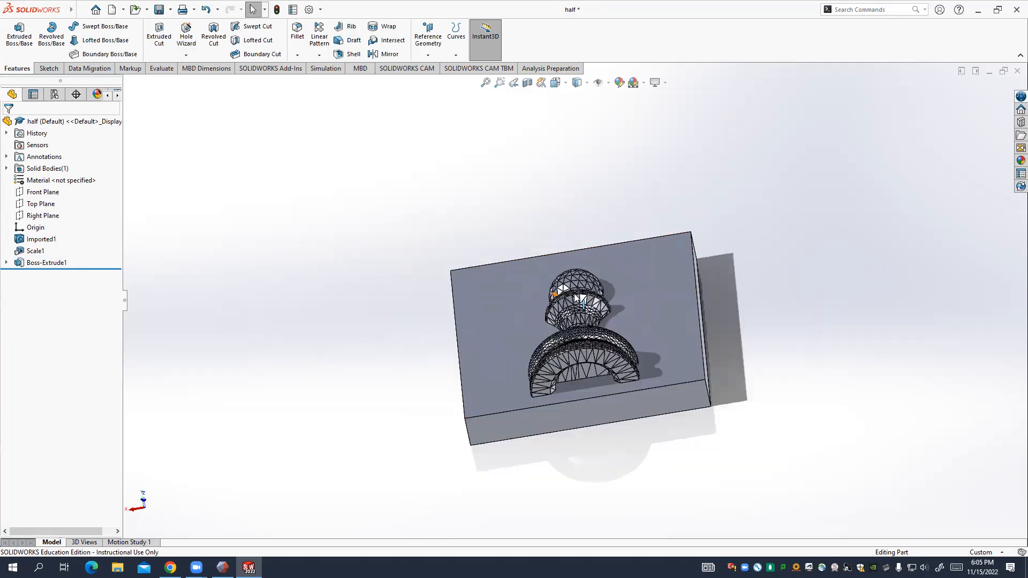
pyautogui.scroll(-3, 682, 325)
pyautogui.moveTo(620, 333); pyautogui.dragTo(665, 342, button='middle')
pyautogui.scroll(-4, 619, 302)
pyautogui.moveTo(619, 302); pyautogui.dragTo(669, 292, button='middle')
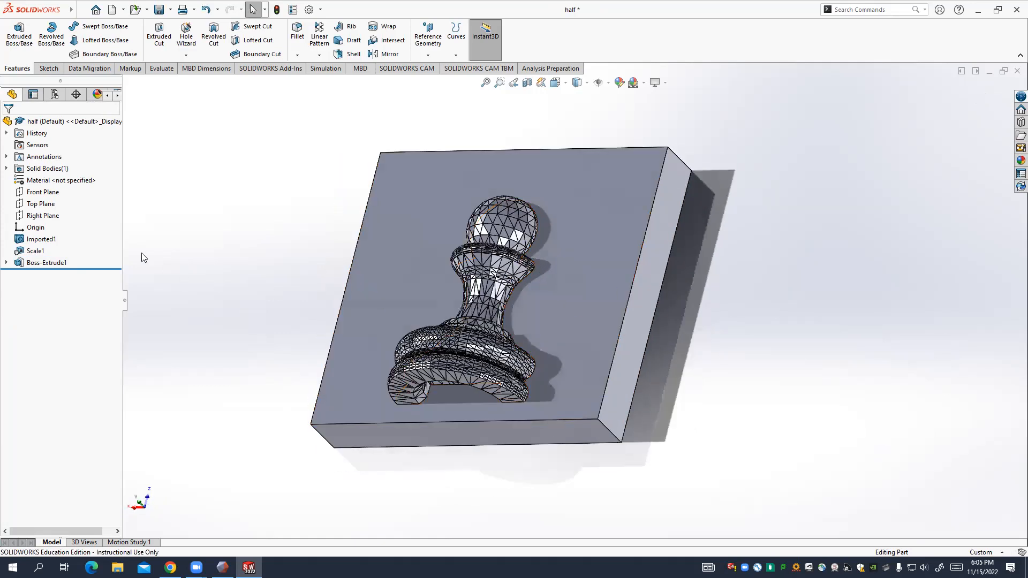
pyautogui.click(63, 264)
pyautogui.press('Delete')
pyautogui.click(582, 232)
pyautogui.click(37, 262)
pyautogui.press('Delete')
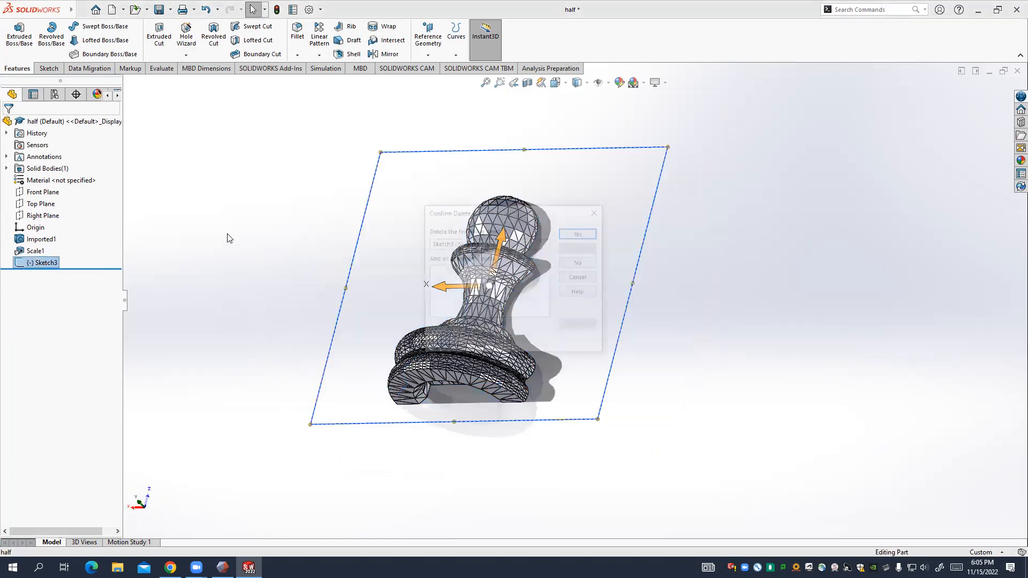
pyautogui.click(580, 230)
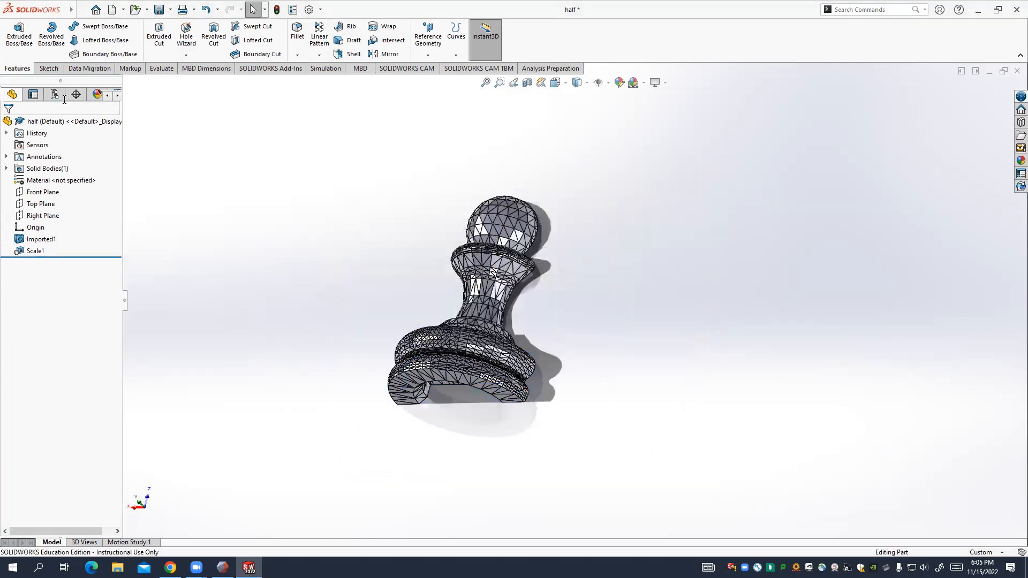
pyautogui.click(46, 68)
pyautogui.click(15, 32)
pyautogui.moveTo(460, 212); pyautogui.dragTo(503, 251, button='middle')
pyautogui.click(512, 261)
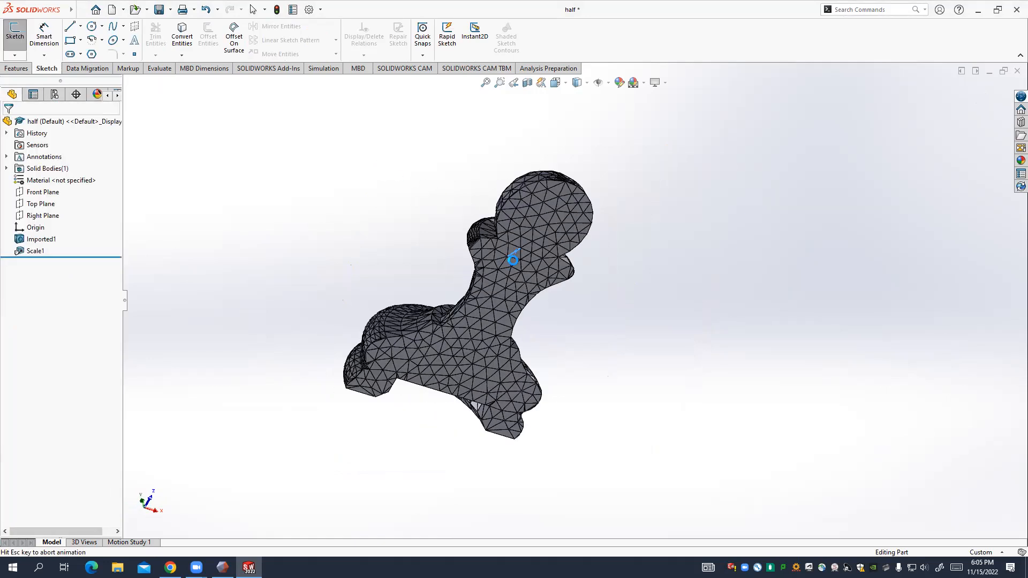
pyautogui.click(1003, 116)
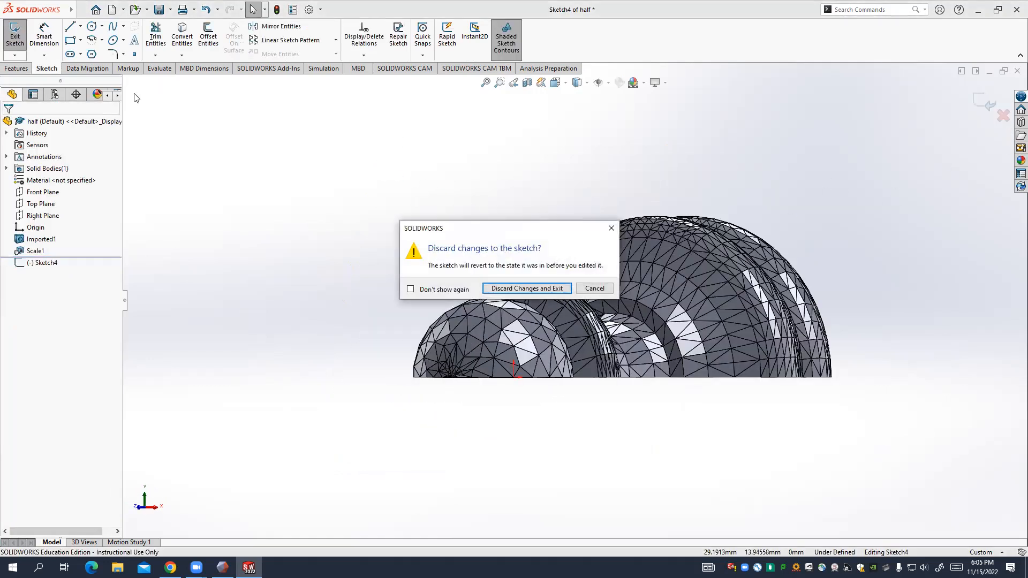
pyautogui.click(509, 289)
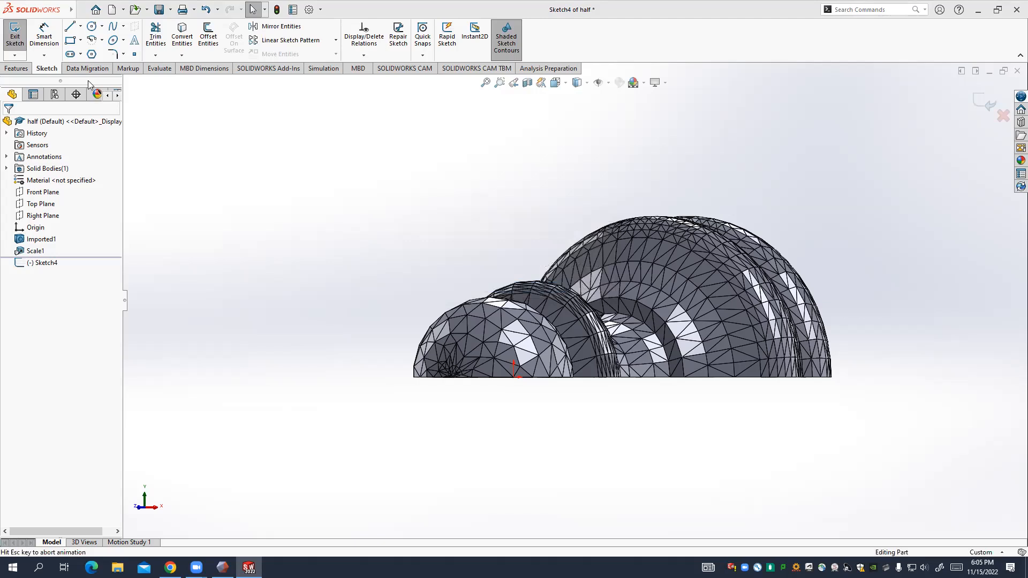
# Start a new sketch on the flat cut face of the half pawn.
pyautogui.click(15, 33)
pyautogui.scroll(3, 408, 212)
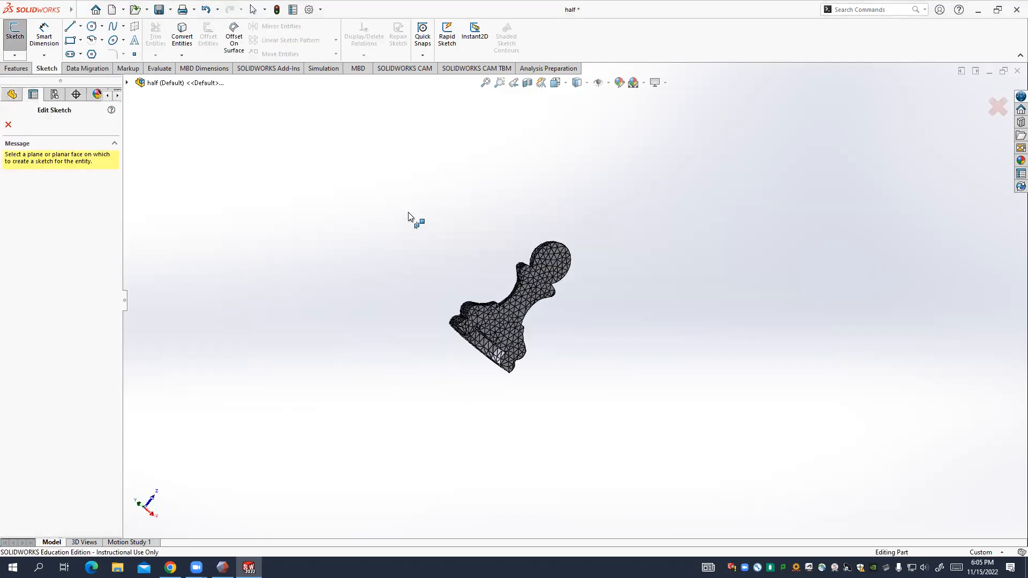
pyautogui.moveTo(600, 300); pyautogui.dragTo(578, 285, button='middle')
pyautogui.scroll(-8, 540, 293)
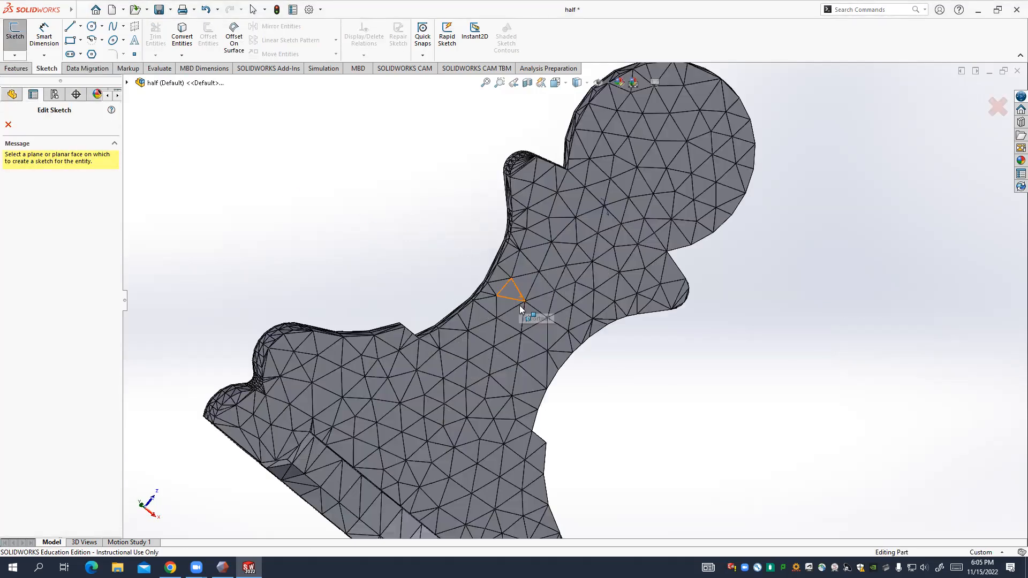
pyautogui.click(533, 314)
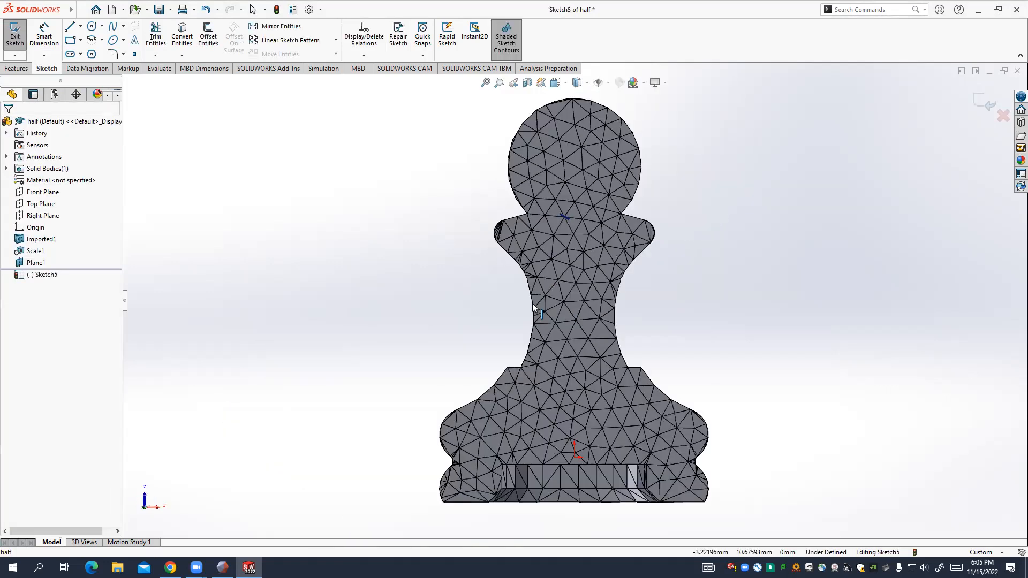
# Sketch a corner rectangle about 43.2 by 40.0 mm around the pawn outline.
pyautogui.click(70, 41)
pyautogui.click(421, 127)
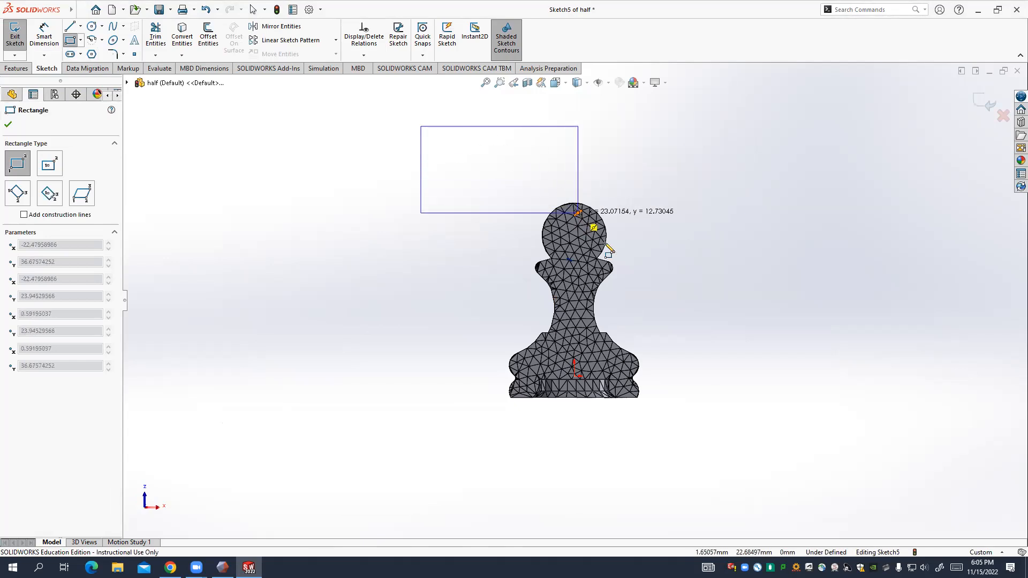
pyautogui.click(715, 399)
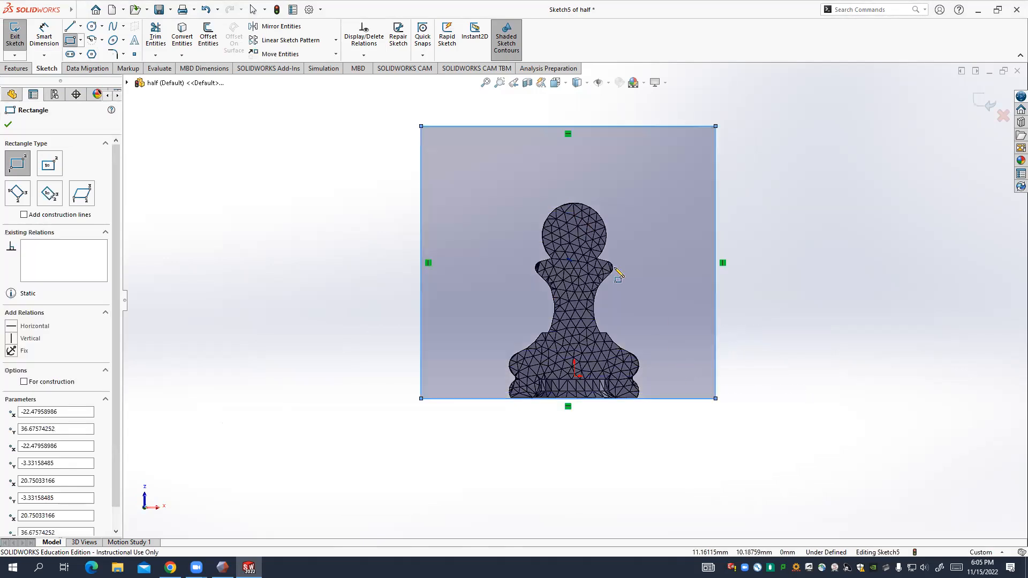
pyautogui.press('Escape')
# Lower the rectangle's bottom edge below the pawn's base, and pull its top edge and one vertical side closer to the pawn.
pyautogui.moveTo(654, 402); pyautogui.dragTo(656, 420)
pyautogui.moveTo(588, 126); pyautogui.dragTo(591, 152)
pyautogui.moveTo(419, 229); pyautogui.dragTo(438, 229)
pyautogui.click(208, 142)
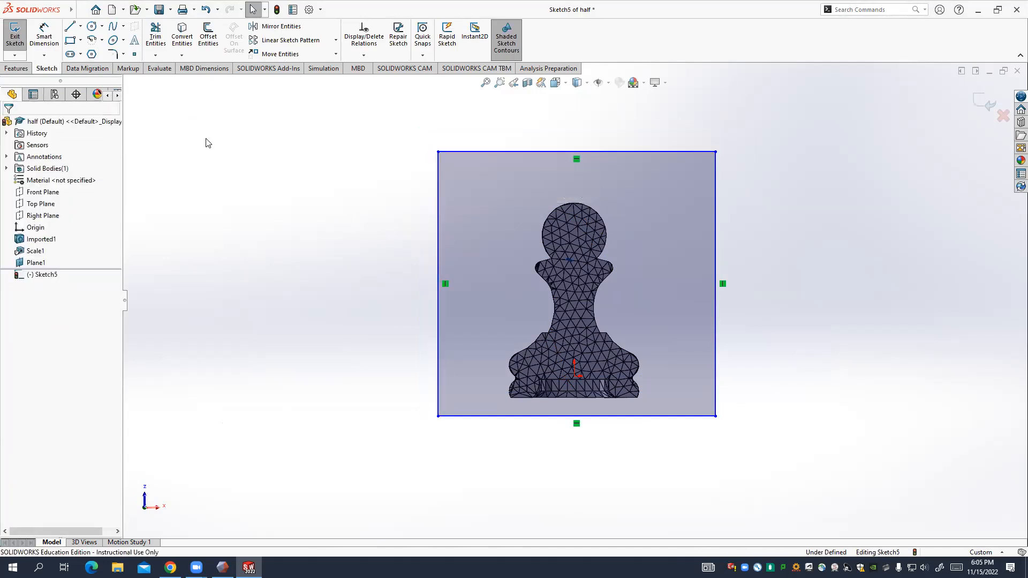
# Extrude the rectangle around the half pawn as a merged boss with a blind depth of 0.25 in.
pyautogui.click(16, 68)
pyautogui.click(19, 35)
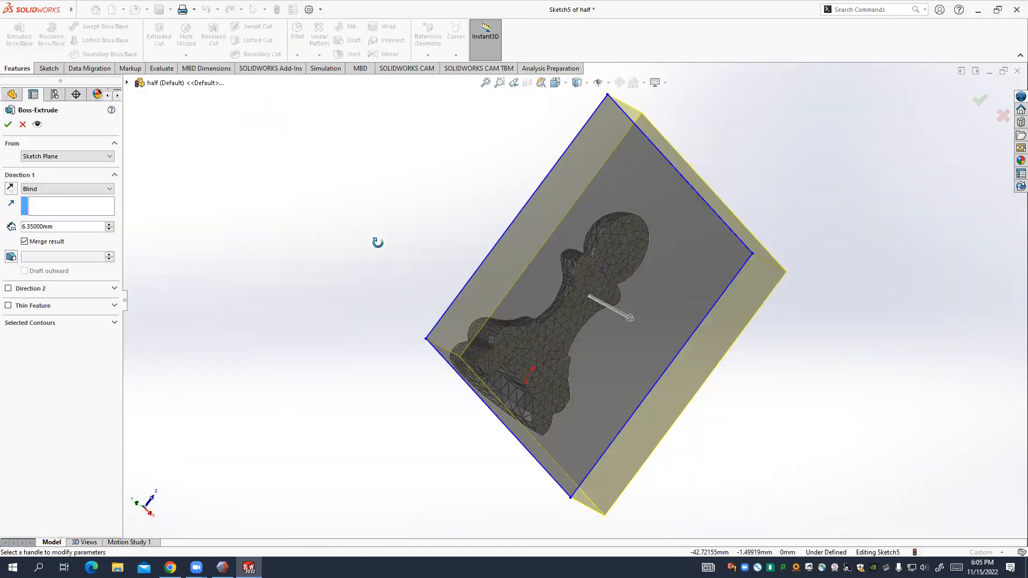
pyautogui.doubleClick(72, 227)
pyautogui.write('0.25in')
pyautogui.press('Return')
pyautogui.click(8, 125)
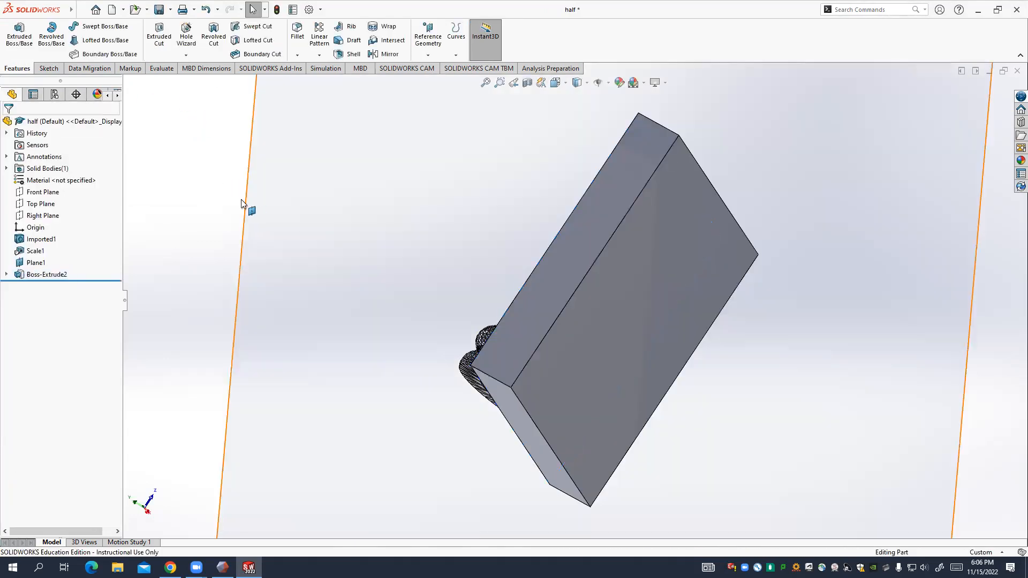
# Delete the large reference plane that lies across the block.
pyautogui.moveTo(244, 203); pyautogui.dragTo(290, 234, button='middle')
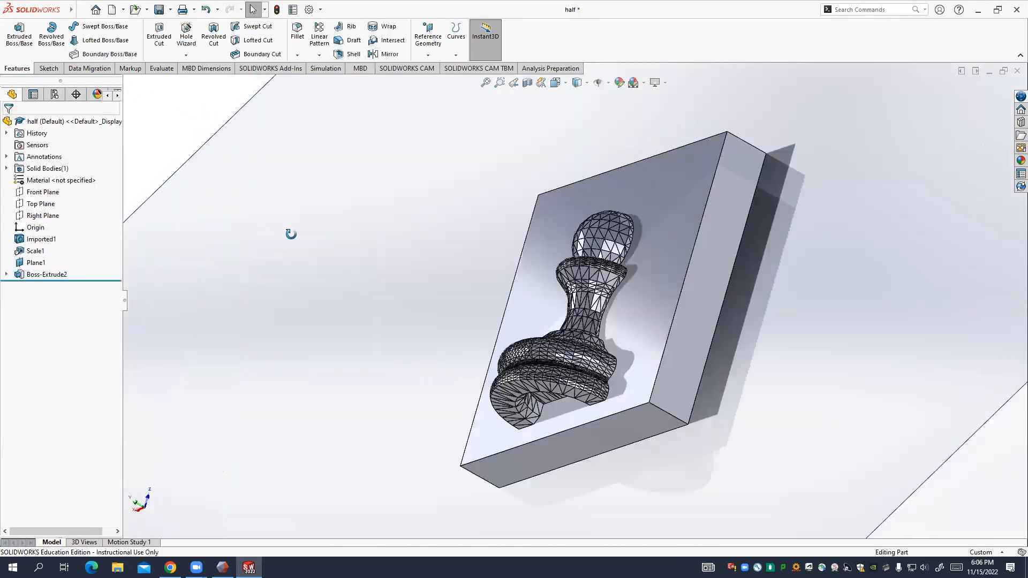
pyautogui.press('f')
pyautogui.click(516, 254)
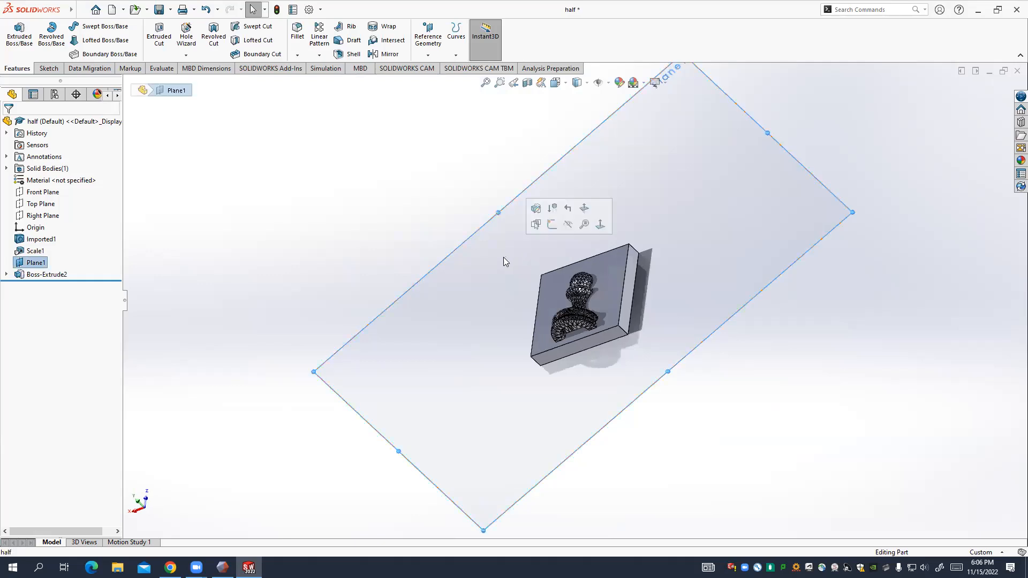
pyautogui.press('Delete')
pyautogui.click(574, 235)
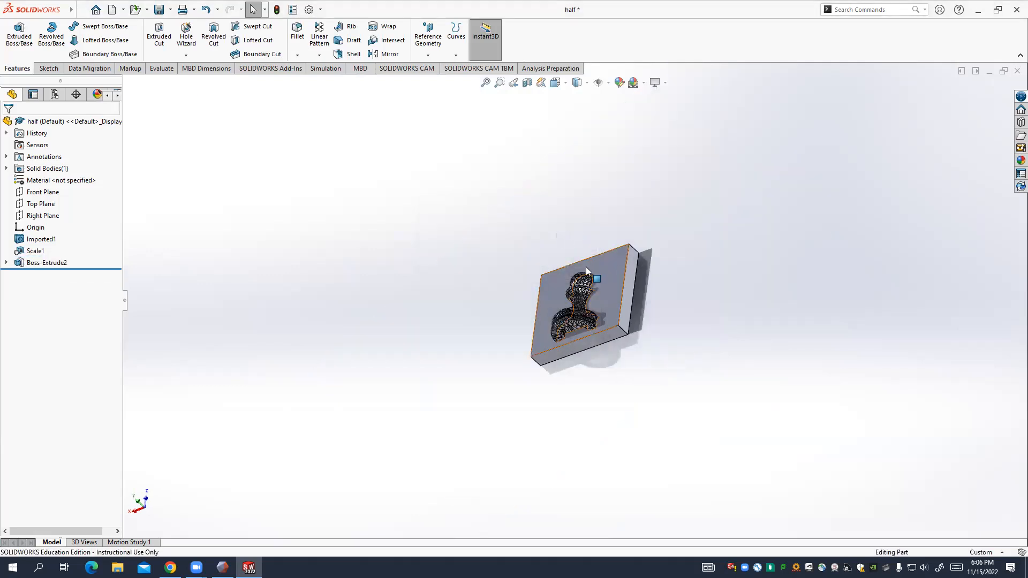
# Examine the triangular facets of the pawn and the imported body they belong to.
pyautogui.scroll(-5, 588, 267)
pyautogui.scroll(-5, 596, 349)
pyautogui.click(537, 263)
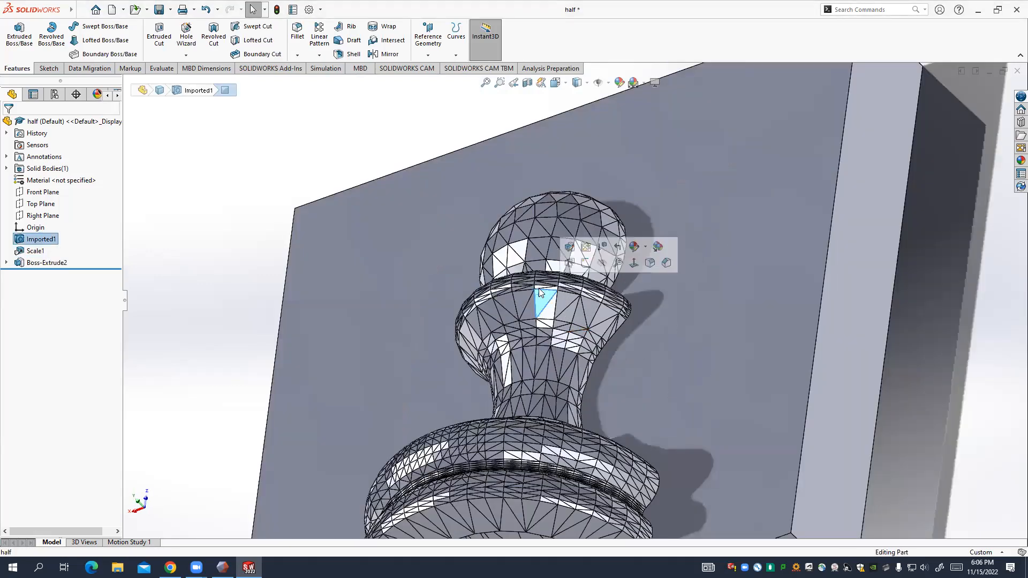
pyautogui.click(535, 252)
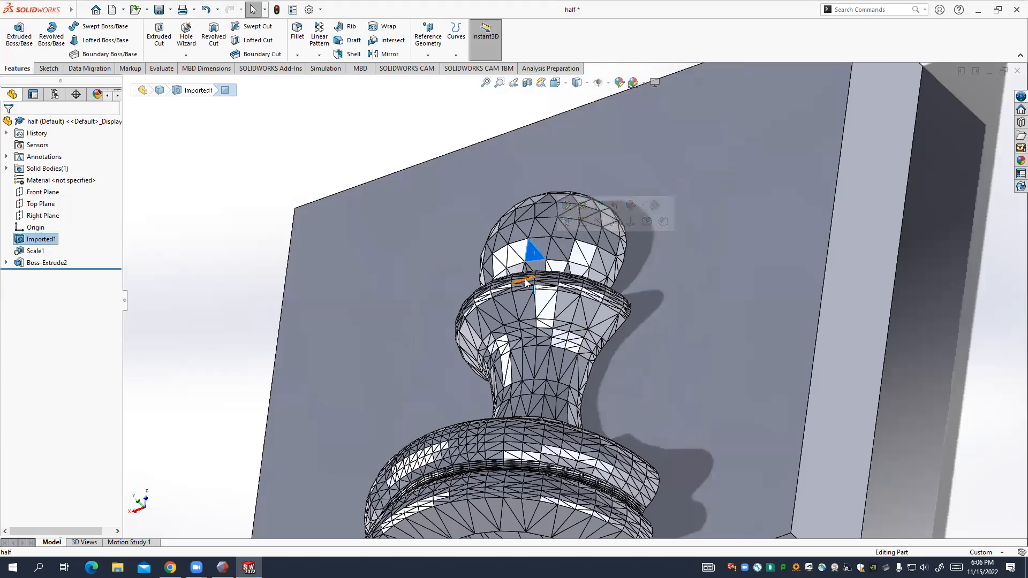
pyautogui.scroll(6, 329, 280)
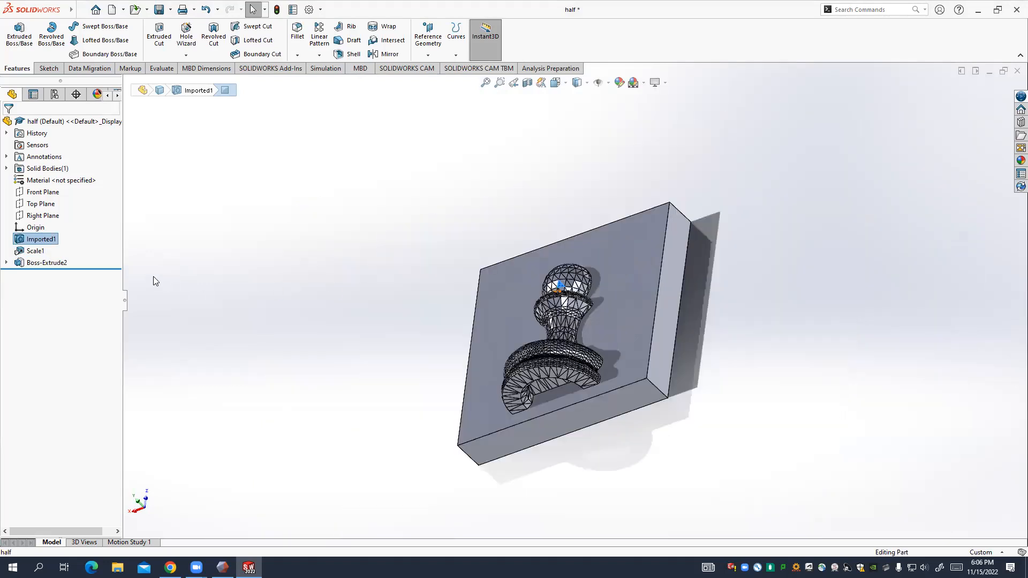
pyautogui.click(153, 276)
pyautogui.click(38, 242)
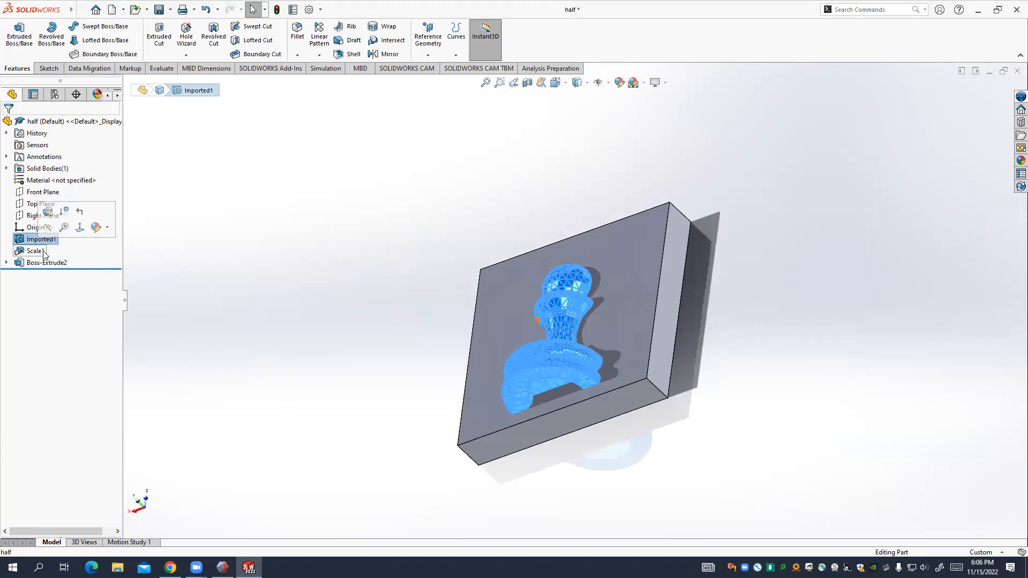
pyautogui.click(333, 279)
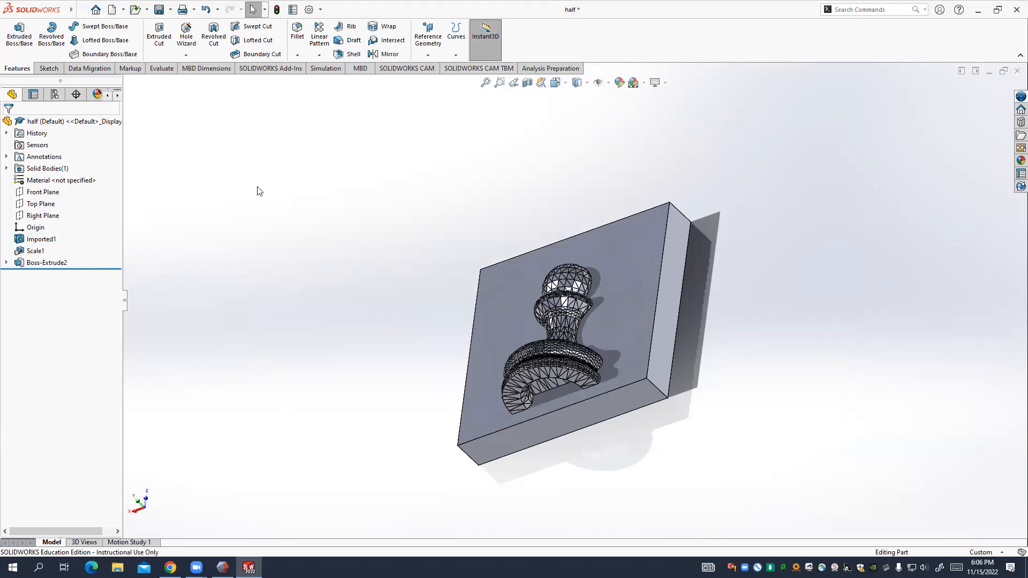
# Review the import options for the Piece_Pawn file without opening it.
pyautogui.click(135, 9)
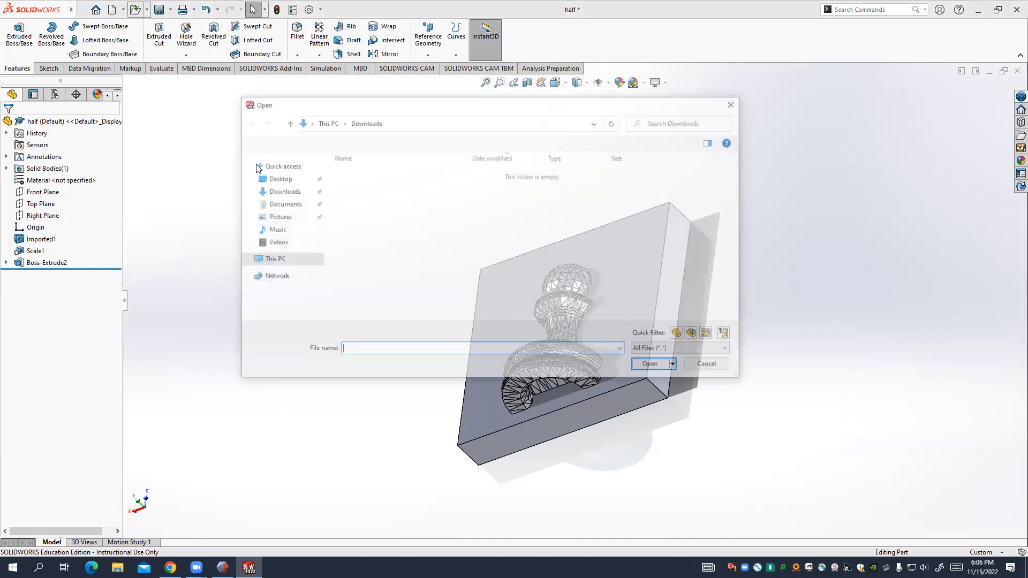
pyautogui.click(351, 199)
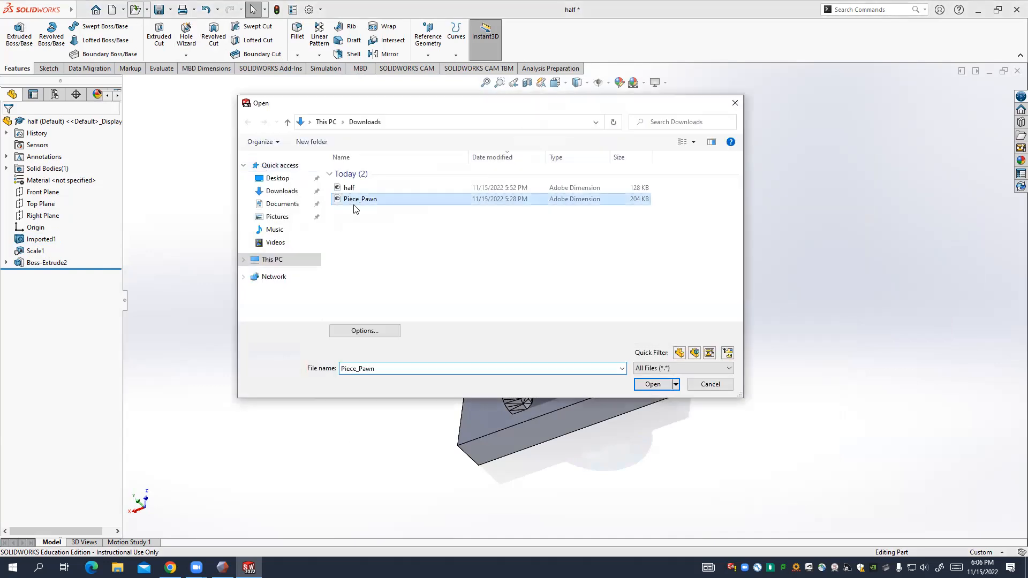
pyautogui.click(371, 328)
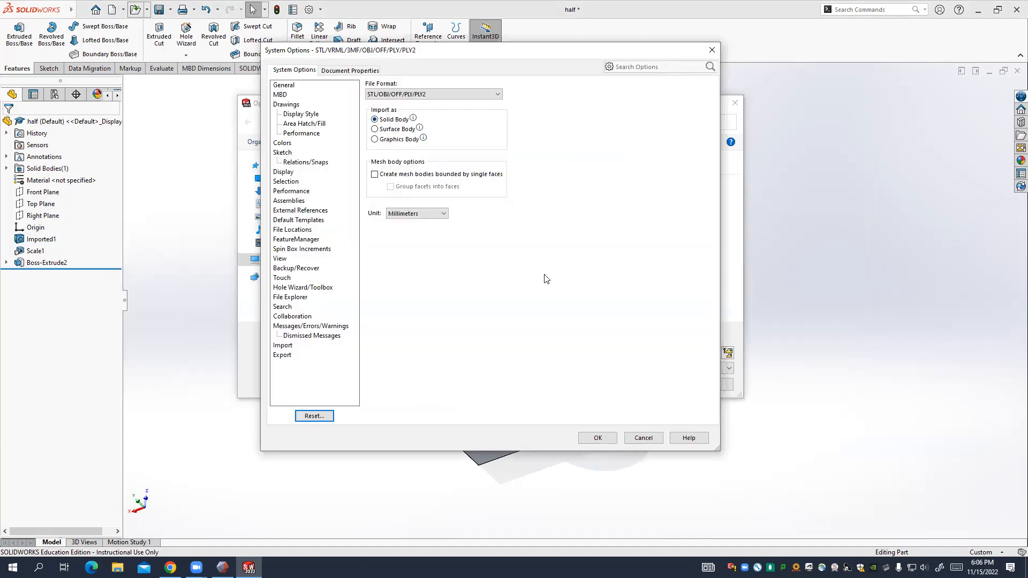
pyautogui.click(645, 438)
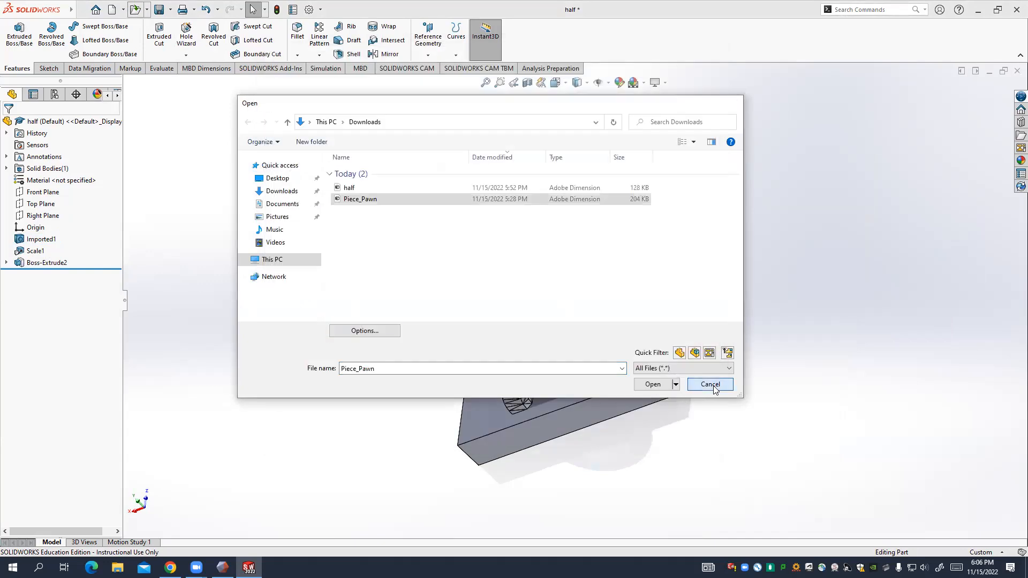
pyautogui.click(709, 386)
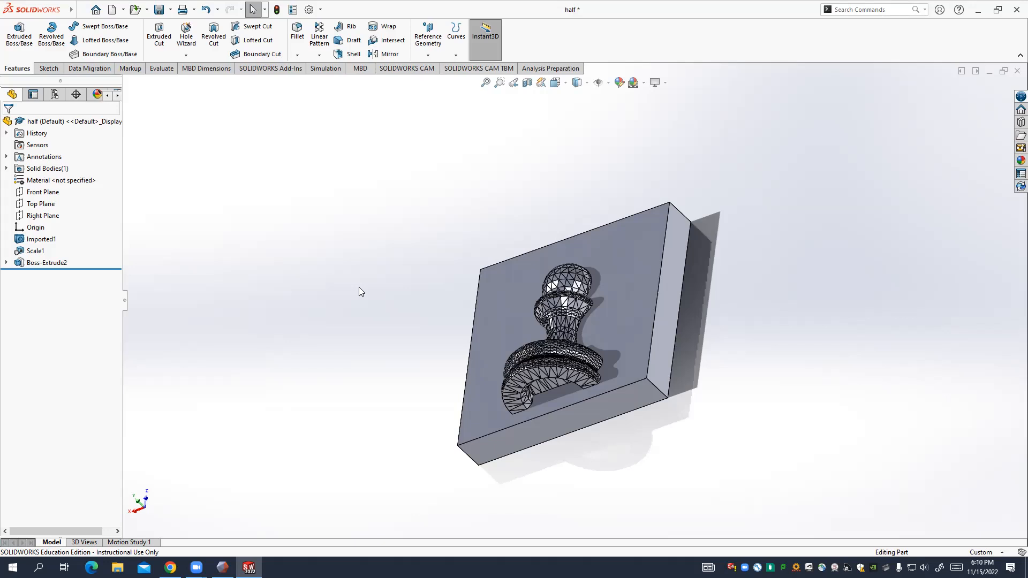
# Start a new sketch on the block face that carries the half pawn.
pyautogui.click(49, 68)
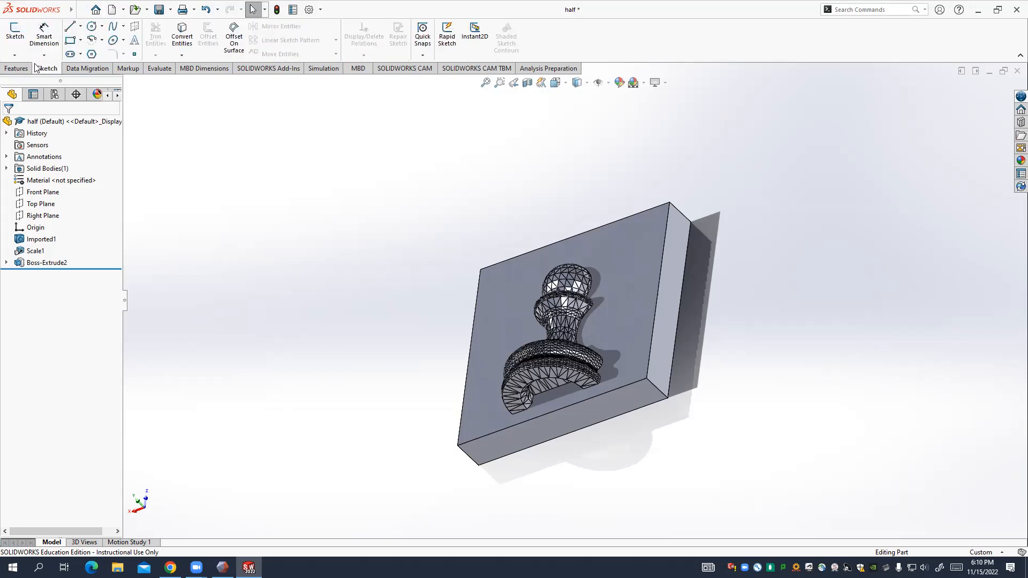
pyautogui.click(16, 33)
pyautogui.click(629, 293)
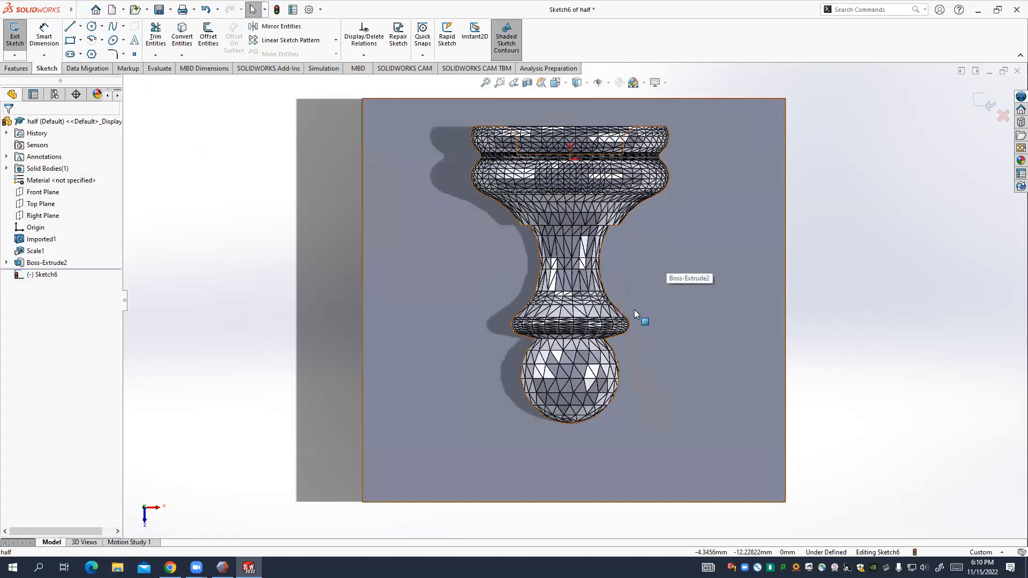
pyautogui.scroll(2, 645, 286)
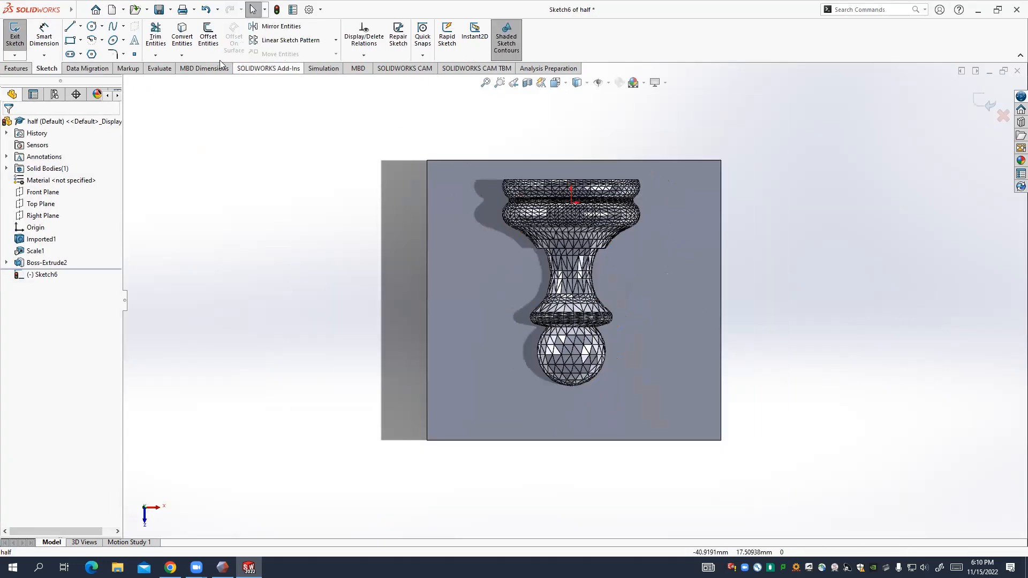
# Sketch two circles about 5.4 mm and 7.1 mm in diameter left of the pawn, beside its stem and its head.
pyautogui.click(92, 26)
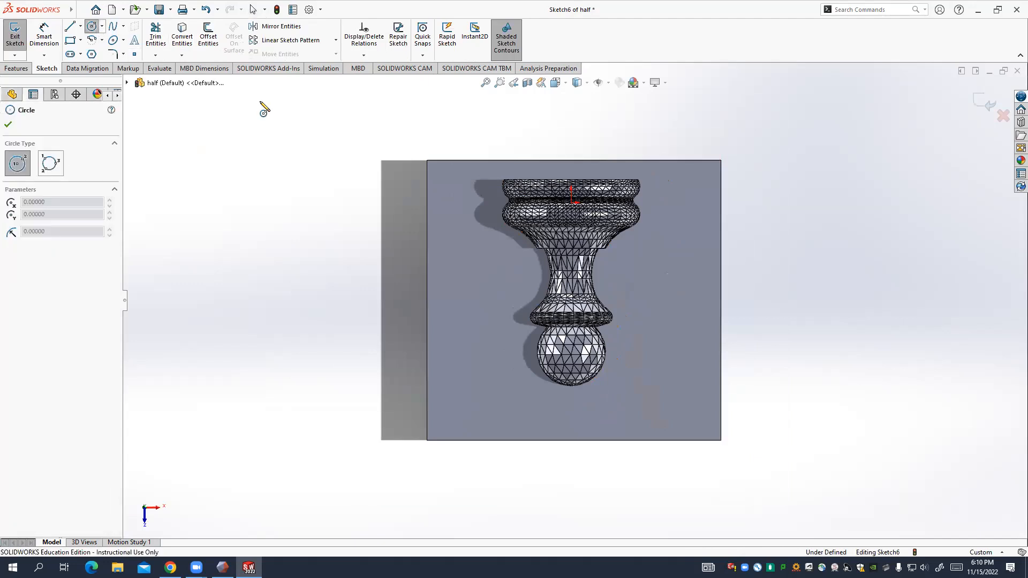
pyautogui.click(474, 267)
pyautogui.click(489, 280)
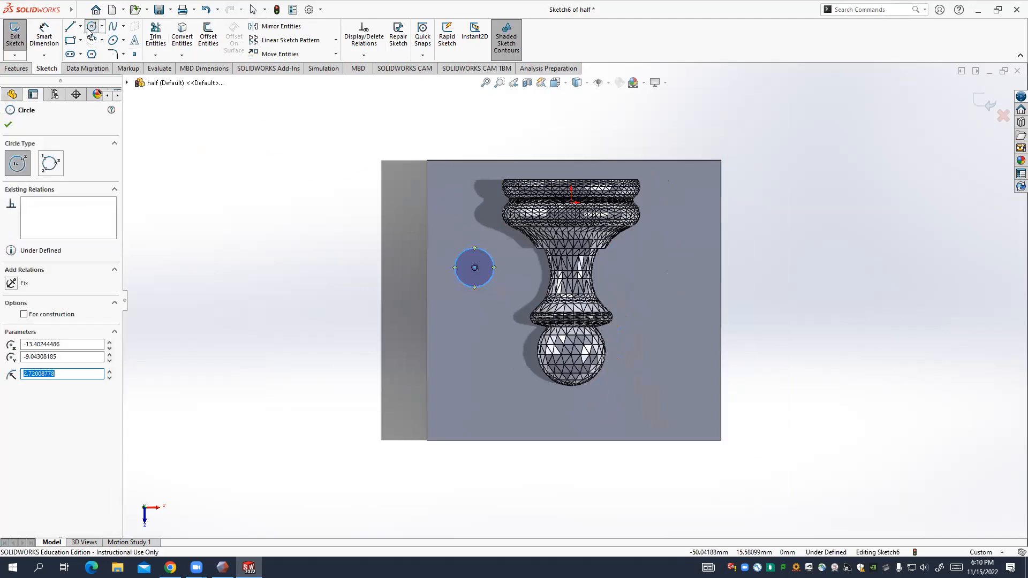
pyautogui.click(479, 379)
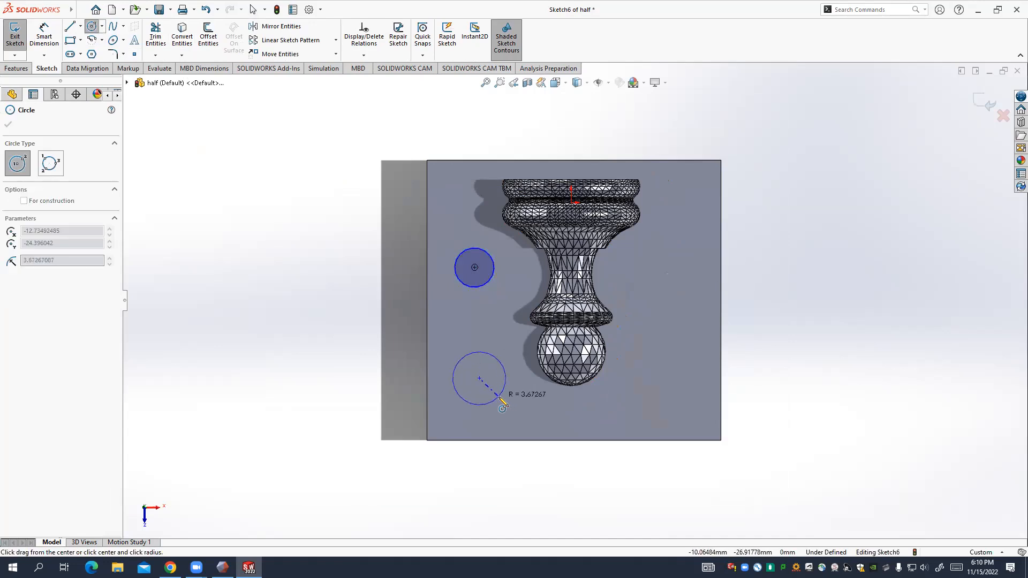
pyautogui.click(497, 397)
# Sketch two circles about 5.5 mm and 7.6 mm in diameter right of the pawn, aligned with the left pair.
pyautogui.click(673, 267)
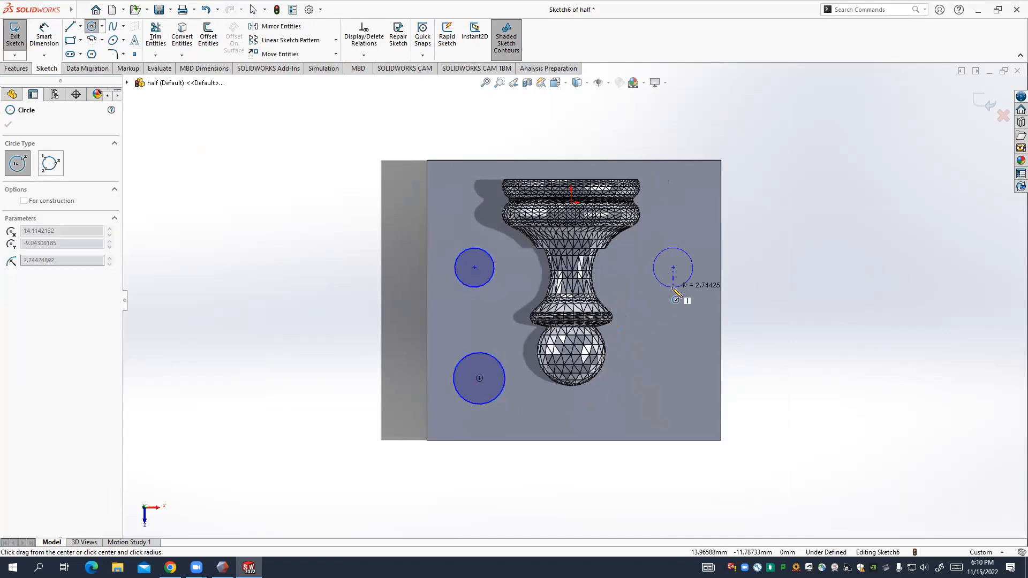
pyautogui.click(674, 286)
pyautogui.click(672, 379)
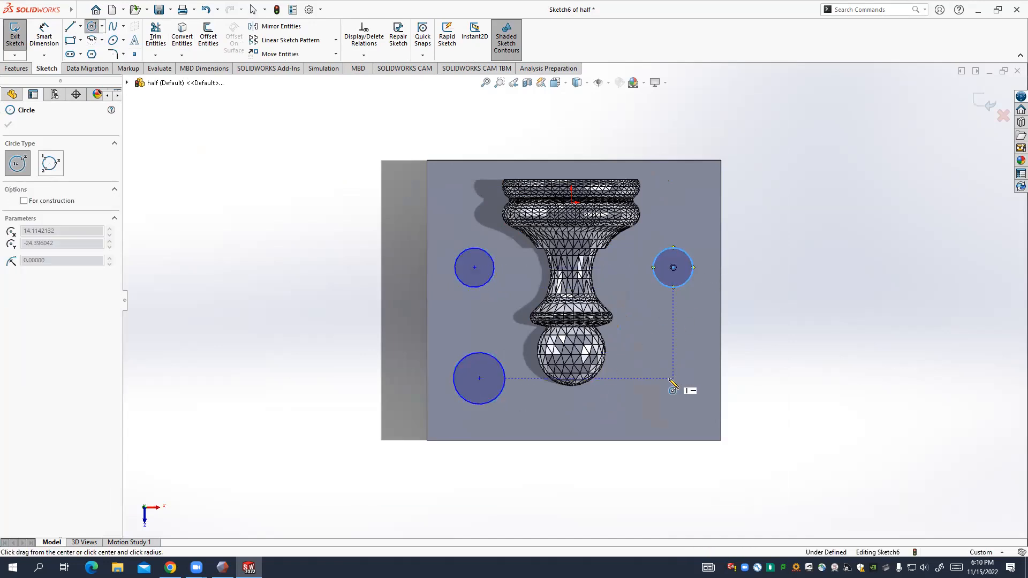
pyautogui.click(690, 399)
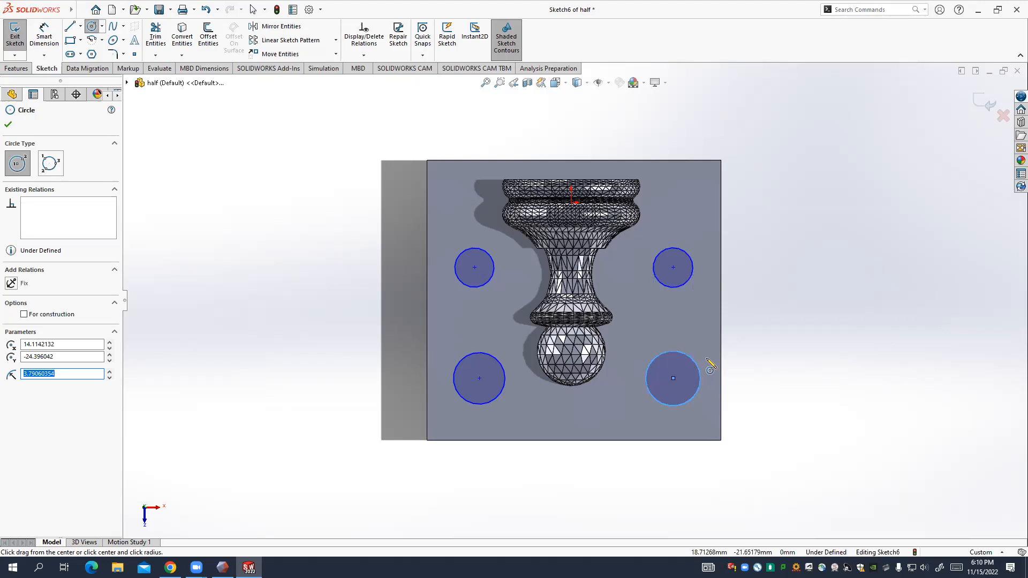
pyautogui.press('Escape')
pyautogui.click(373, 299)
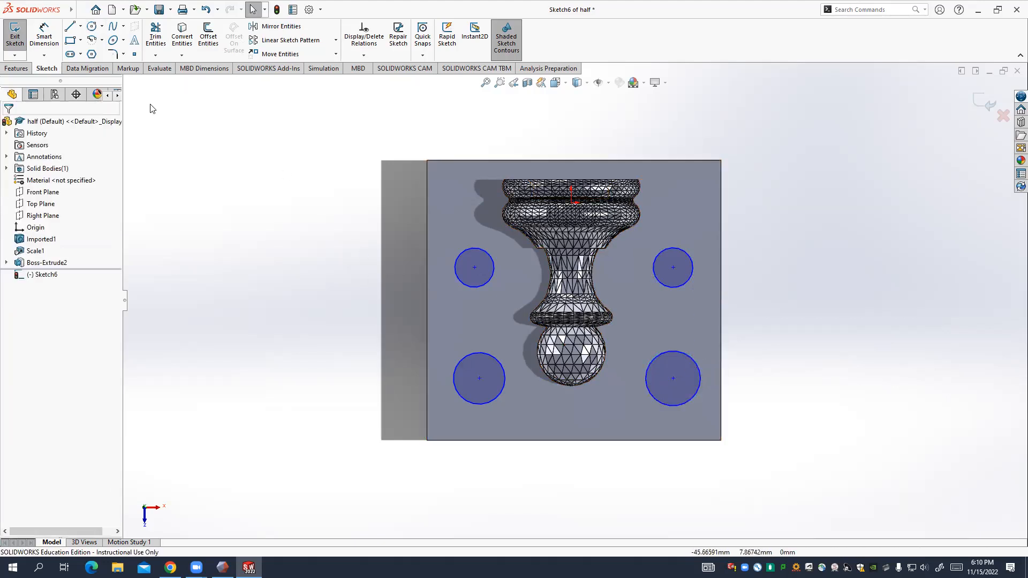
pyautogui.click(90, 32)
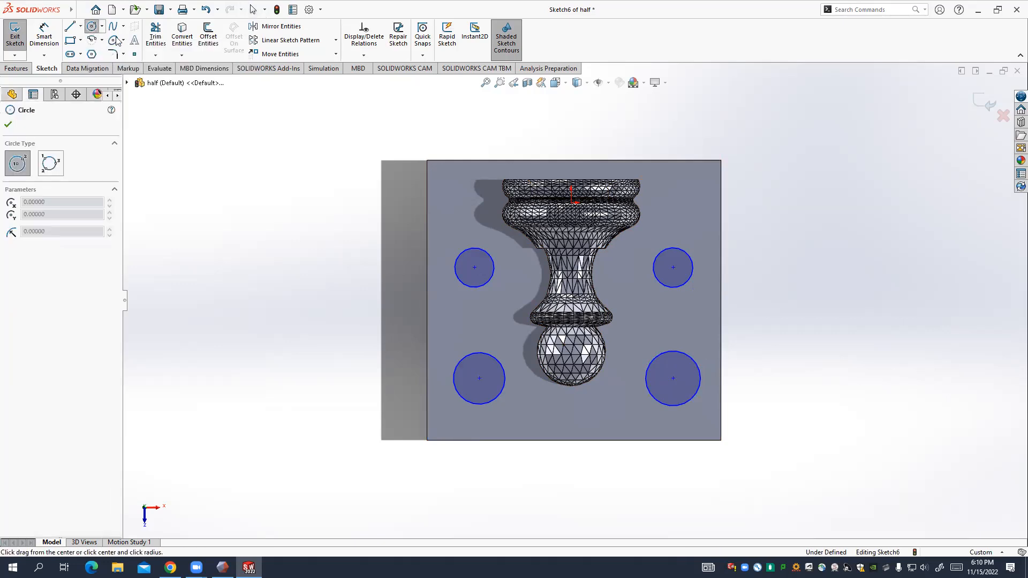
pyautogui.click(317, 164)
pyautogui.press('Escape')
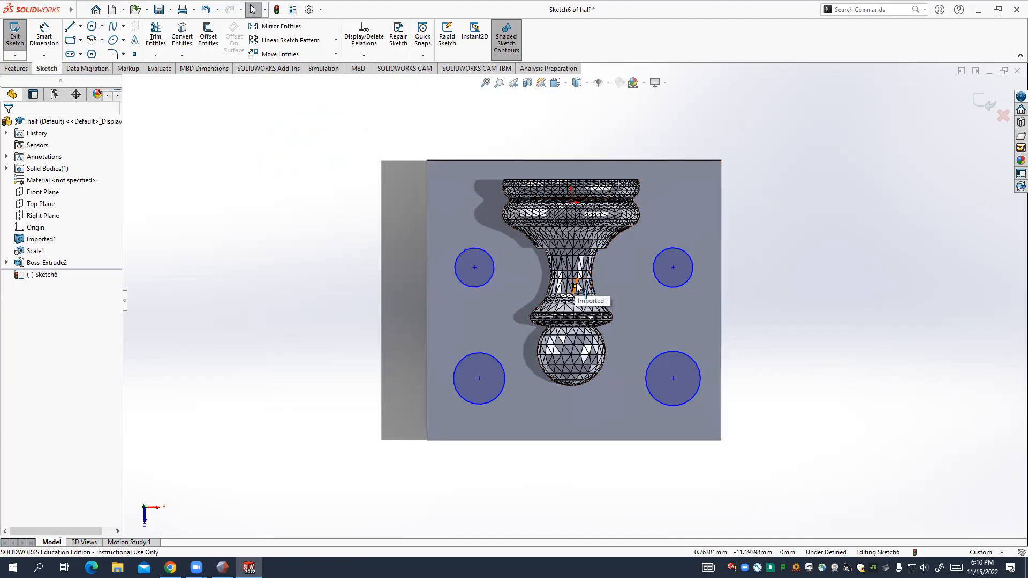
# Move the circle left of the pawn's stem toward the base and the block's edge, and set its diameter to 4.8 mm.
pyautogui.moveTo(474, 267); pyautogui.dragTo(462, 229)
pyautogui.click(748, 256)
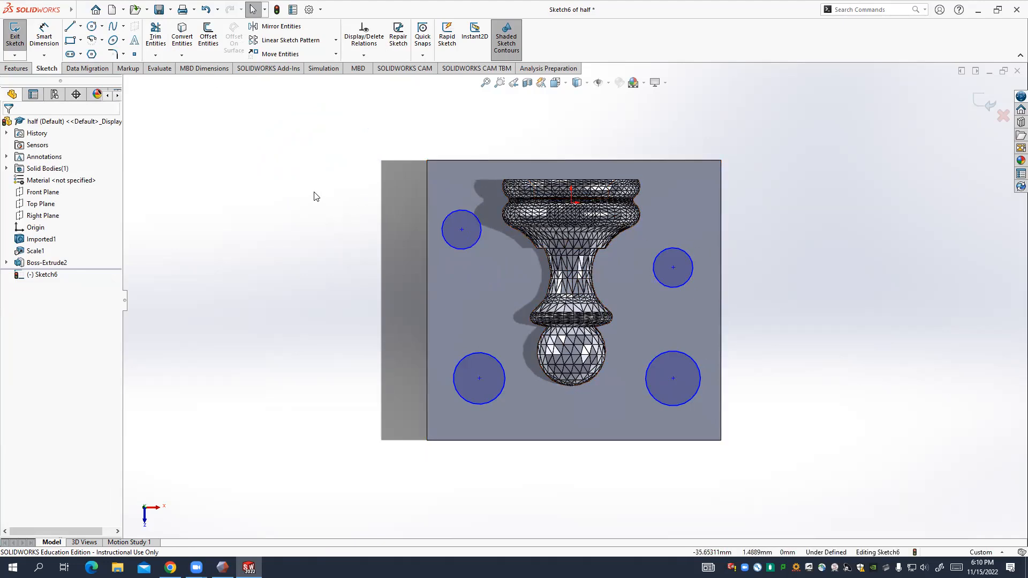
pyautogui.click(52, 33)
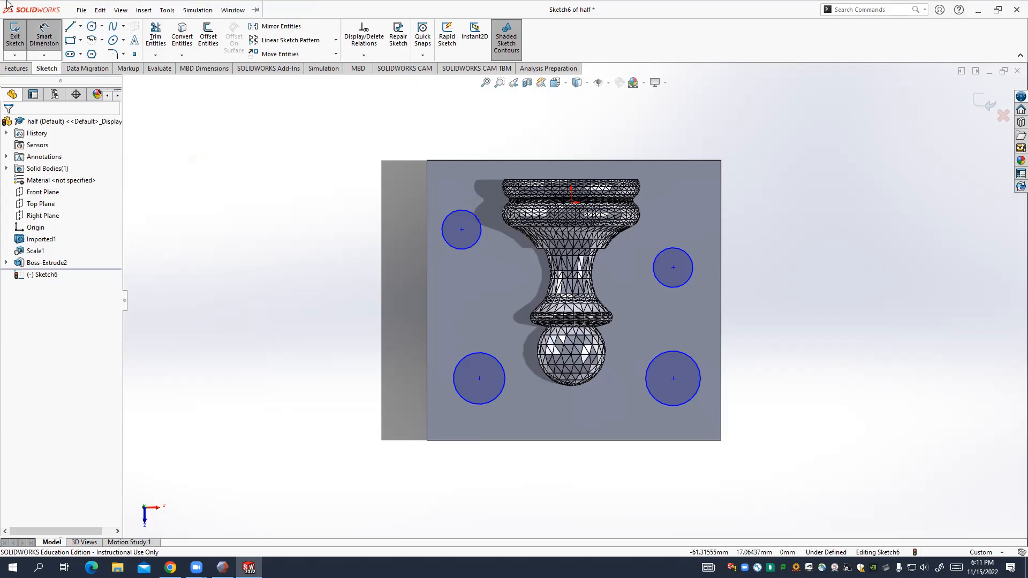
pyautogui.click(450, 216)
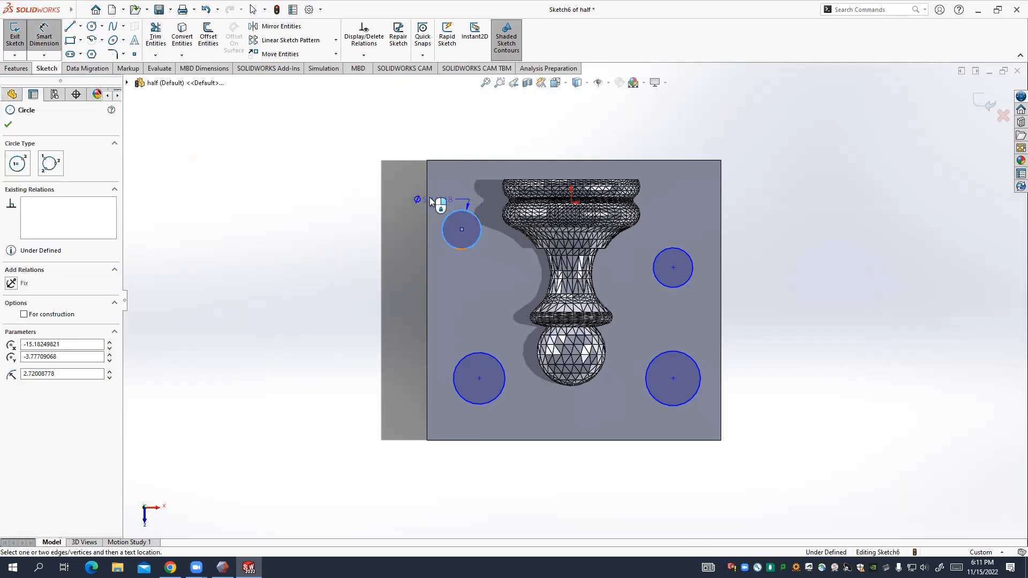
pyautogui.click(358, 253)
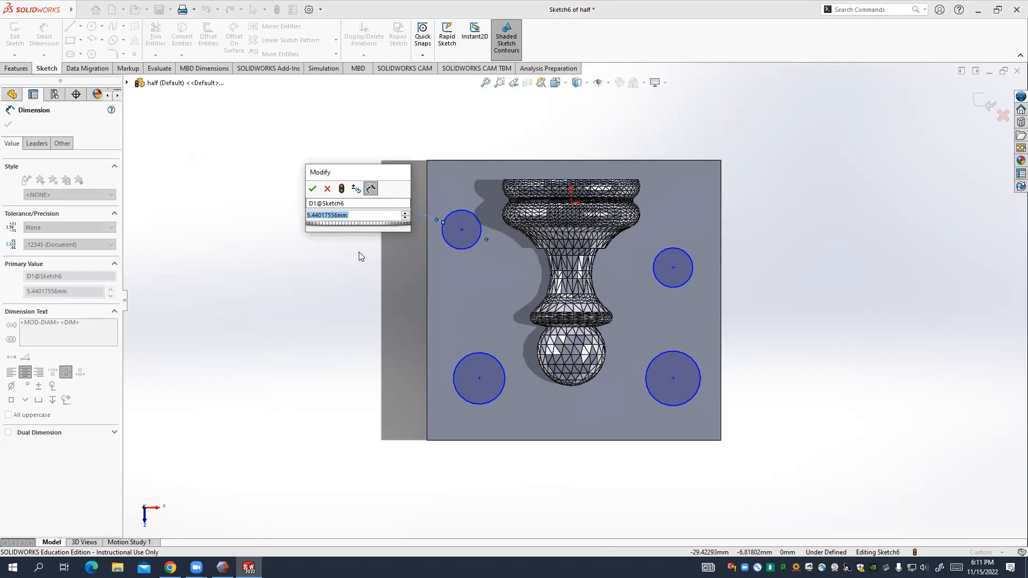
pyautogui.write('4.8mm')
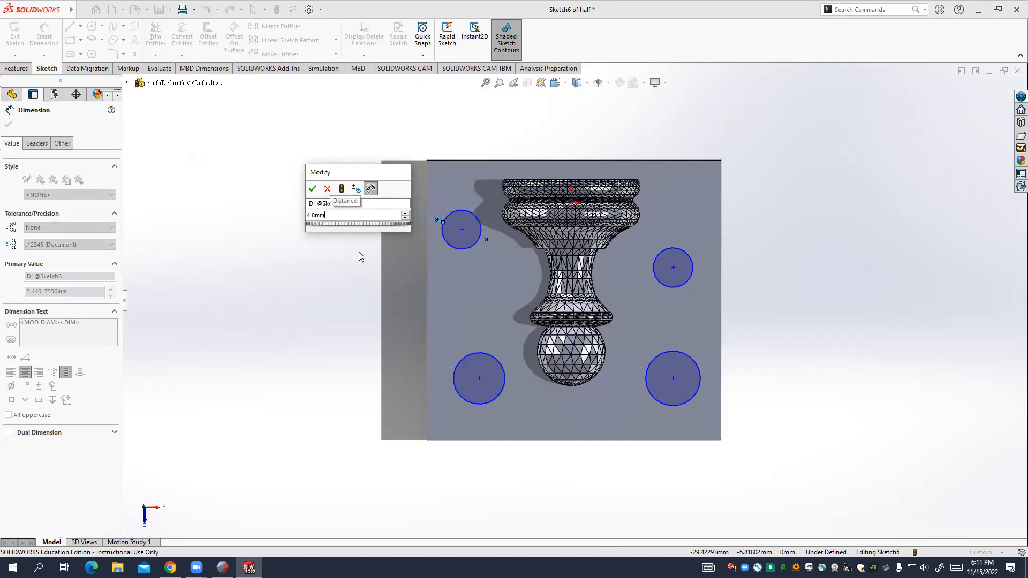
pyautogui.press('Return')
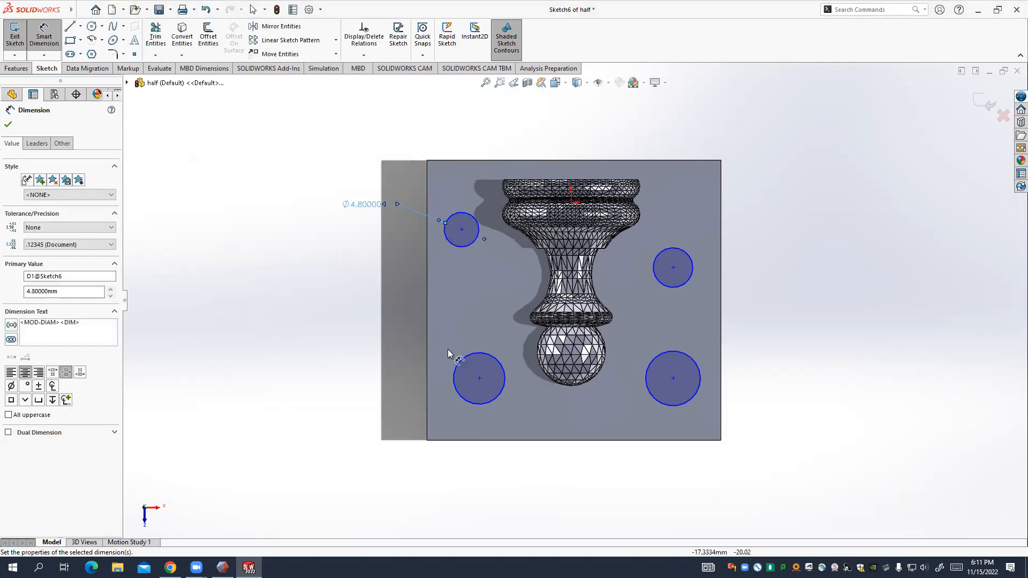
# Set the diameter of the circle left of the pawn's head to 4.8 mm.
pyautogui.click(456, 367)
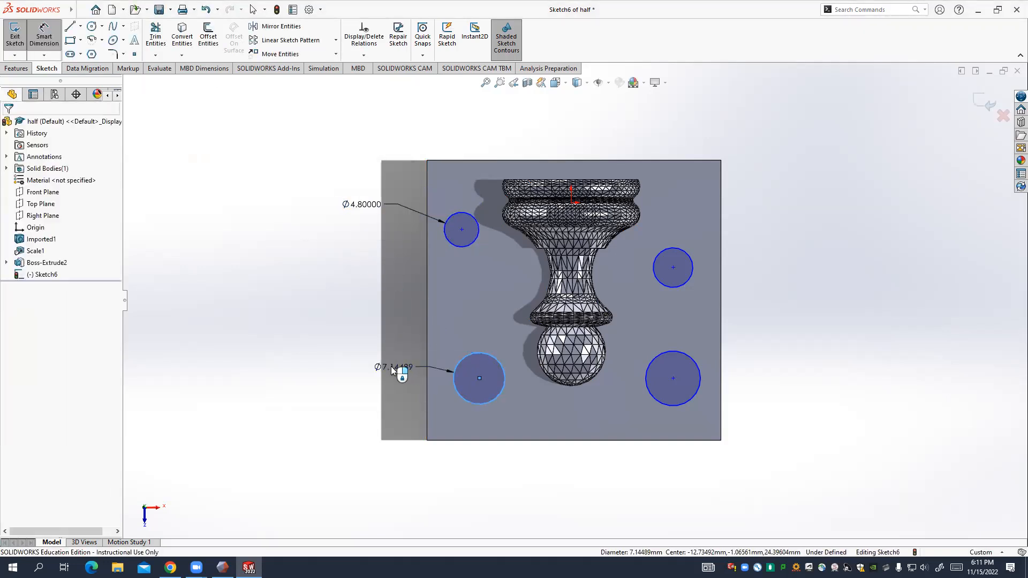
pyautogui.click(391, 366)
pyautogui.write('4.8')
pyautogui.press('Return')
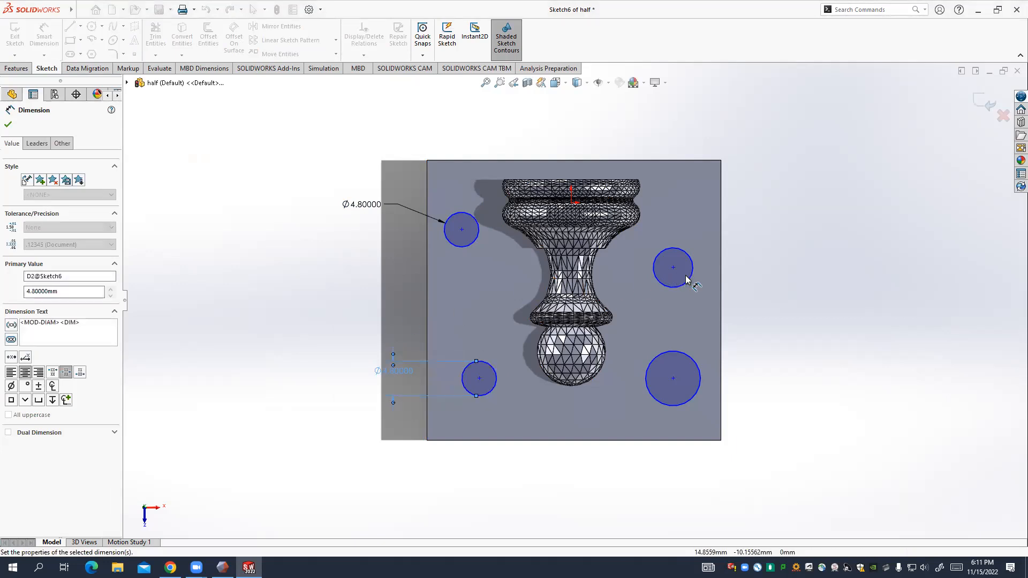
# Set the diameters of the two circles right of the pawn's stem and head to 5 mm.
pyautogui.click(690, 275)
pyautogui.click(749, 267)
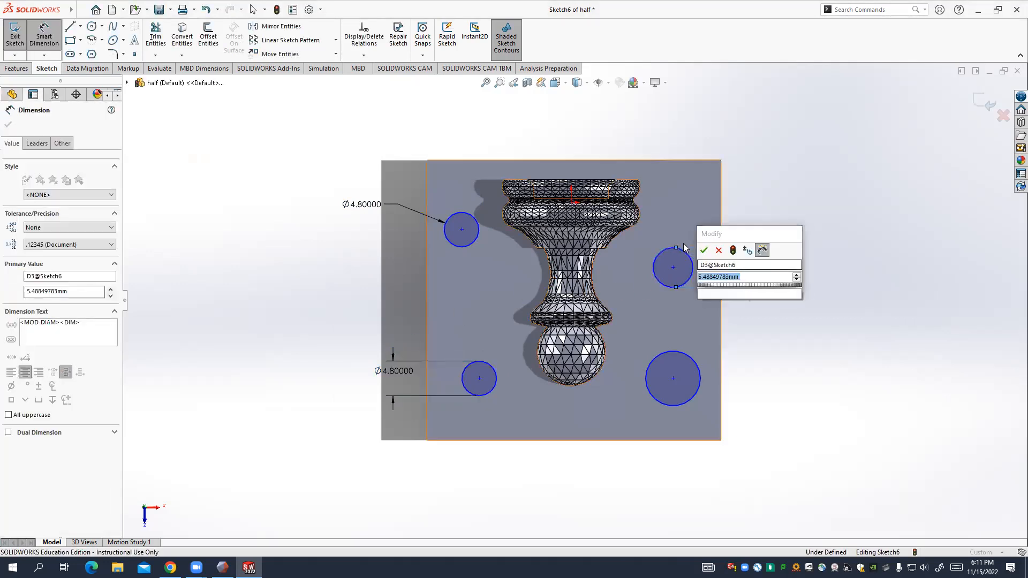
pyautogui.write('5')
pyautogui.press('Return')
pyautogui.click(703, 372)
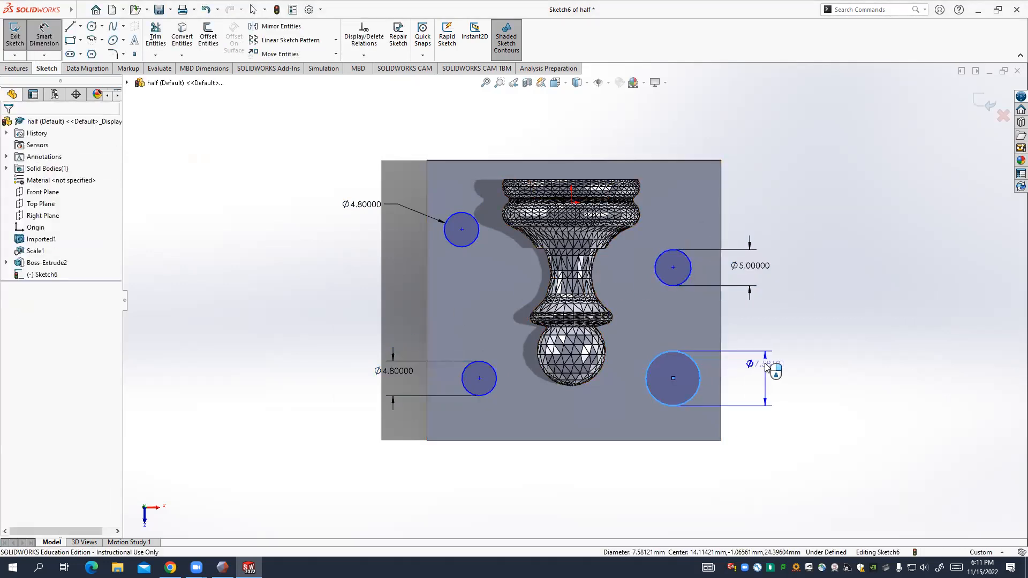
pyautogui.click(766, 364)
pyautogui.write('5')
pyautogui.press('Return')
pyautogui.press('Escape')
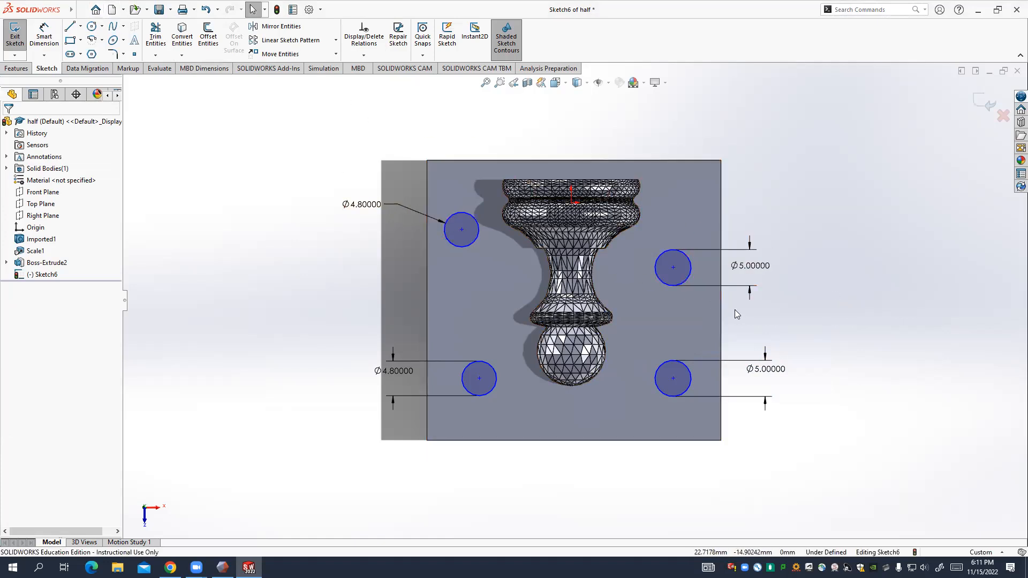
# Align the circle left of the pawn's stem with its neighbours and connect the four circle centres with a corner rectangle of construction lines.
pyautogui.moveTo(461, 229); pyautogui.dragTo(479, 268)
pyautogui.click(850, 394)
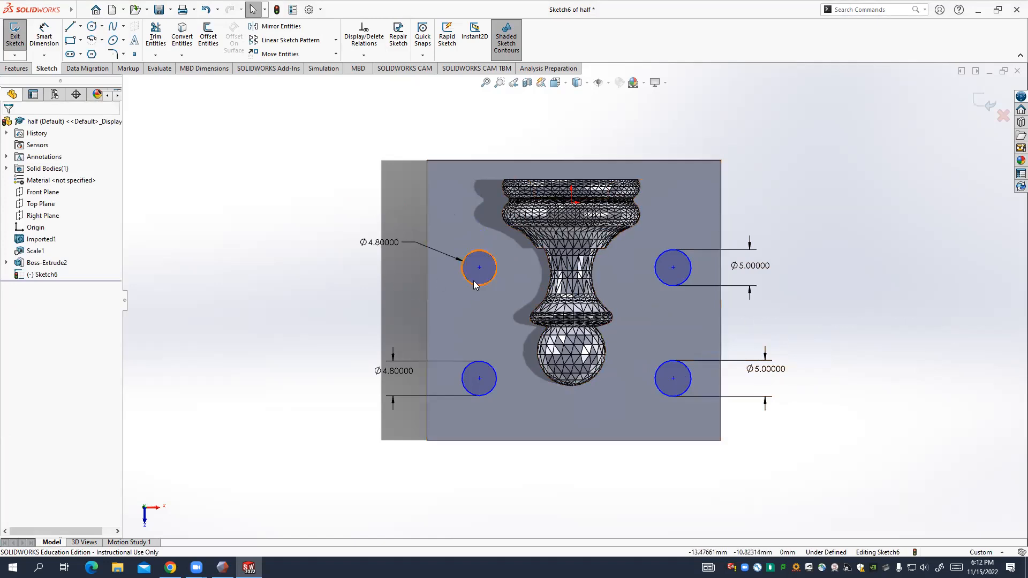
pyautogui.click(81, 41)
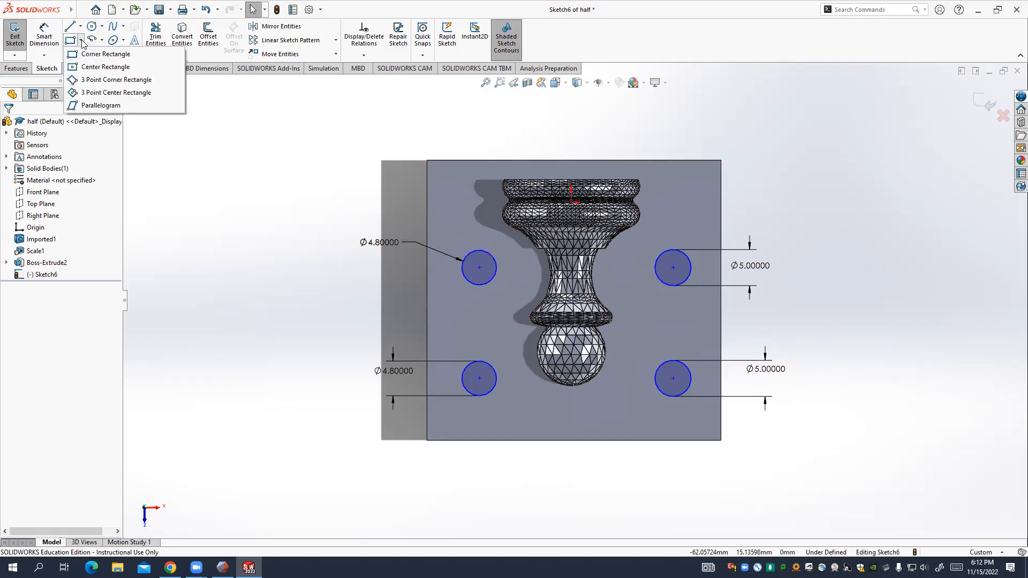
pyautogui.click(97, 50)
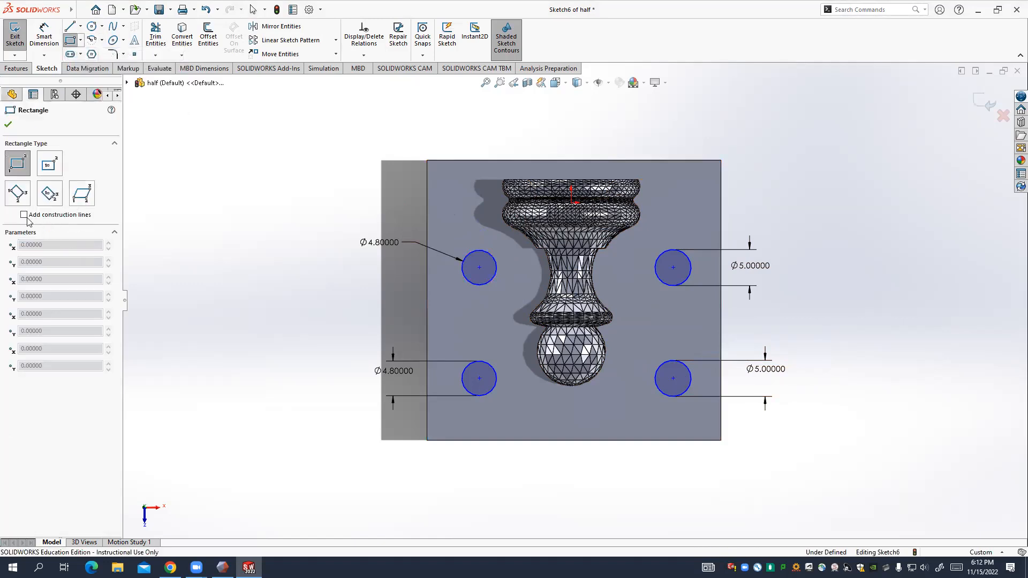
pyautogui.click(479, 267)
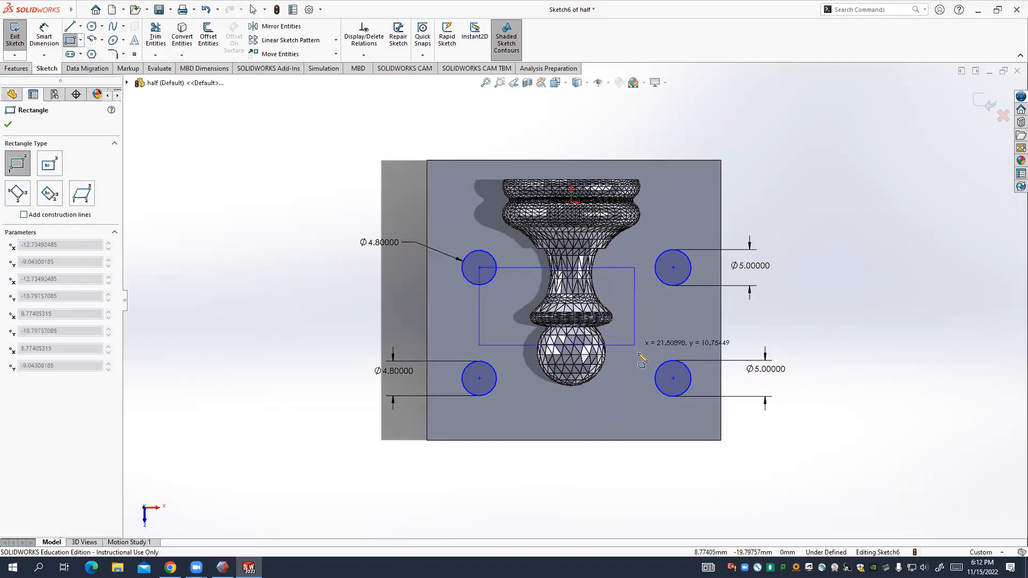
pyautogui.click(673, 378)
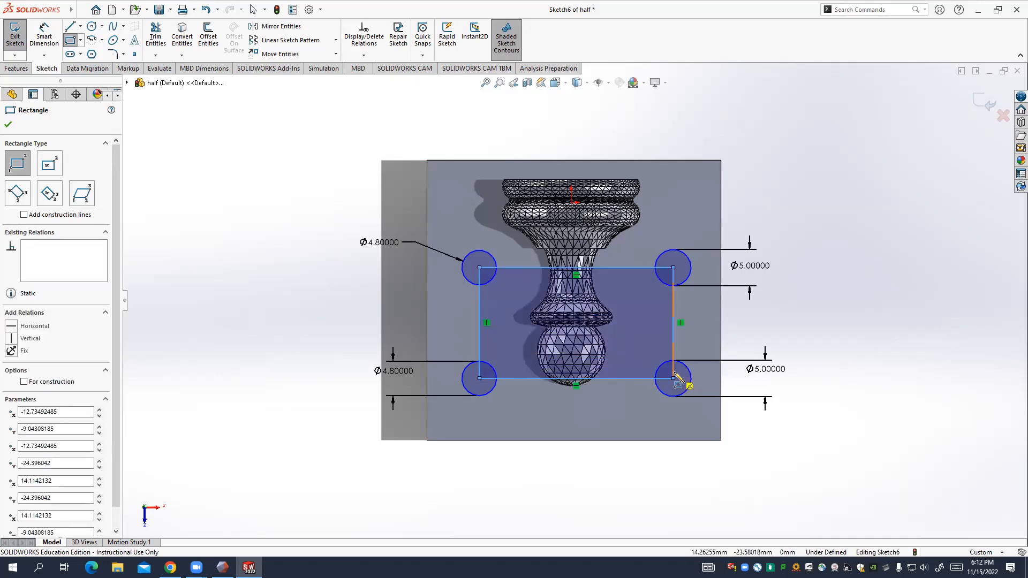
pyautogui.click(24, 381)
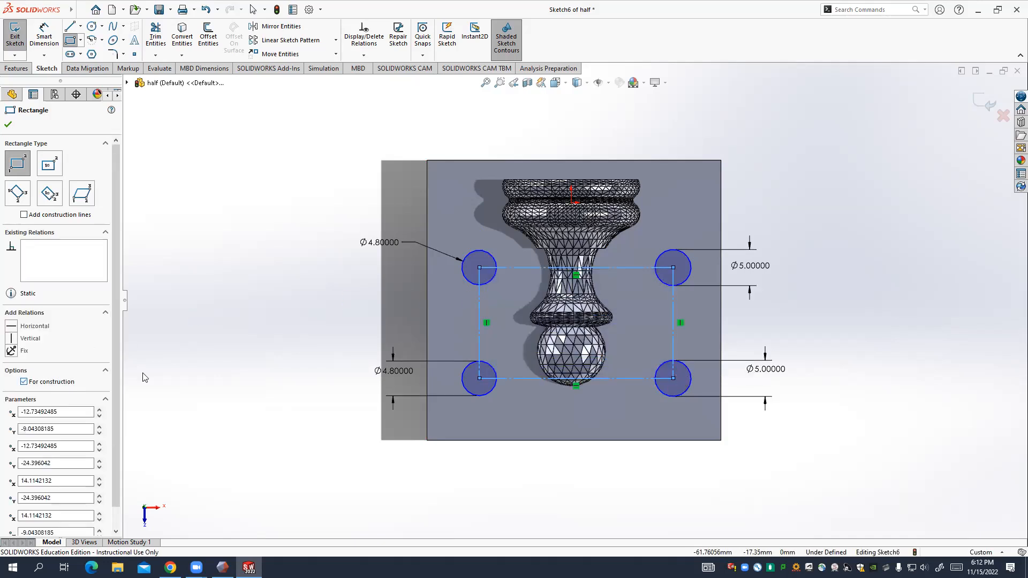
pyautogui.press('Escape')
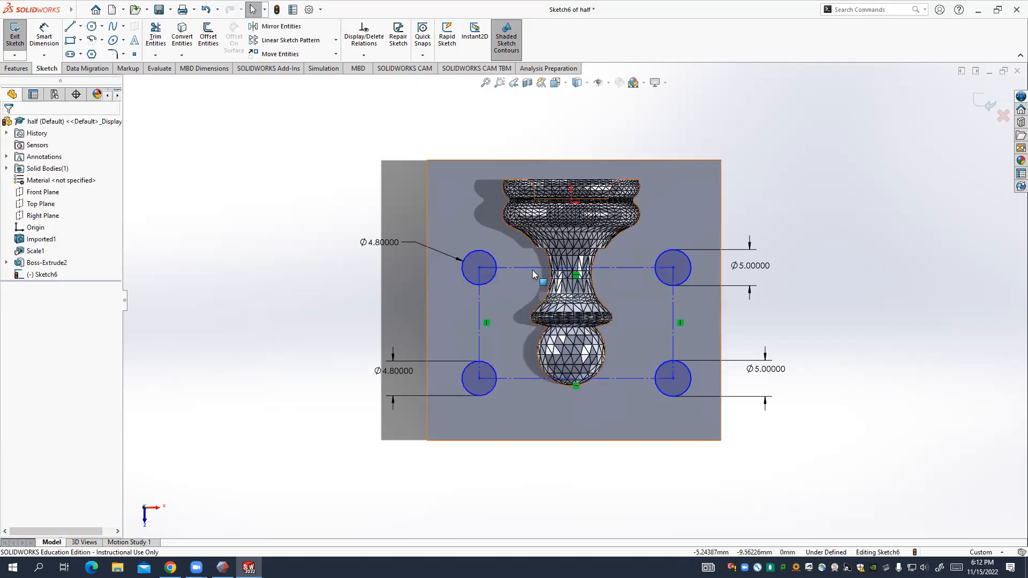
# Shift the two stem-side circles toward the pawn's base and the left pair toward the block's edge, and discard the sketch changes.
pyautogui.moveTo(673, 266)
pyautogui.mouseDown()
pyautogui.moveTo(675, 258)
pyautogui.moveTo(653, 258)
pyautogui.moveTo(673, 258)
pyautogui.mouseUp()
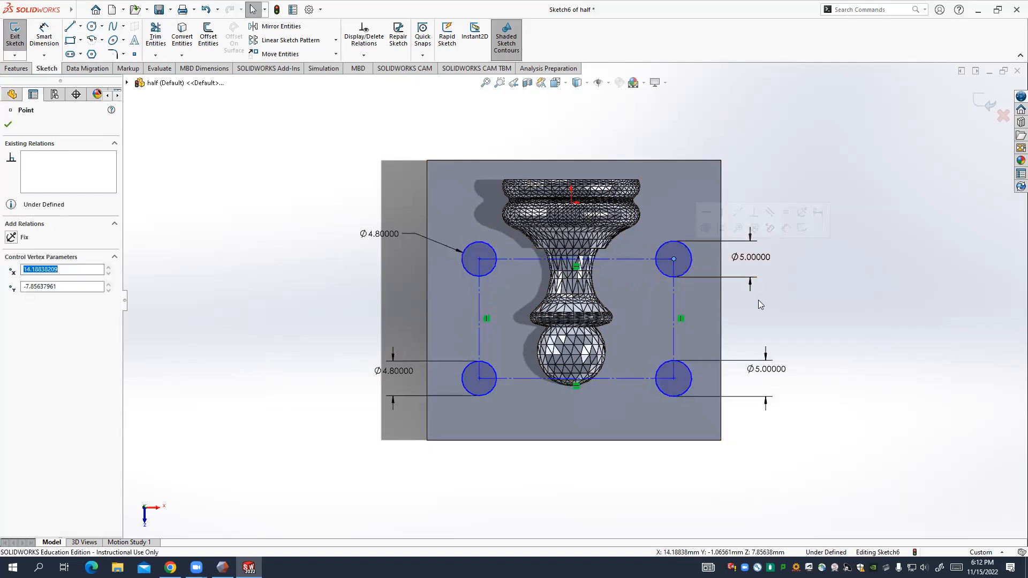
pyautogui.click(758, 301)
pyautogui.moveTo(479, 262); pyautogui.dragTo(471, 258)
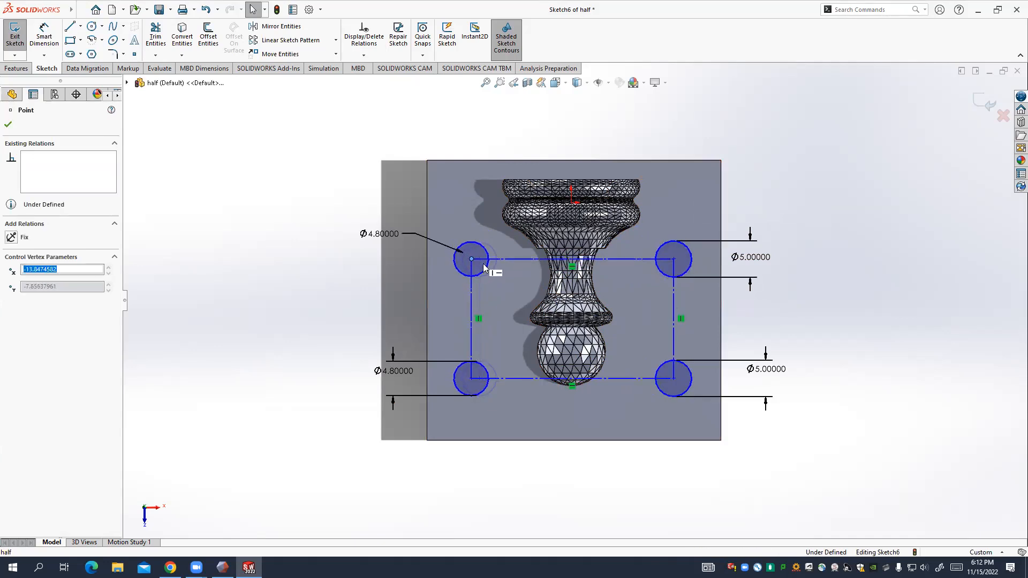
pyautogui.click(810, 320)
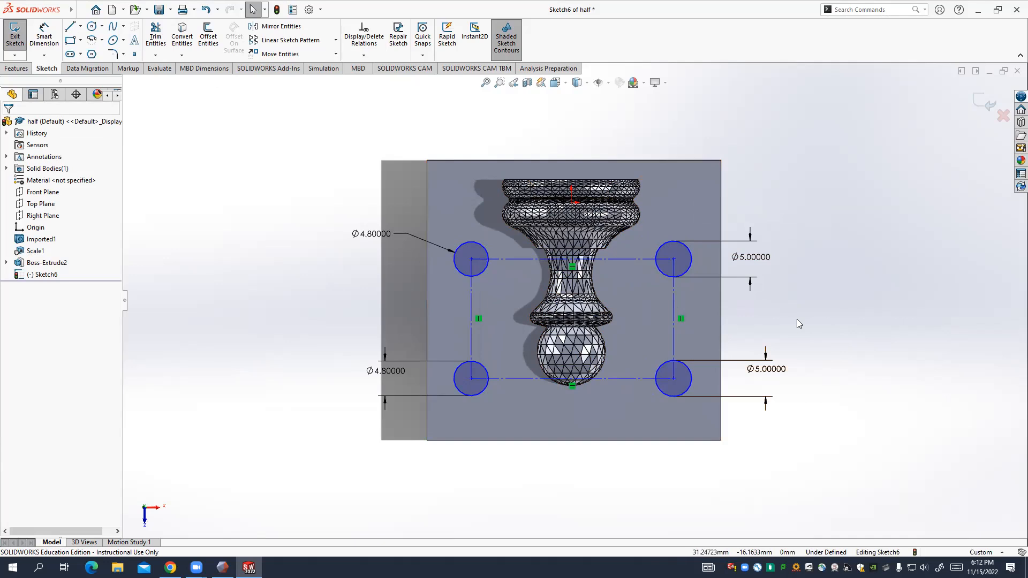
pyautogui.click(1002, 116)
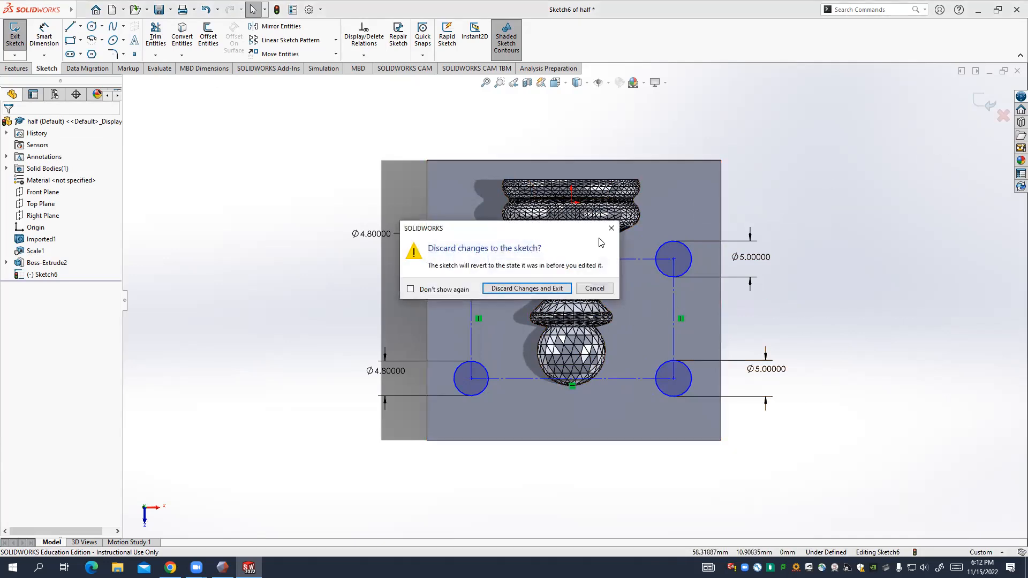
pyautogui.click(535, 289)
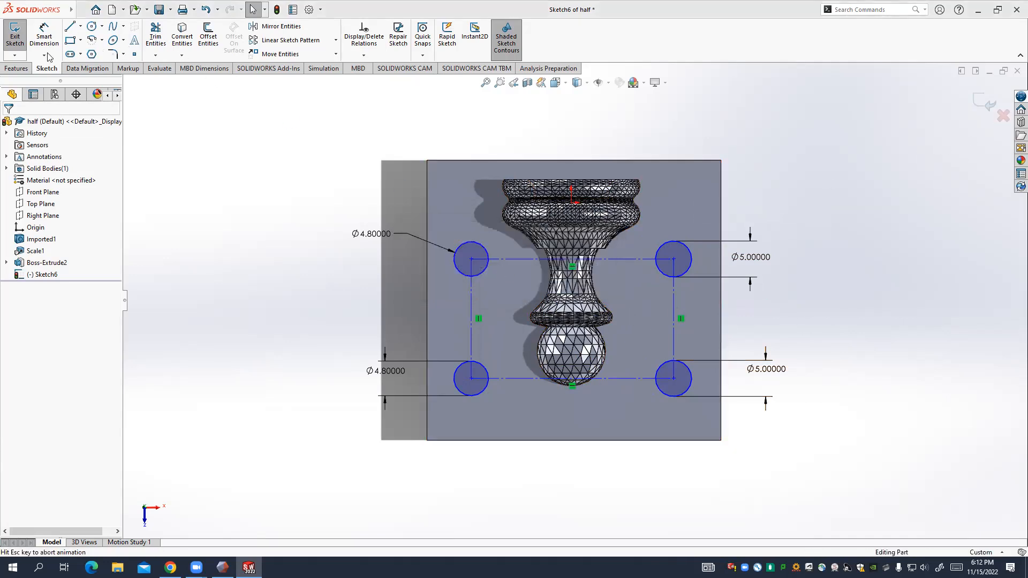
# Start a sketch on the block's face and draw circles about 6 and 4.6 mm in diameter left of the pawn and 7.1 and 9.2 mm right.
pyautogui.click(15, 31)
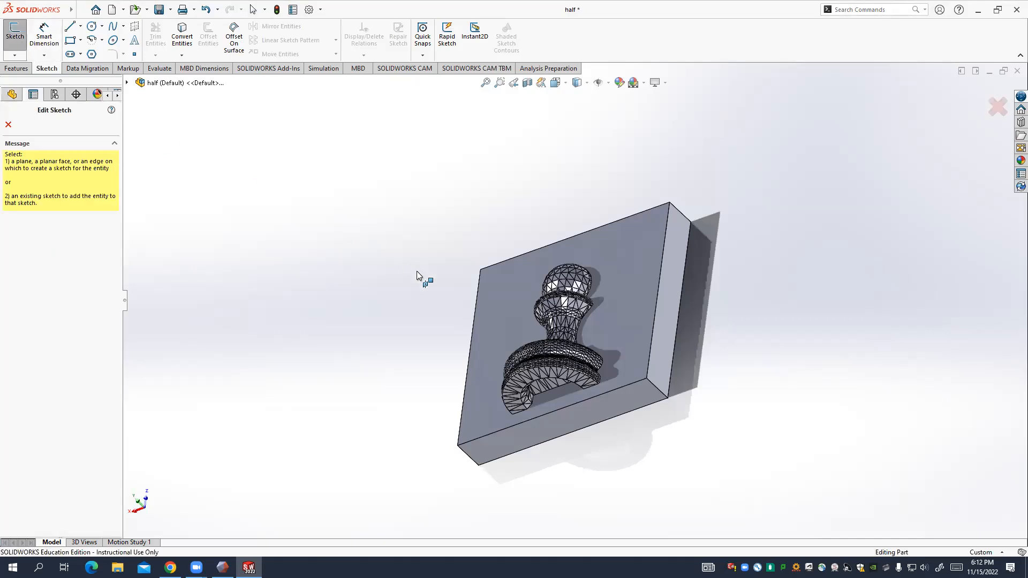
pyautogui.click(523, 289)
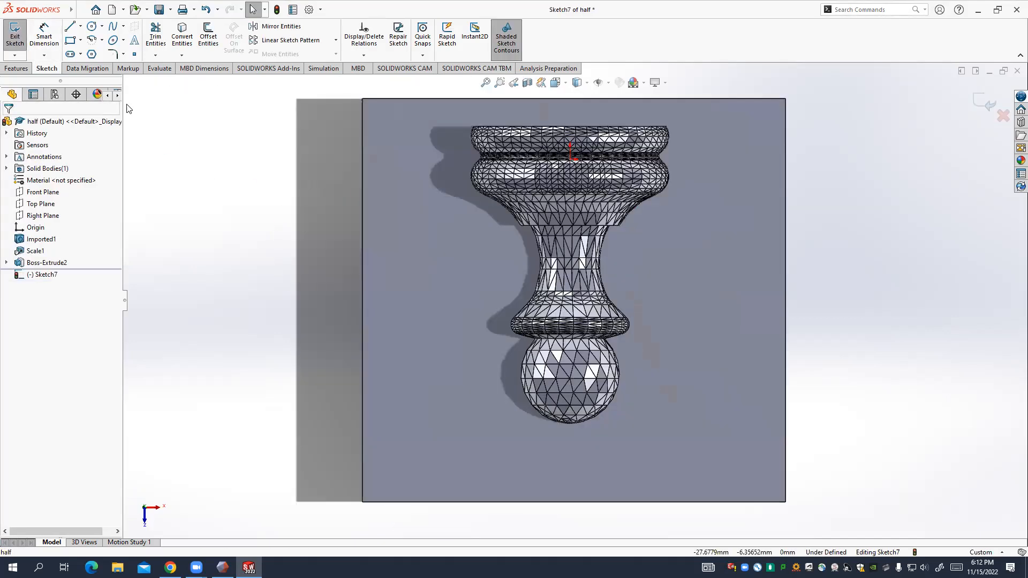
pyautogui.click(92, 27)
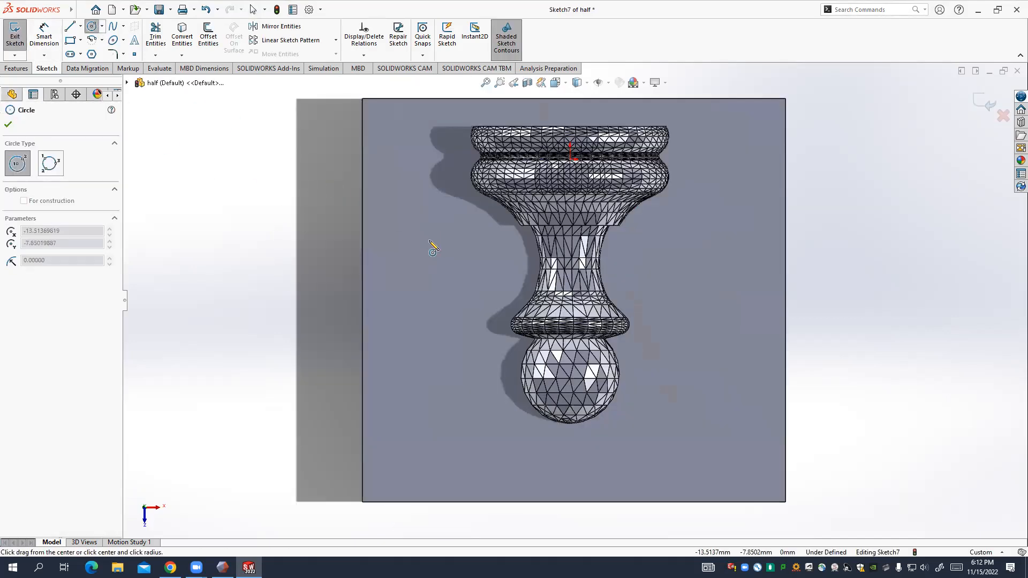
pyautogui.moveTo(430, 241); pyautogui.dragTo(429, 272)
pyautogui.moveTo(398, 448); pyautogui.dragTo(415, 465)
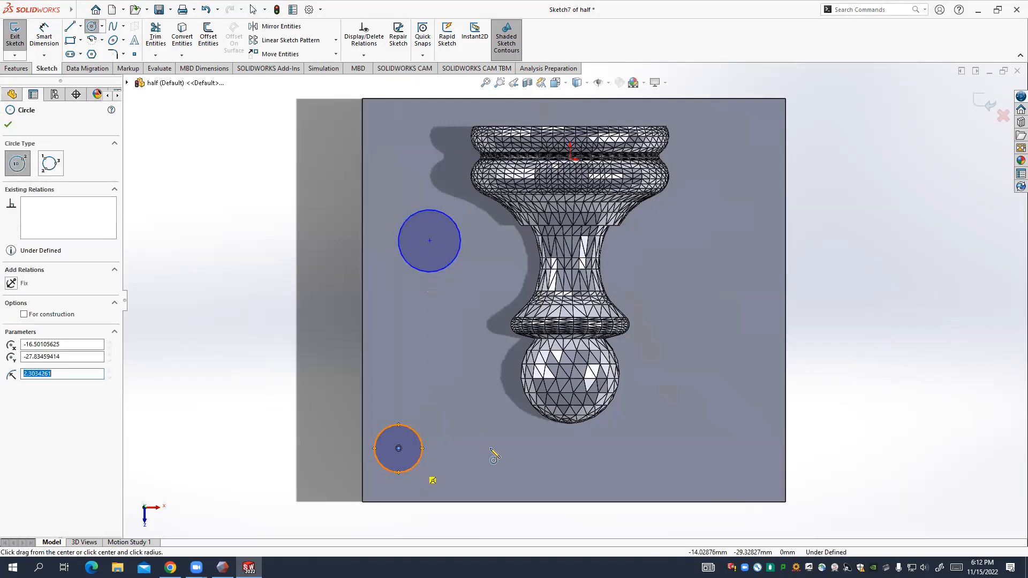
pyautogui.moveTo(708, 254); pyautogui.dragTo(743, 264)
pyautogui.moveTo(707, 421)
pyautogui.mouseDown()
pyautogui.moveTo(718, 420)
pyautogui.moveTo(662, 437)
pyautogui.mouseUp()
# Set the diameters of the two circles left of the pawn to 4.8 mm.
pyautogui.click(44, 35)
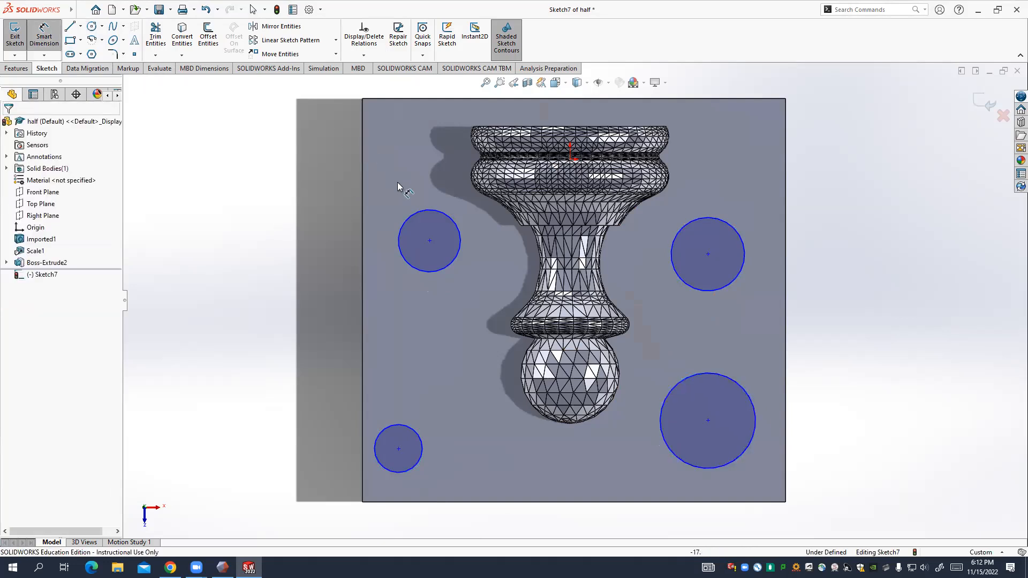
pyautogui.click(414, 215)
pyautogui.click(321, 213)
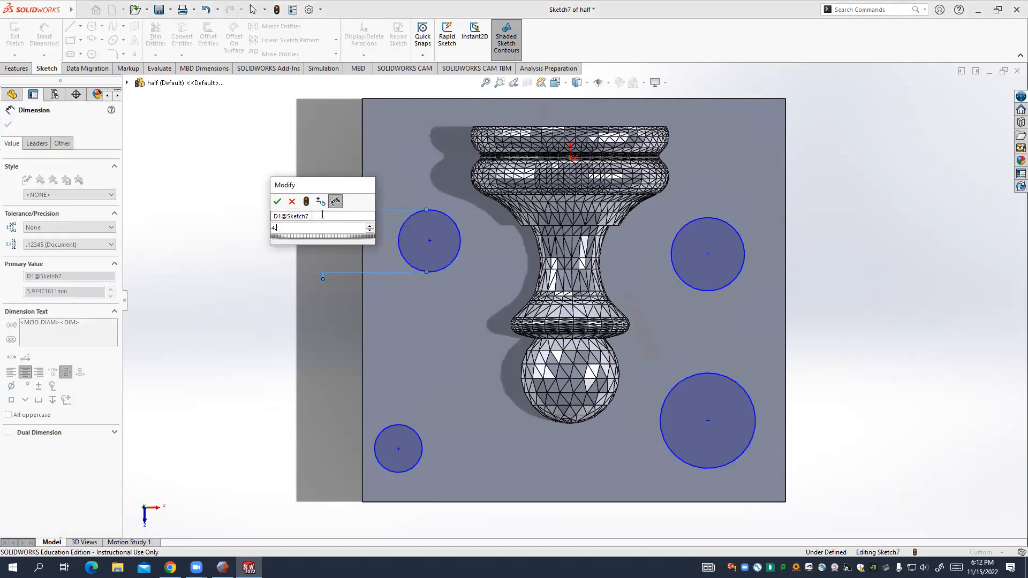
pyautogui.write('4')
pyautogui.press('Return')
pyautogui.click(408, 428)
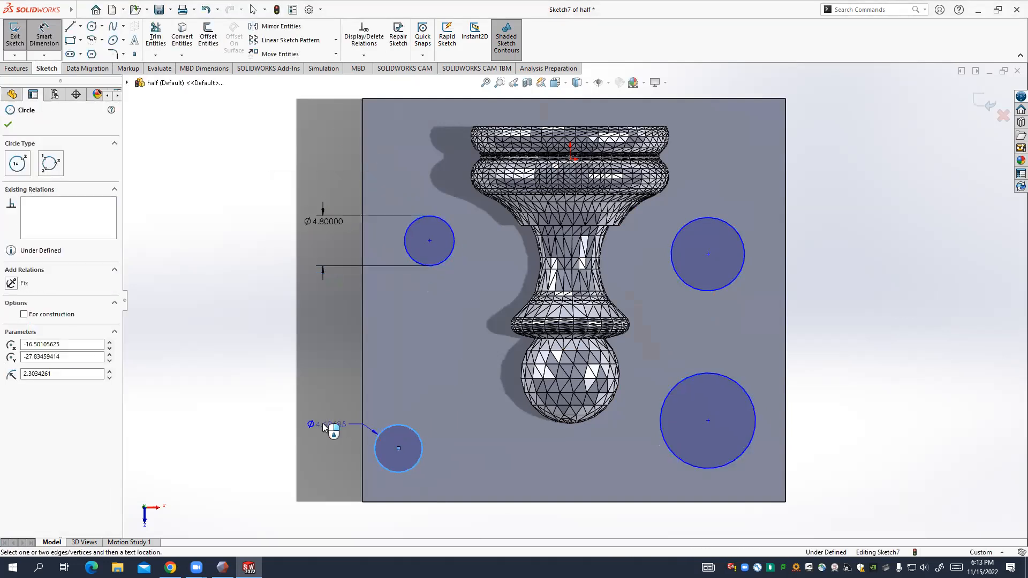
pyautogui.click(300, 423)
pyautogui.write('4.8')
pyautogui.press('Return')
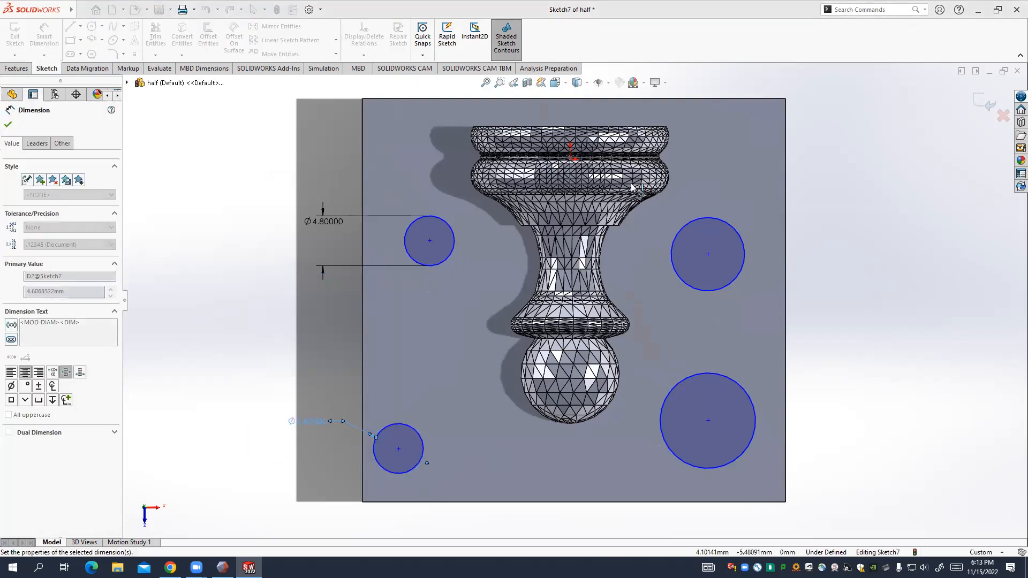
# Set the diameters of the two circles right of the pawn to 5 mm.
pyautogui.click(743, 251)
pyautogui.click(830, 248)
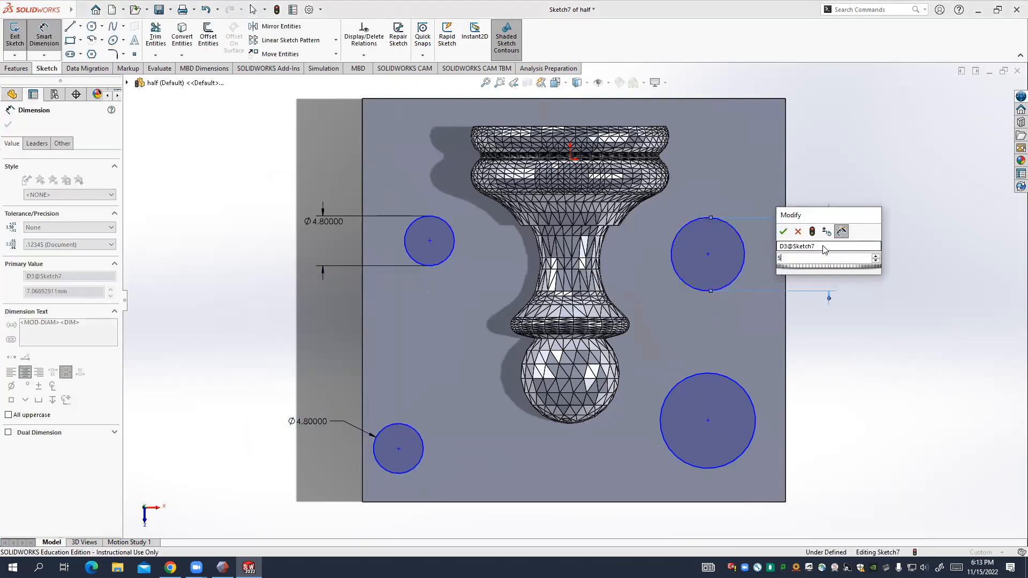
pyautogui.write('5')
pyautogui.press('Return')
pyautogui.click(755, 391)
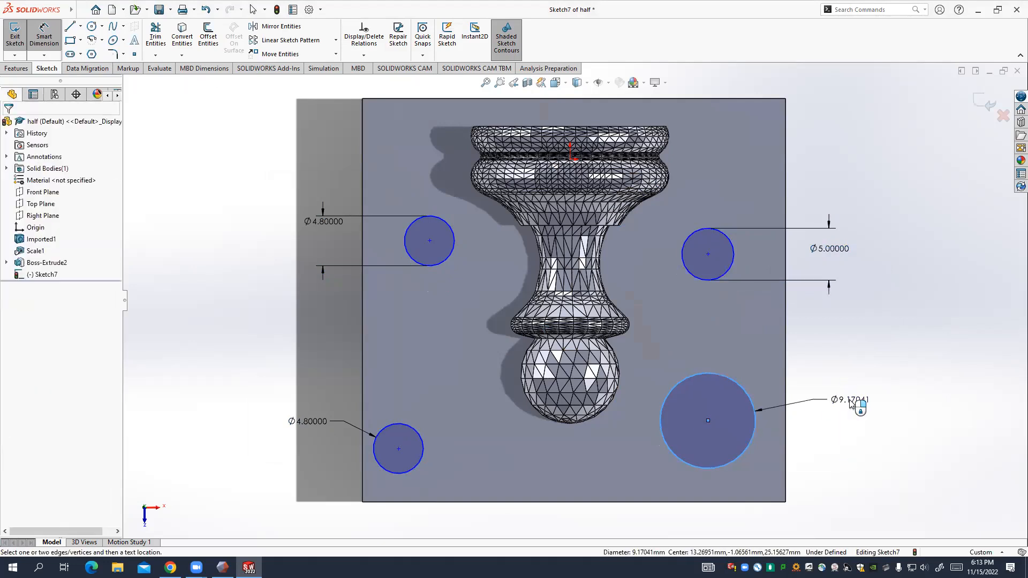
pyautogui.click(850, 404)
pyautogui.write('5')
pyautogui.press('Return')
pyautogui.press('Escape')
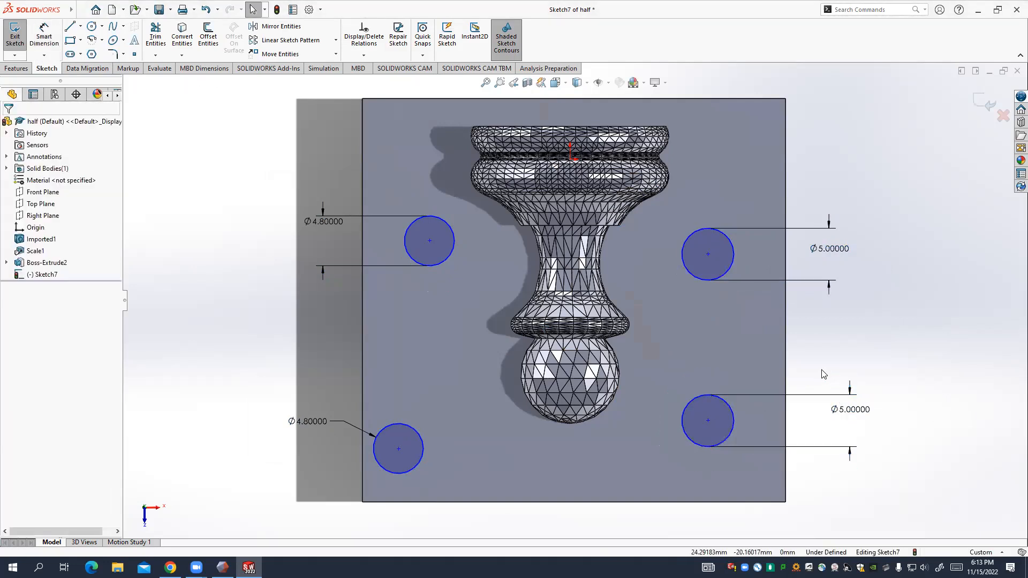
# Draw a construction corner rectangle from the centre of the circle left of the stem to the centre of the circle right of the head.
pyautogui.click(70, 40)
pyautogui.click(430, 241)
pyautogui.click(707, 419)
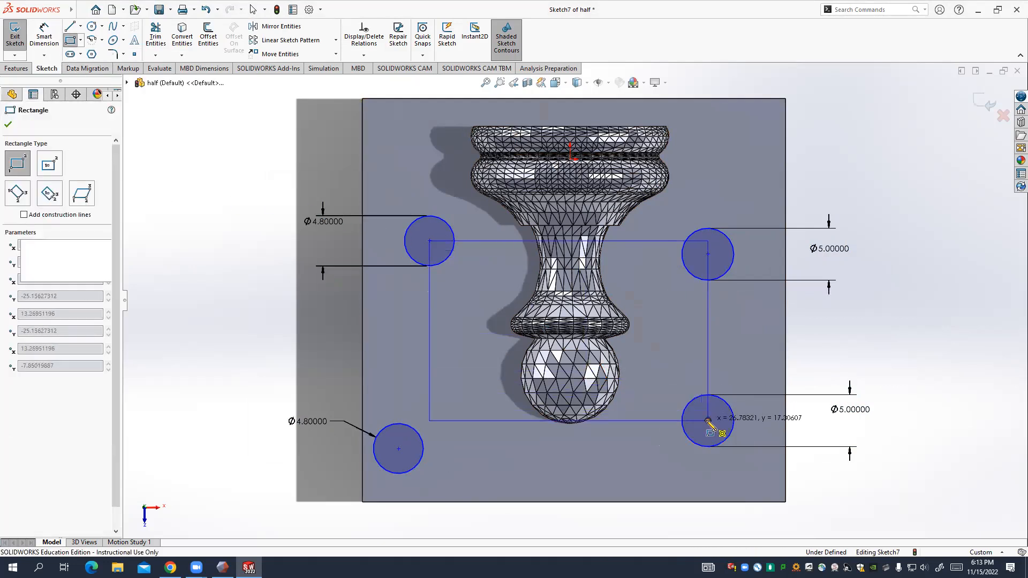
pyautogui.click(24, 382)
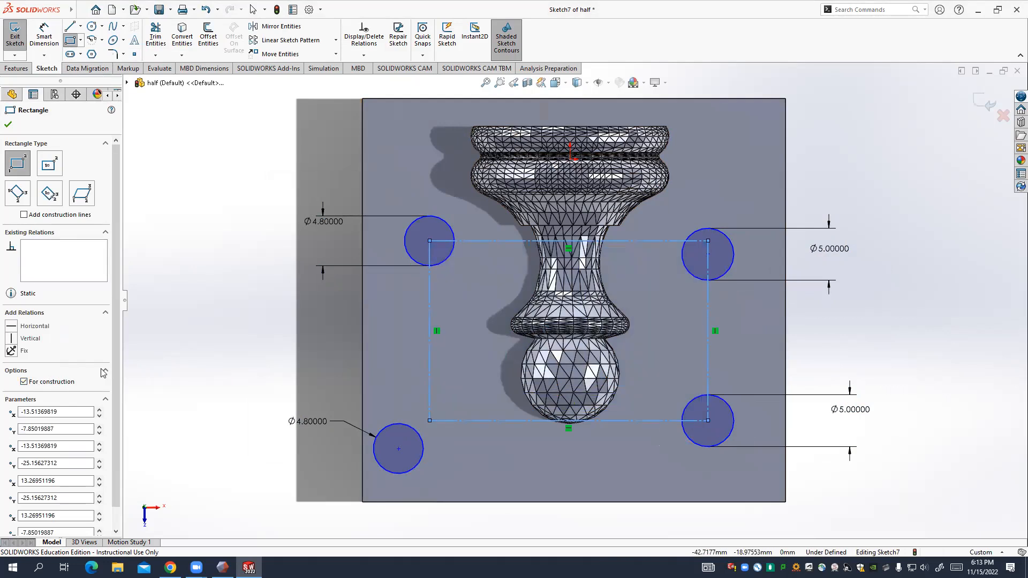
pyautogui.press('Escape')
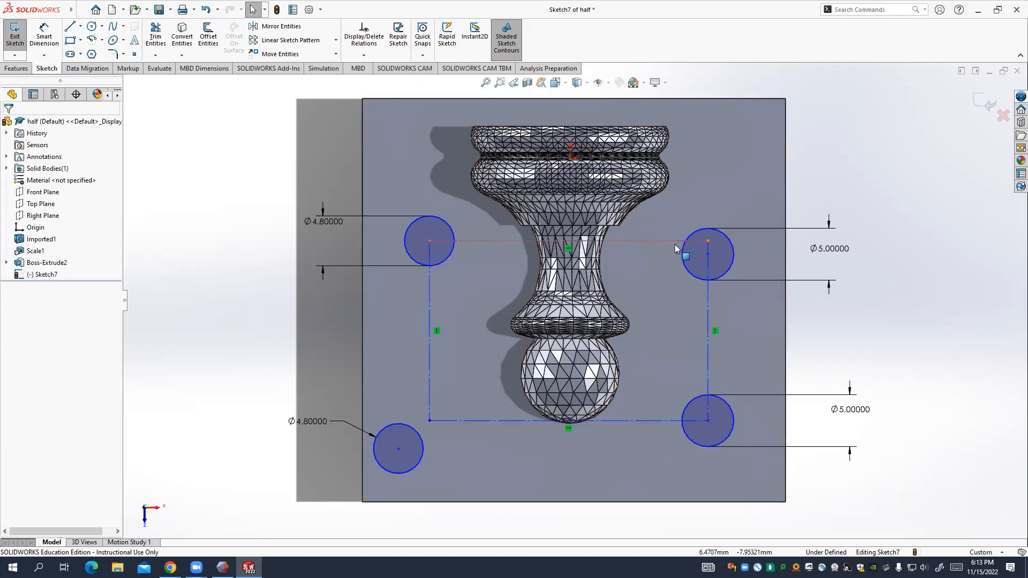
# Move the other two circles onto the rectangle's free corners, stretch the rectangle past the pawn's head, and discard the sketch changes.
pyautogui.moveTo(708, 255)
pyautogui.mouseDown()
pyautogui.moveTo(747, 235)
pyautogui.moveTo(709, 242)
pyautogui.mouseUp()
pyautogui.moveTo(400, 449); pyautogui.dragTo(425, 451)
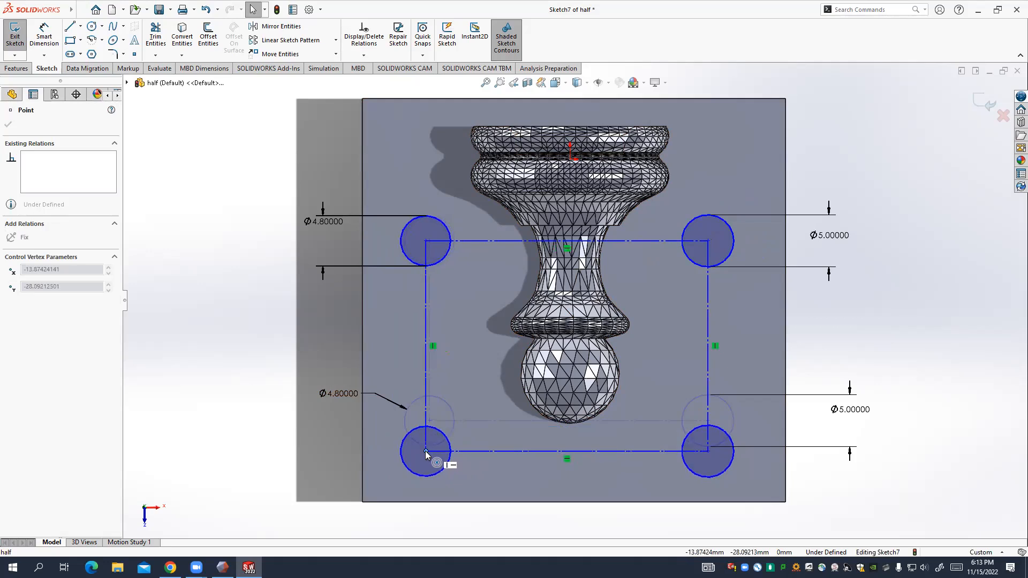
pyautogui.click(288, 379)
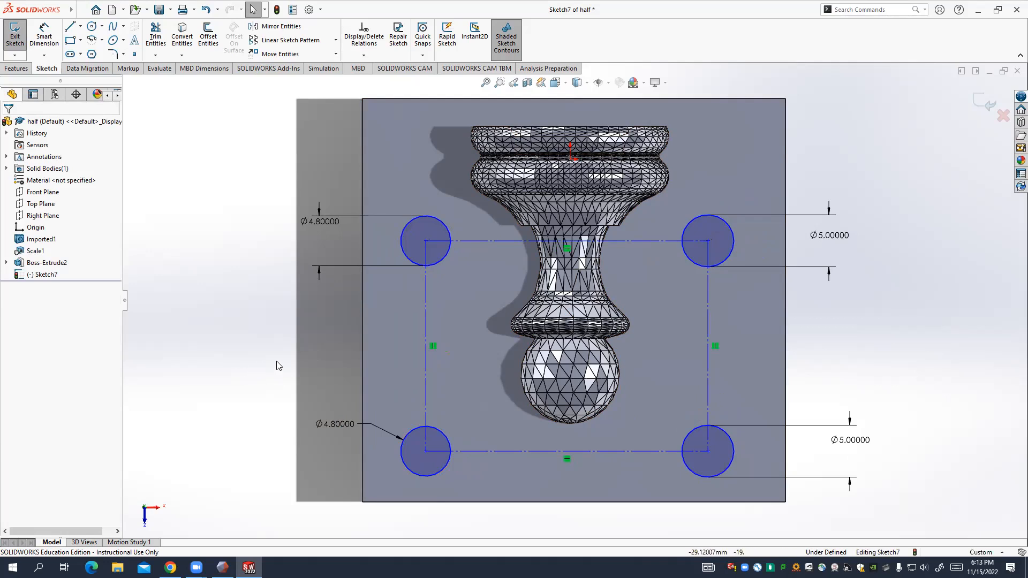
pyautogui.click(1000, 118)
pyautogui.click(507, 289)
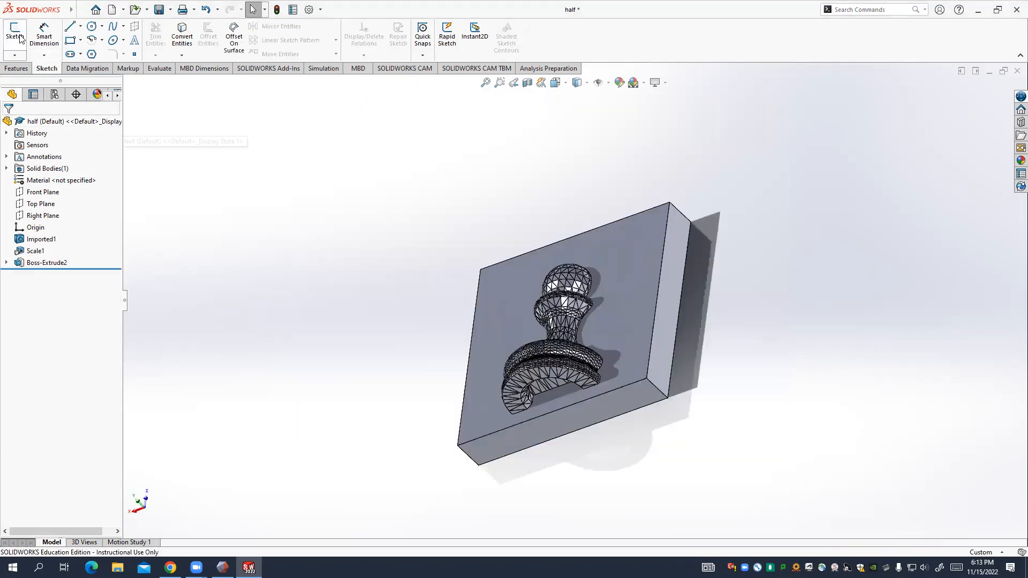
# Start a sketch on the block's face and draw two circles on each side of the pawn, the one left of its base about 14 mm in diameter.
pyautogui.click(19, 37)
pyautogui.click(485, 288)
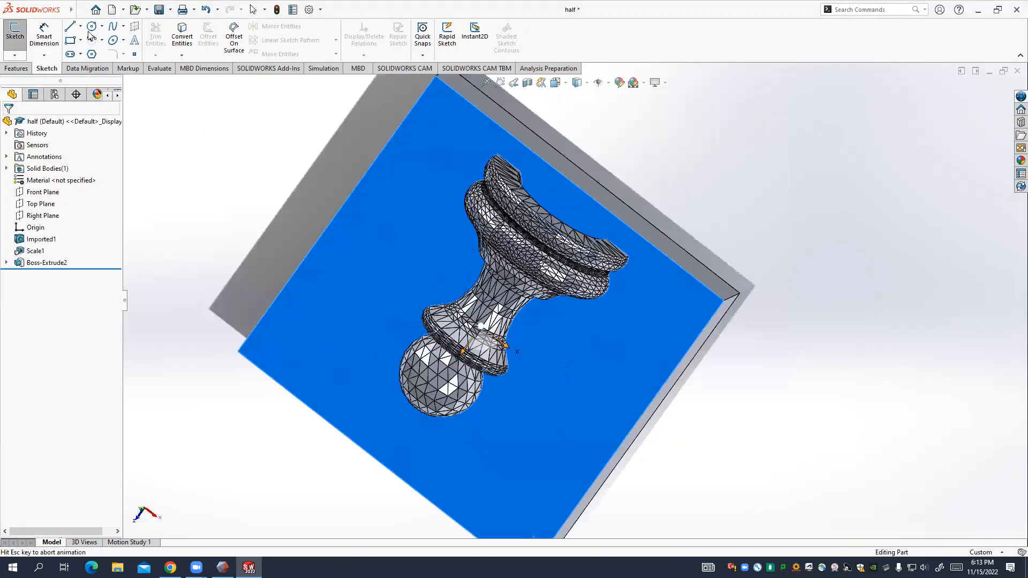
pyautogui.click(89, 31)
pyautogui.moveTo(404, 214); pyautogui.dragTo(423, 283)
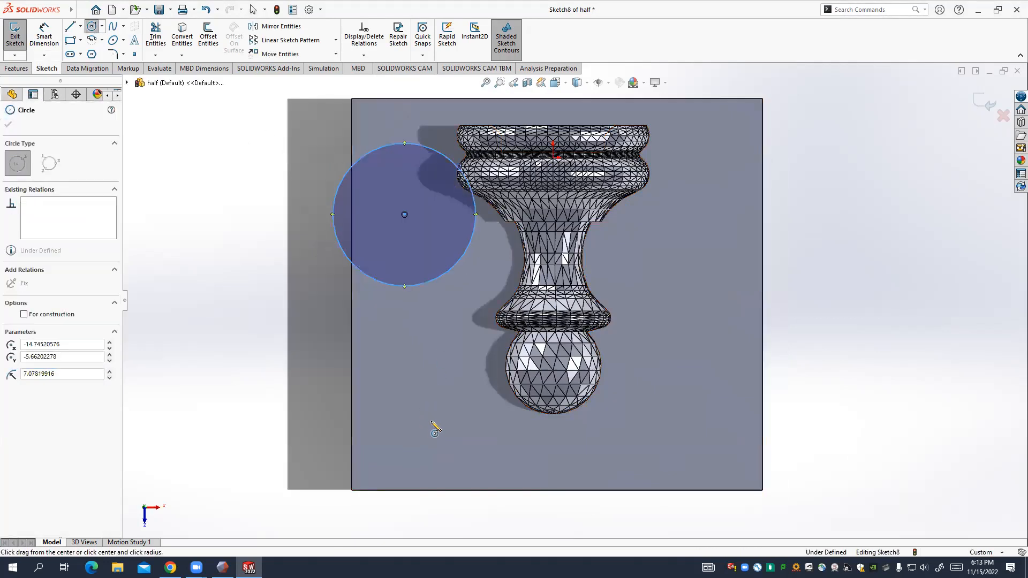
pyautogui.moveTo(421, 407); pyautogui.dragTo(490, 413)
pyautogui.moveTo(711, 242); pyautogui.dragTo(736, 241)
pyautogui.moveTo(648, 404); pyautogui.dragTo(684, 438)
# Set the diameters of the two circles left of the pawn to 4.8 mm.
pyautogui.click(44, 34)
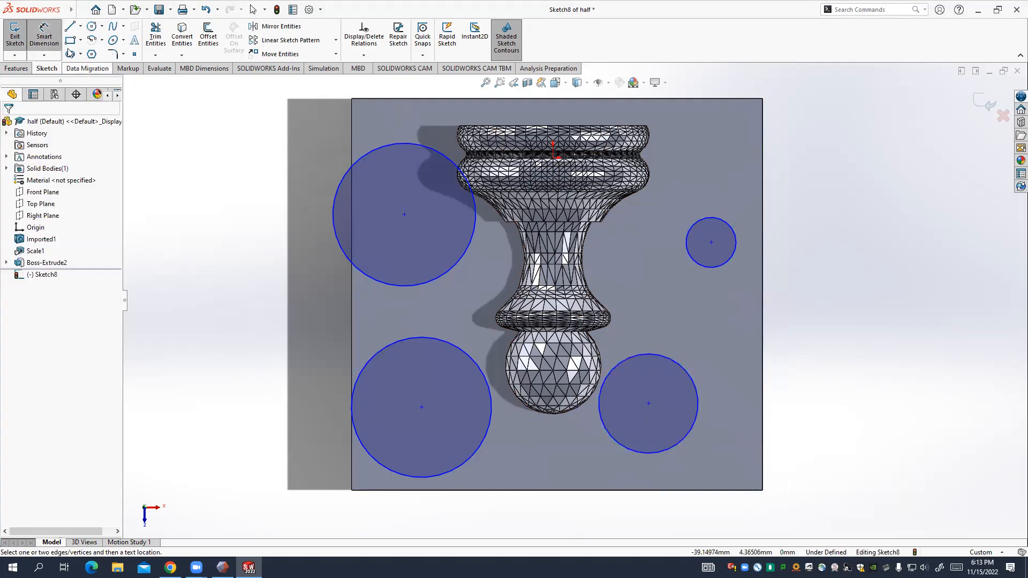
pyautogui.click(380, 148)
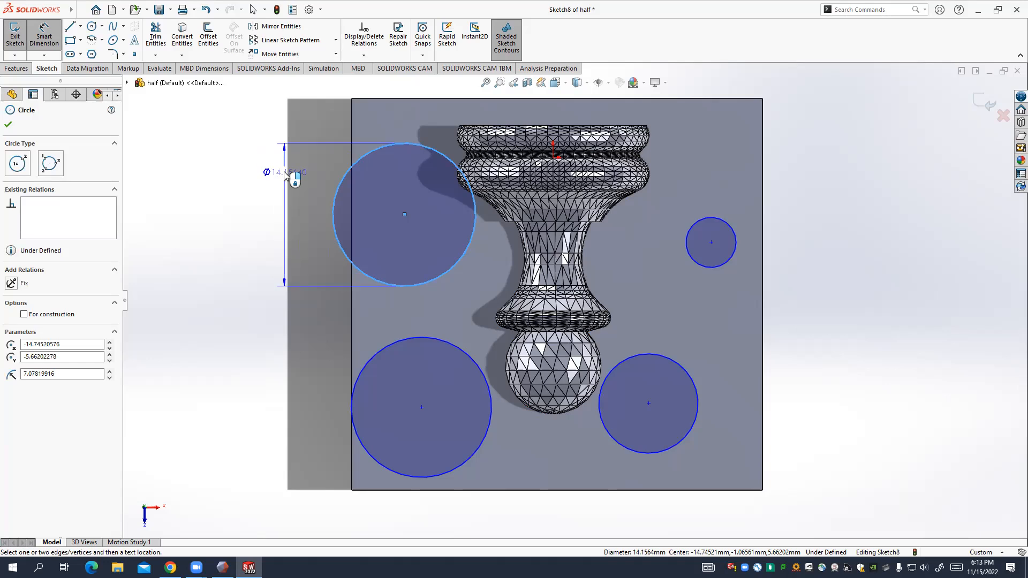
pyautogui.click(289, 179)
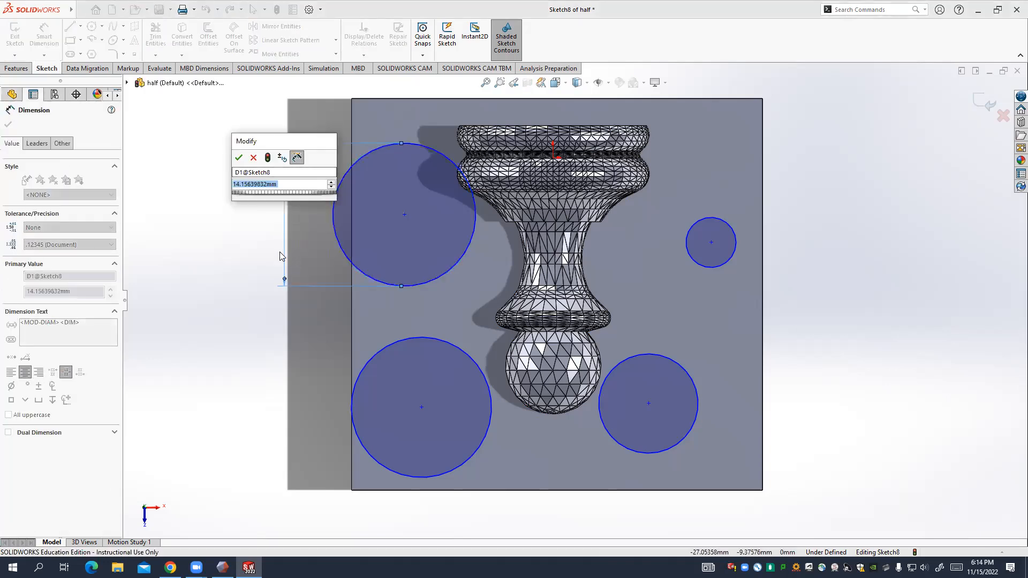
pyautogui.write('4.8')
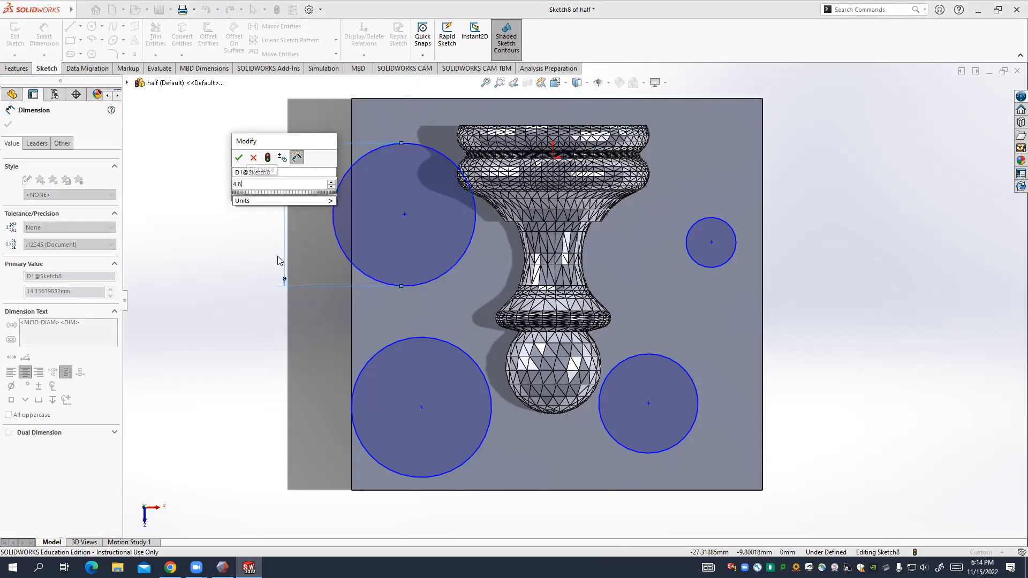
pyautogui.press('Return')
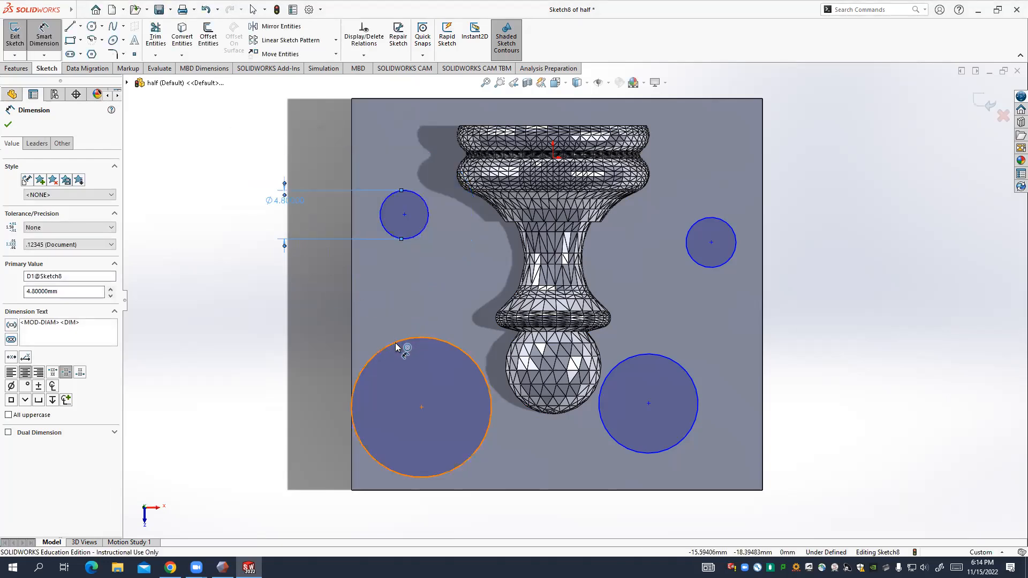
pyautogui.click(405, 339)
pyautogui.click(296, 348)
pyautogui.write('4.8')
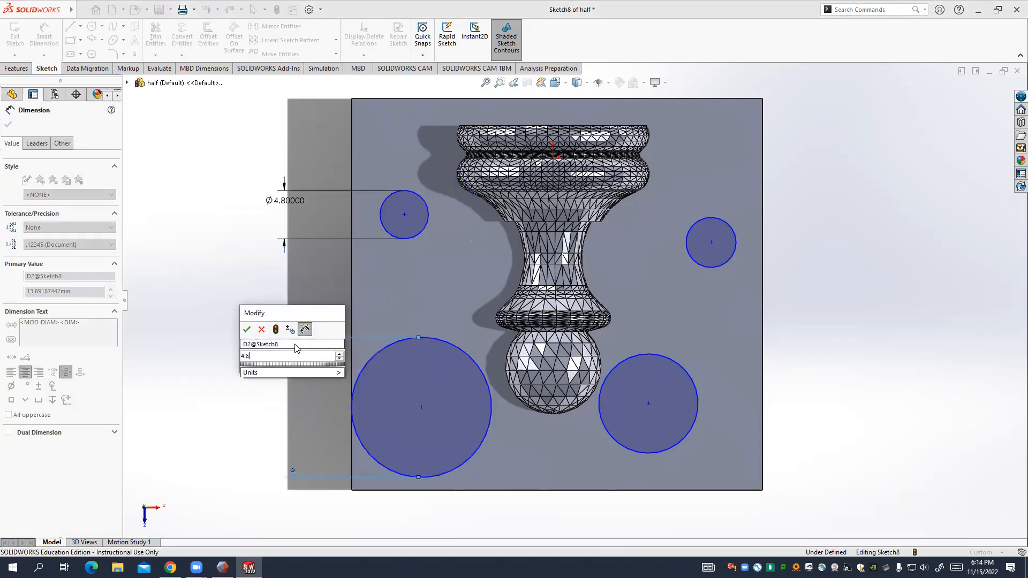
pyautogui.press('Return')
# Set the diameters of the two circles right of the pawn to 5 mm.
pyautogui.click(729, 227)
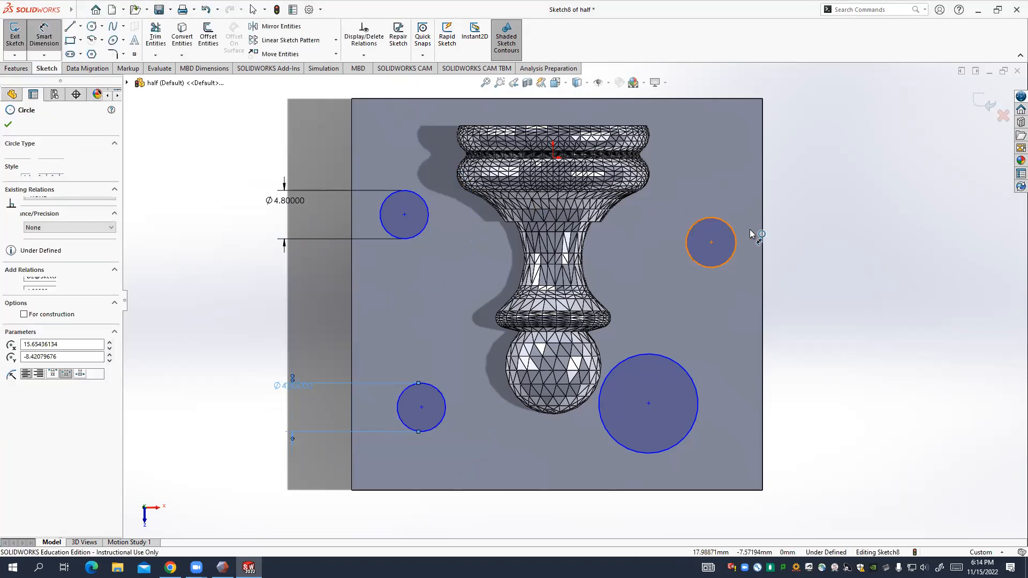
pyautogui.click(798, 225)
pyautogui.write('5')
pyautogui.press('Return')
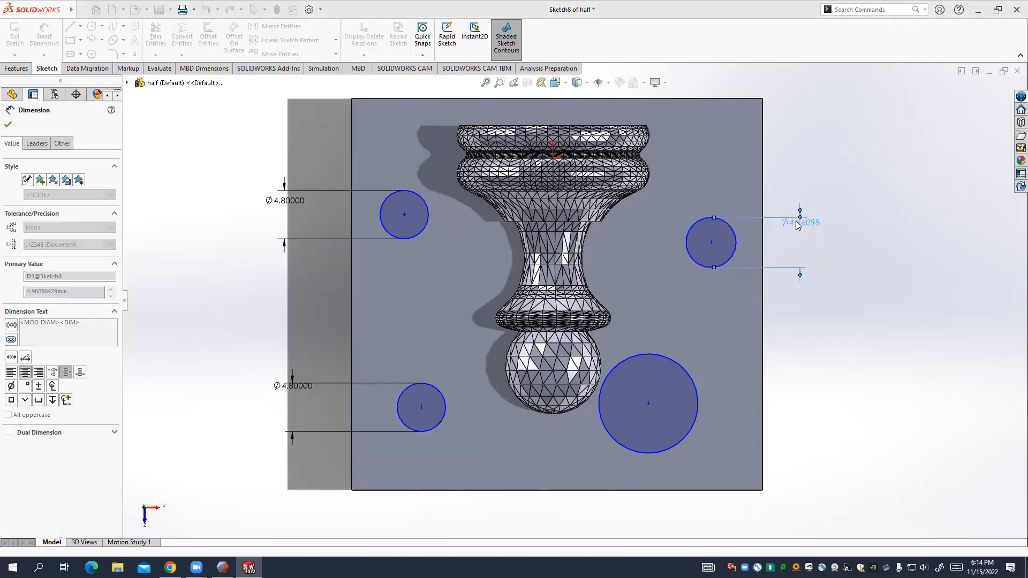
pyautogui.click(698, 384)
pyautogui.click(822, 384)
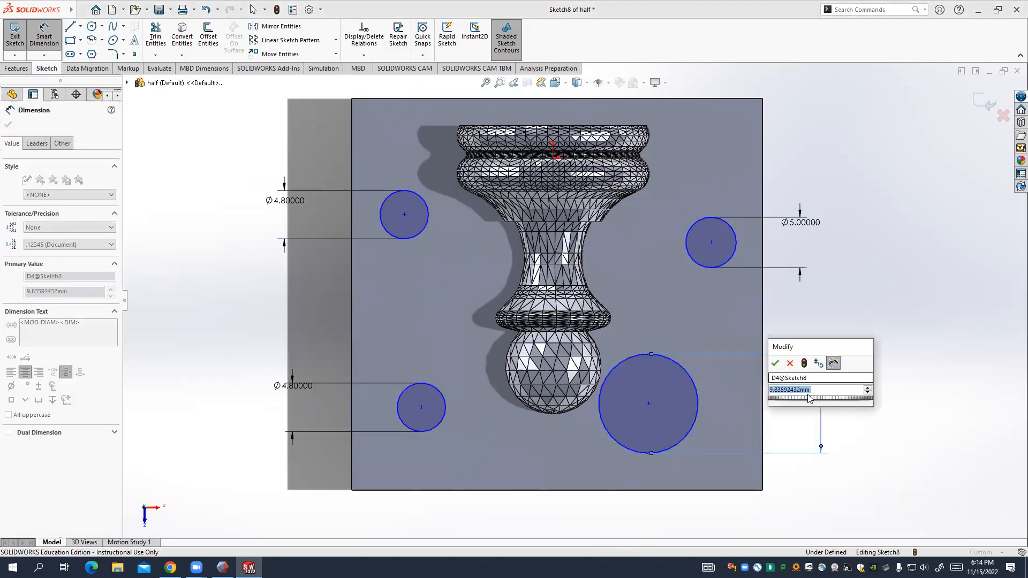
pyautogui.write('5')
pyautogui.press('Return')
pyautogui.press('Escape')
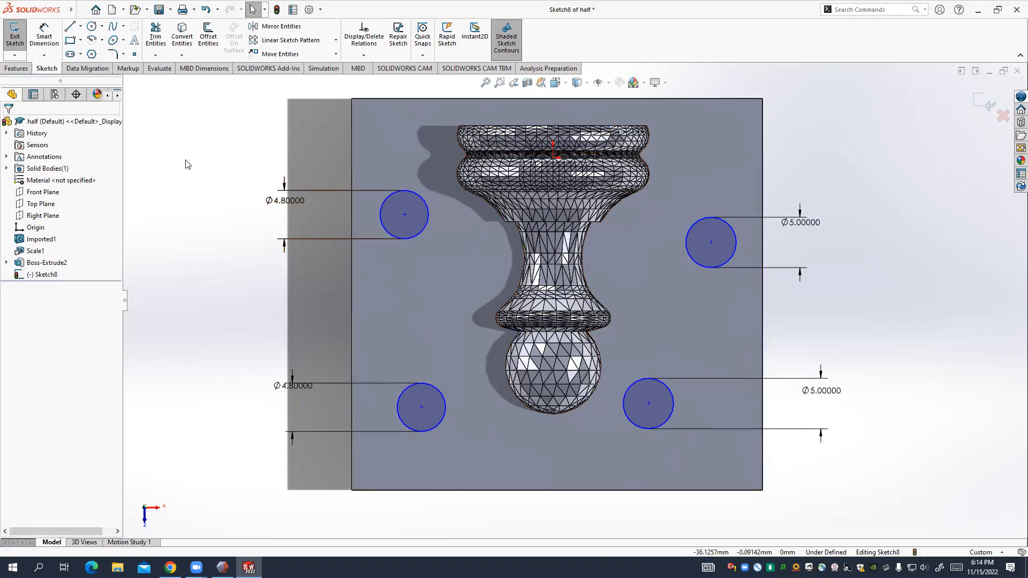
# Draw a construction corner rectangle from the centre of the circle left of the base to the centre of the circle right of the head.
pyautogui.click(70, 41)
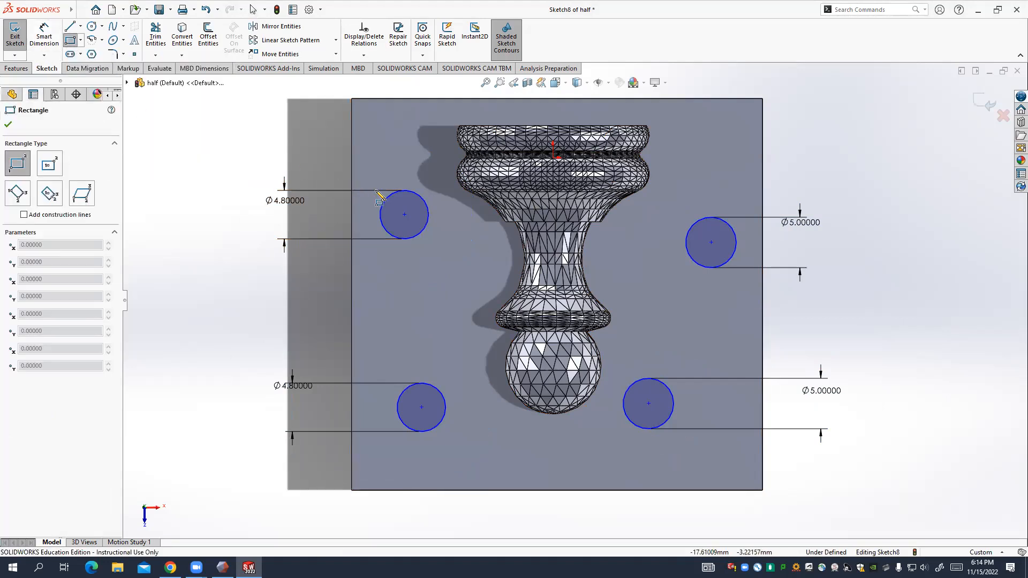
pyautogui.click(405, 215)
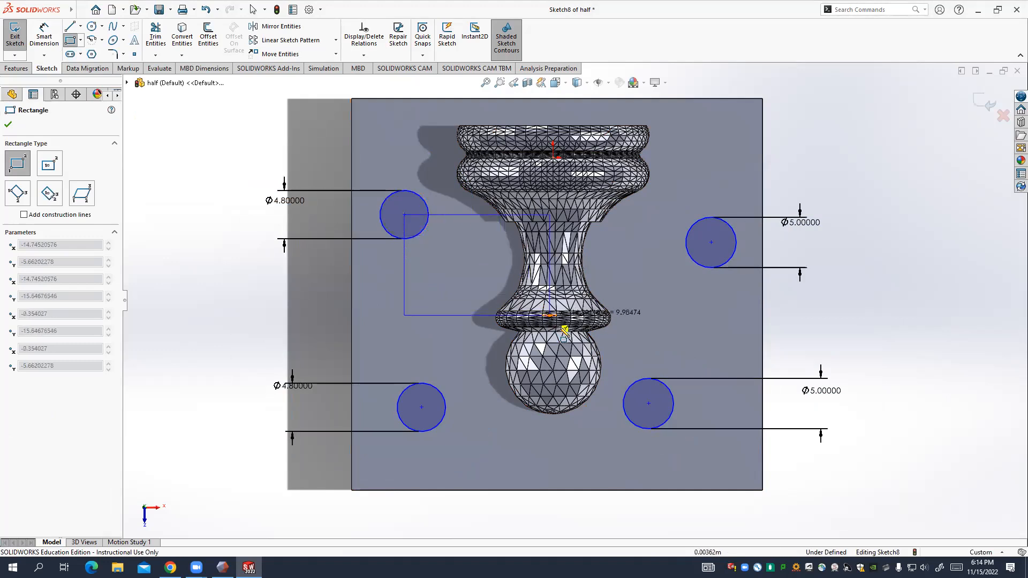
pyautogui.click(648, 403)
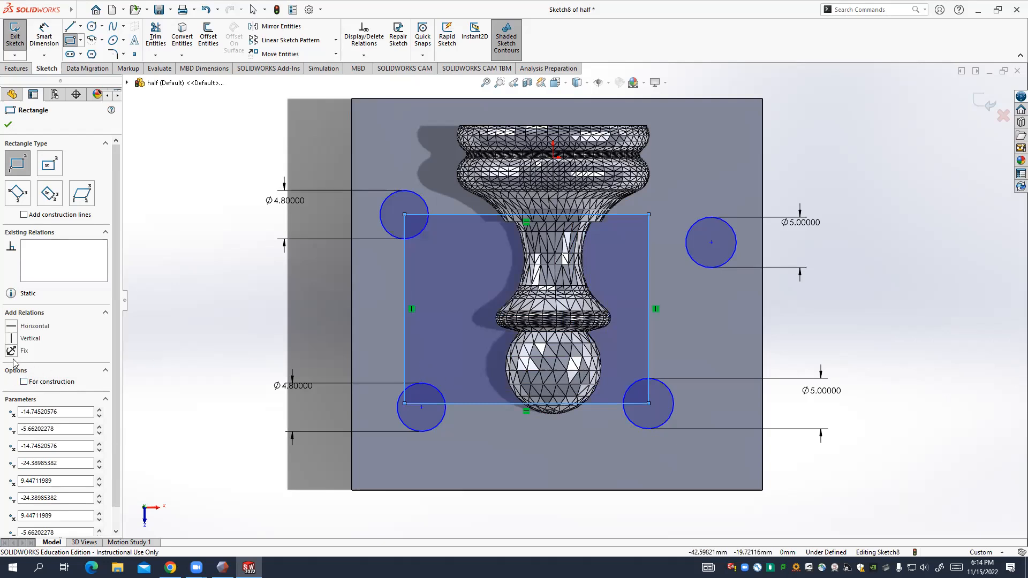
pyautogui.click(26, 382)
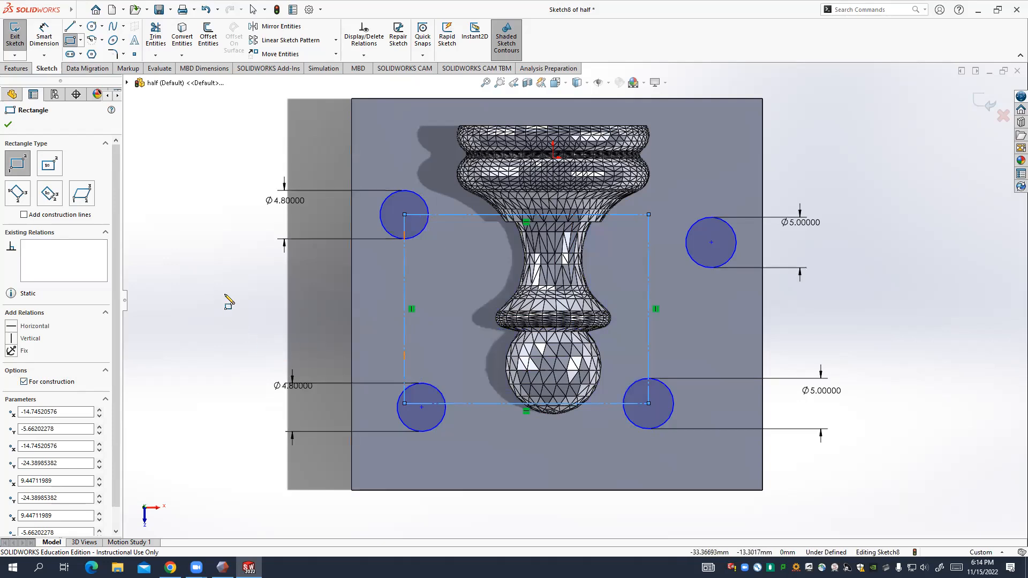
pyautogui.press('Escape')
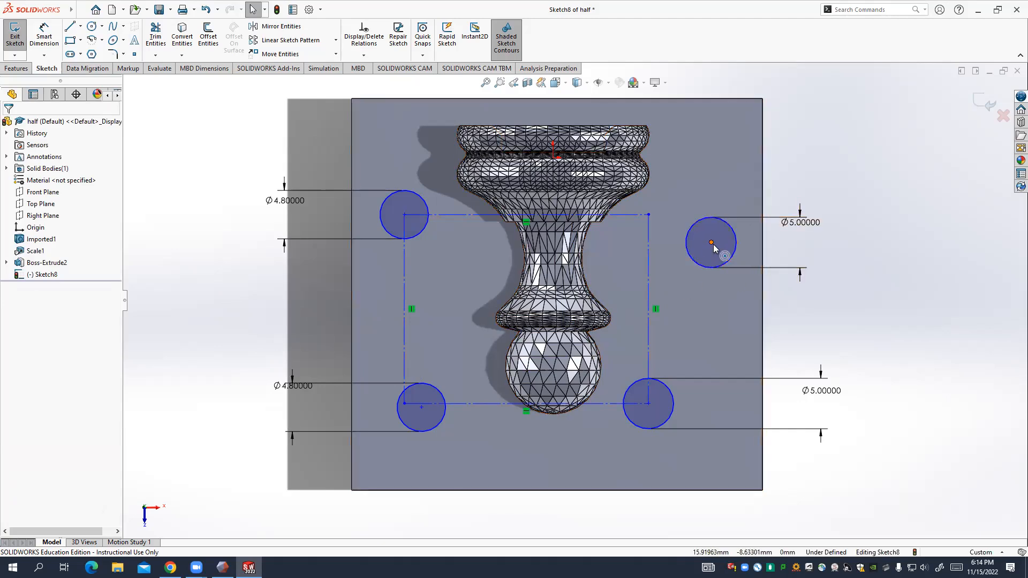
# Move the other two circles onto the rectangle's free corners and stretch the rectangle outward past the pawn's head.
pyautogui.moveTo(712, 243); pyautogui.dragTo(725, 239)
pyautogui.moveTo(654, 216); pyautogui.dragTo(648, 215)
pyautogui.moveTo(421, 408); pyautogui.dragTo(404, 404)
pyautogui.moveTo(657, 407); pyautogui.dragTo(706, 437)
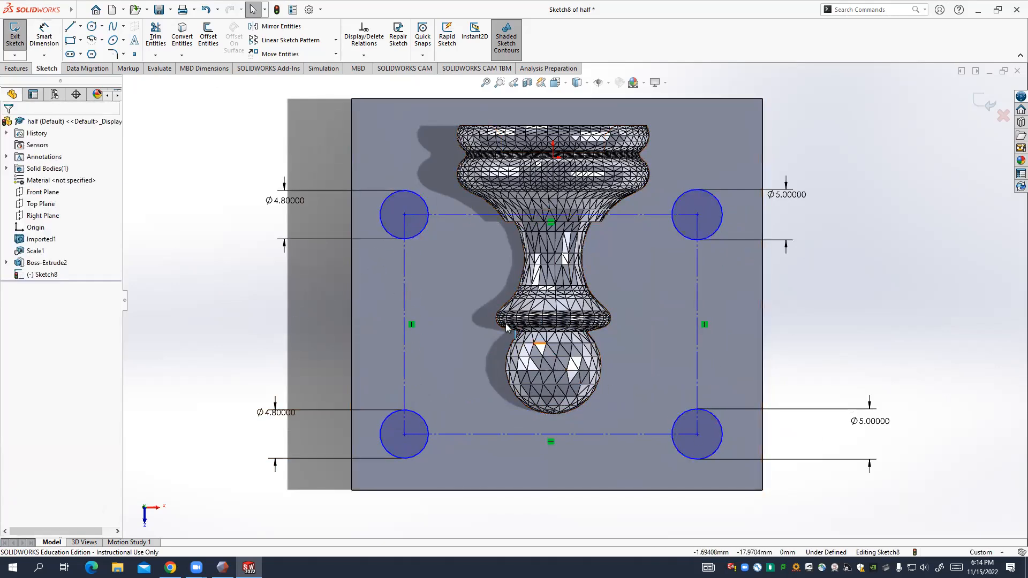
# Reposition the rectangle's base-side corners outward, level with the pawn's base, so the four circles surround the pawn near the block's corners.
pyautogui.moveTo(405, 224); pyautogui.dragTo(405, 242)
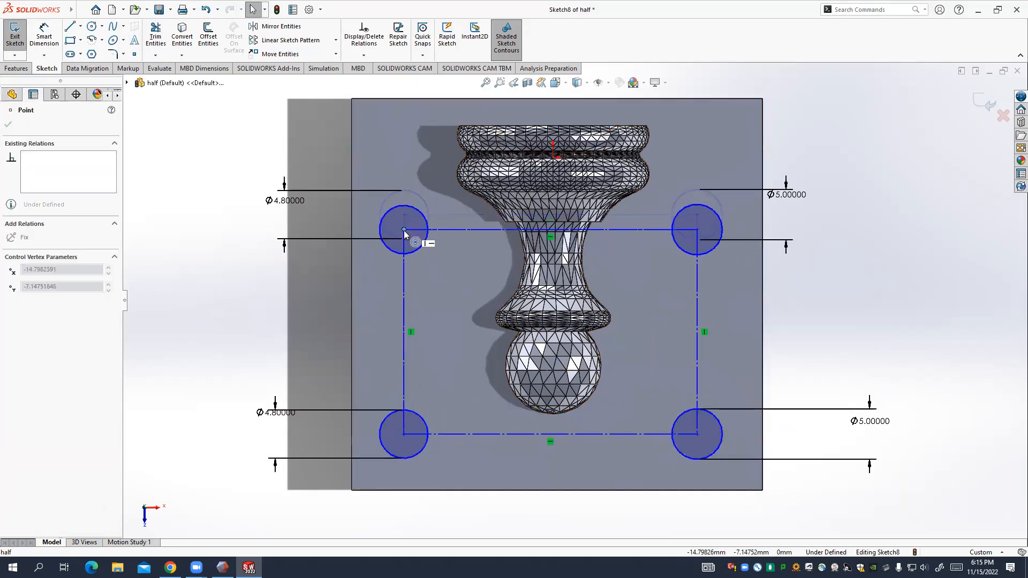
pyautogui.click(249, 307)
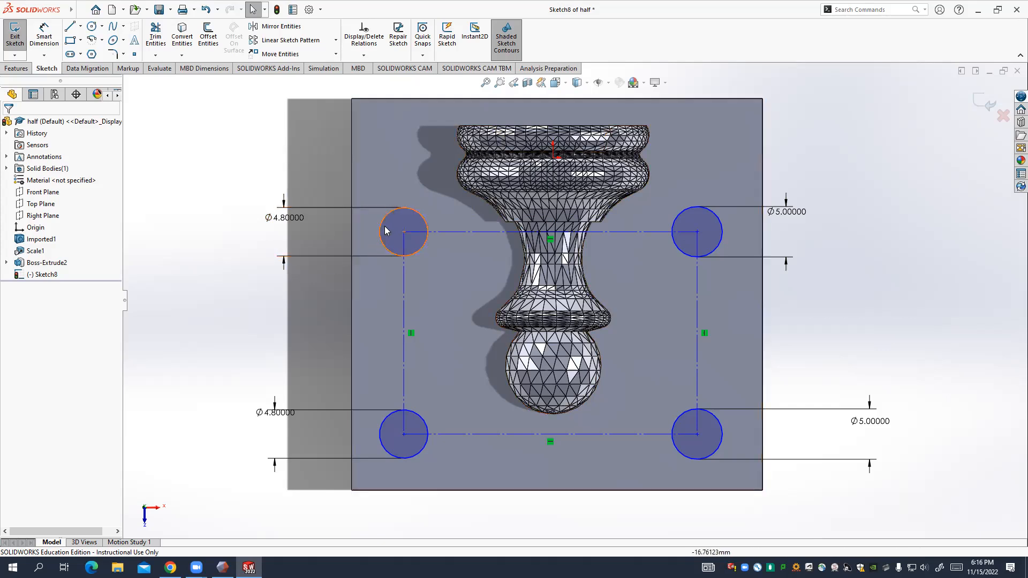
pyautogui.moveTo(399, 236); pyautogui.dragTo(413, 170)
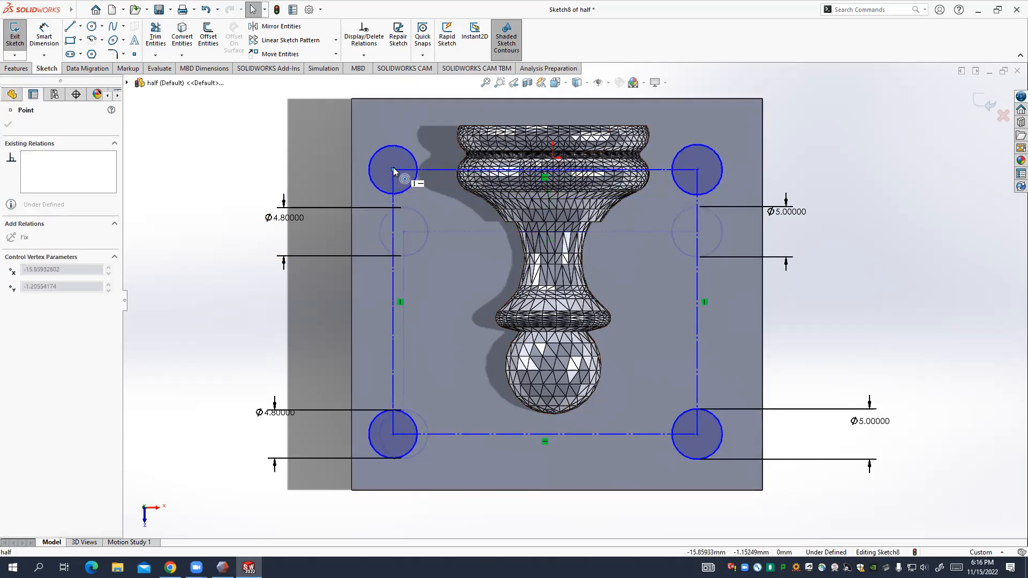
pyautogui.moveTo(697, 165); pyautogui.dragTo(715, 159)
pyautogui.click(859, 226)
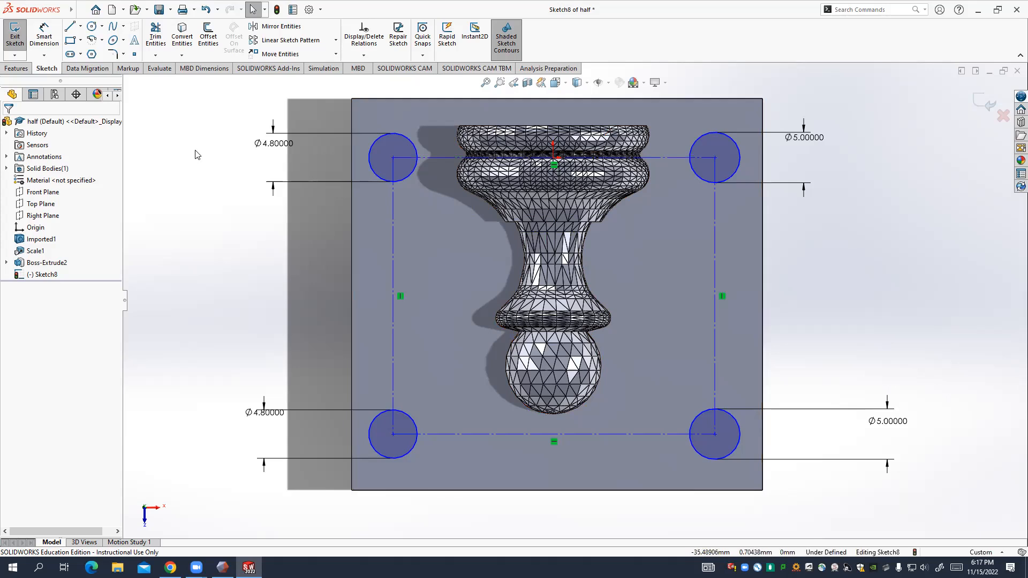
# Start a boss extrusion of the circle sketch and activate the selection of individual contours.
pyautogui.click(16, 68)
pyautogui.click(20, 33)
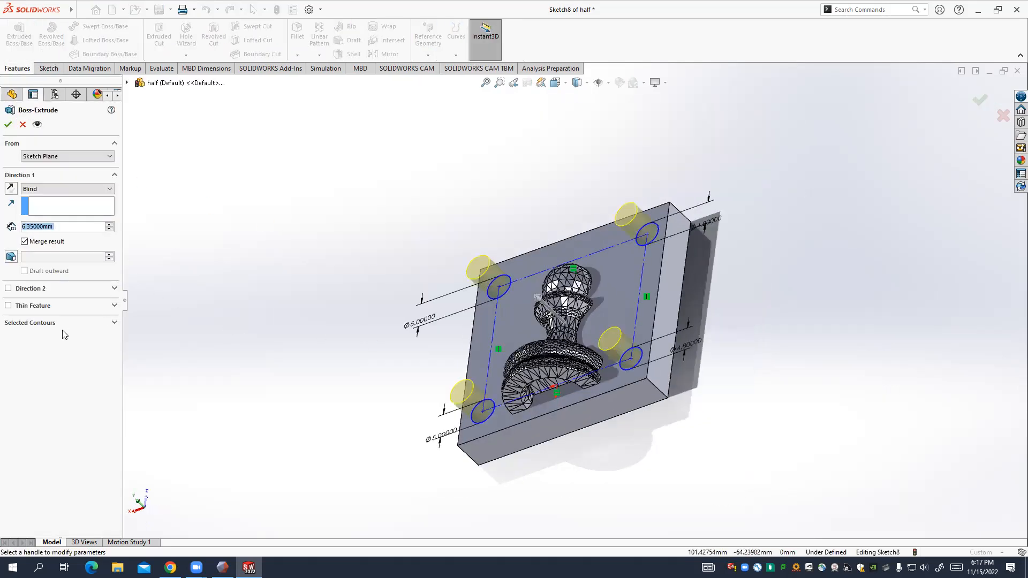
pyautogui.click(41, 323)
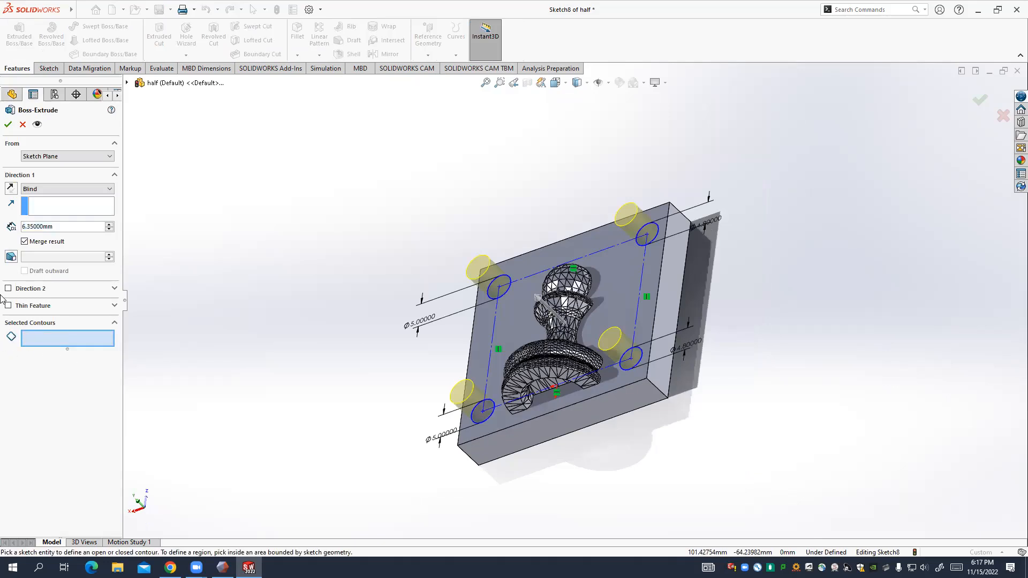
pyautogui.click(503, 280)
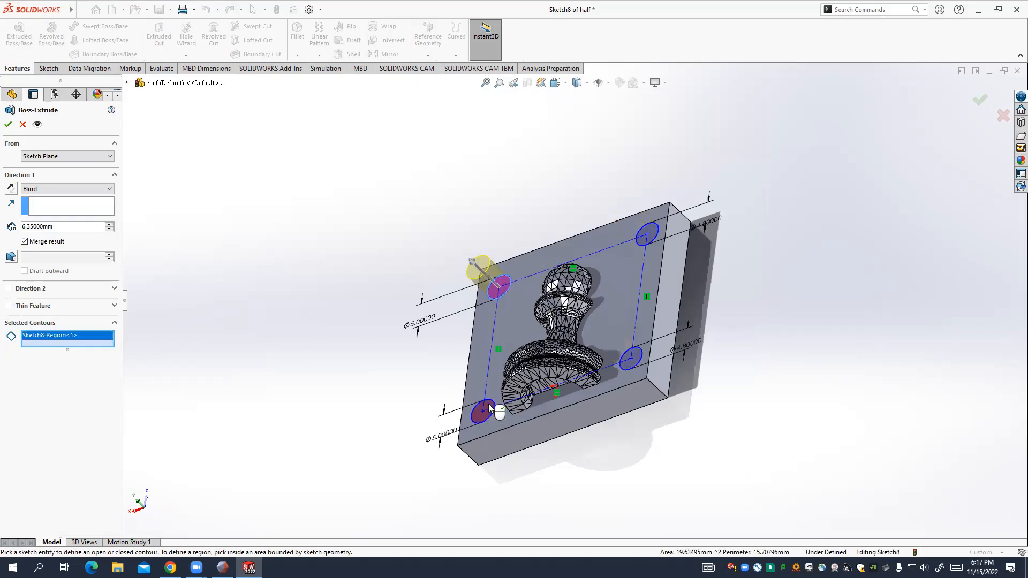
pyautogui.click(486, 406)
pyautogui.click(89, 336)
pyautogui.press('Delete')
pyautogui.click(58, 336)
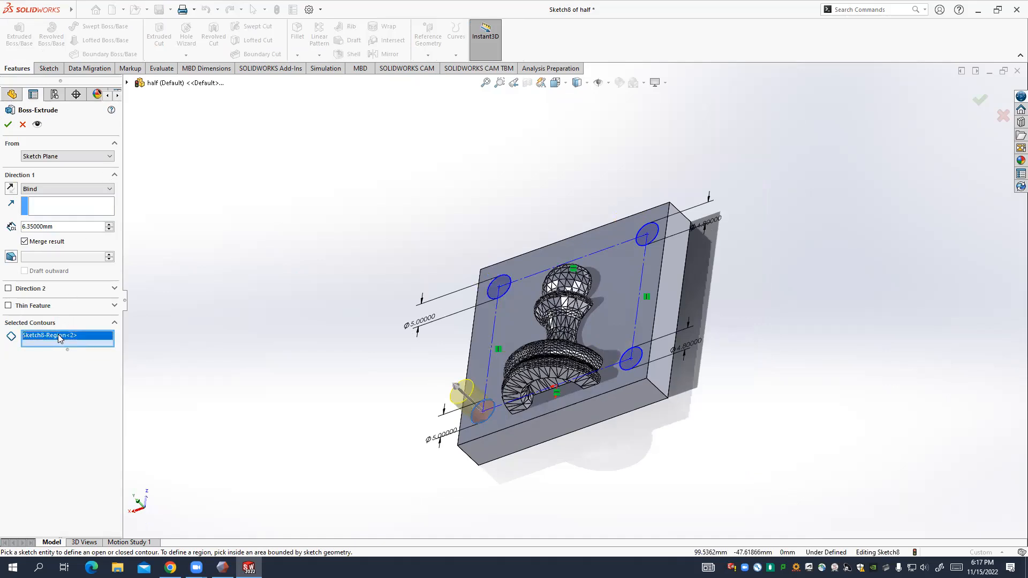
pyautogui.press('Delete')
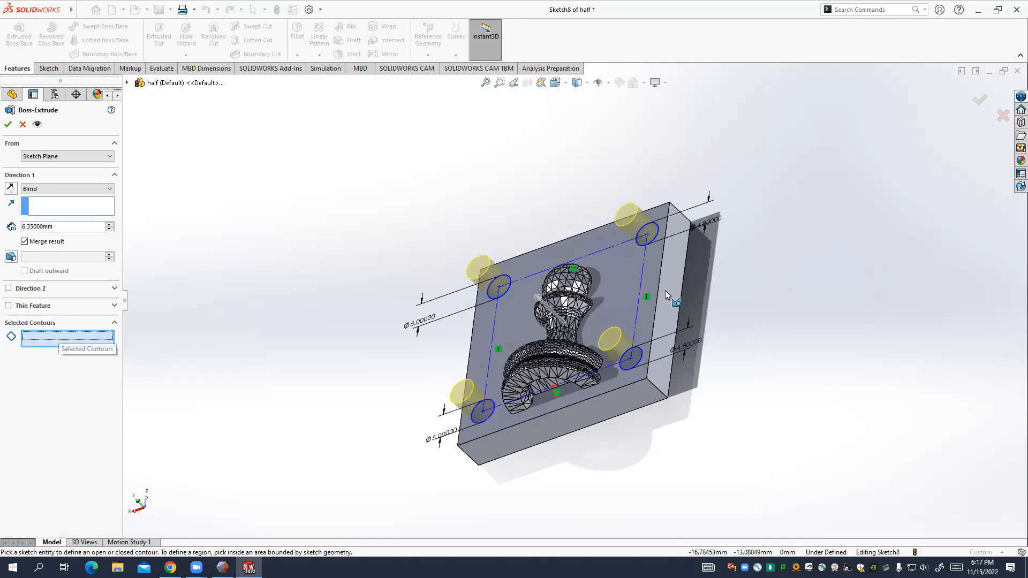
# Extrude only the two 4.8 mm circles 3.81 mm out of the block's face as pegs, merged with the block.
pyautogui.click(650, 229)
pyautogui.click(634, 353)
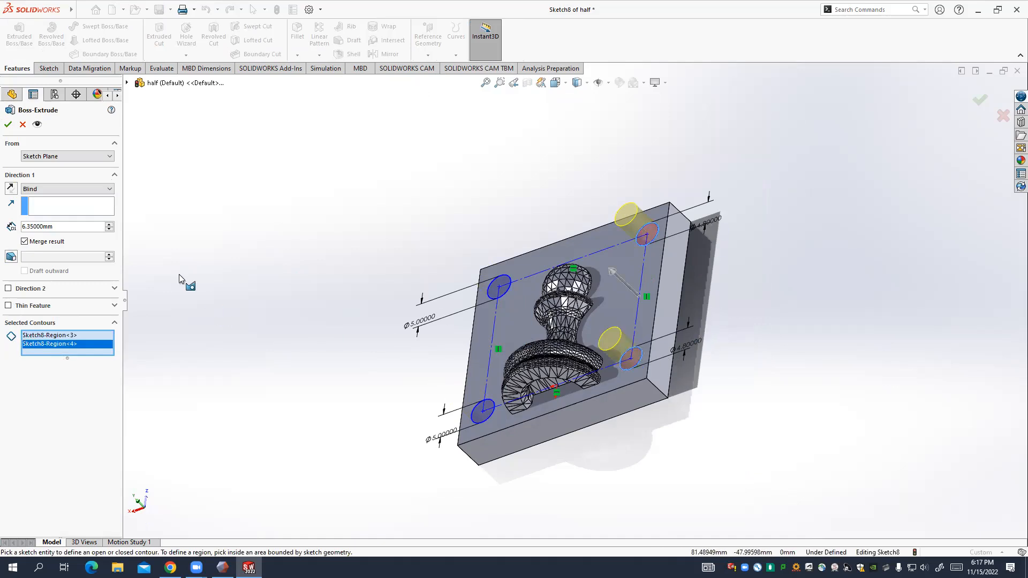
pyautogui.doubleClick(75, 227)
pyautogui.write('3.81')
pyautogui.press('Return')
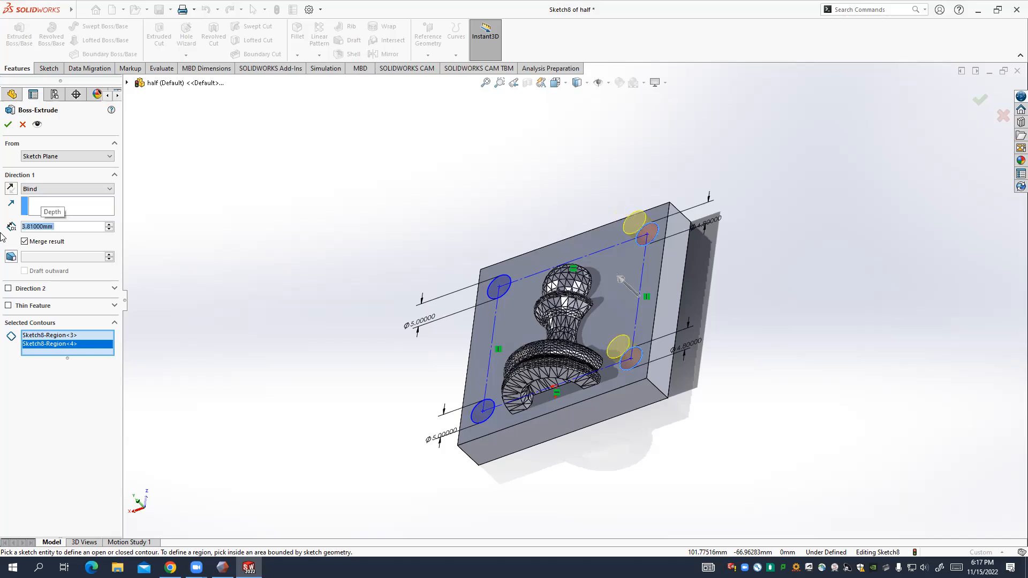
pyautogui.click(9, 124)
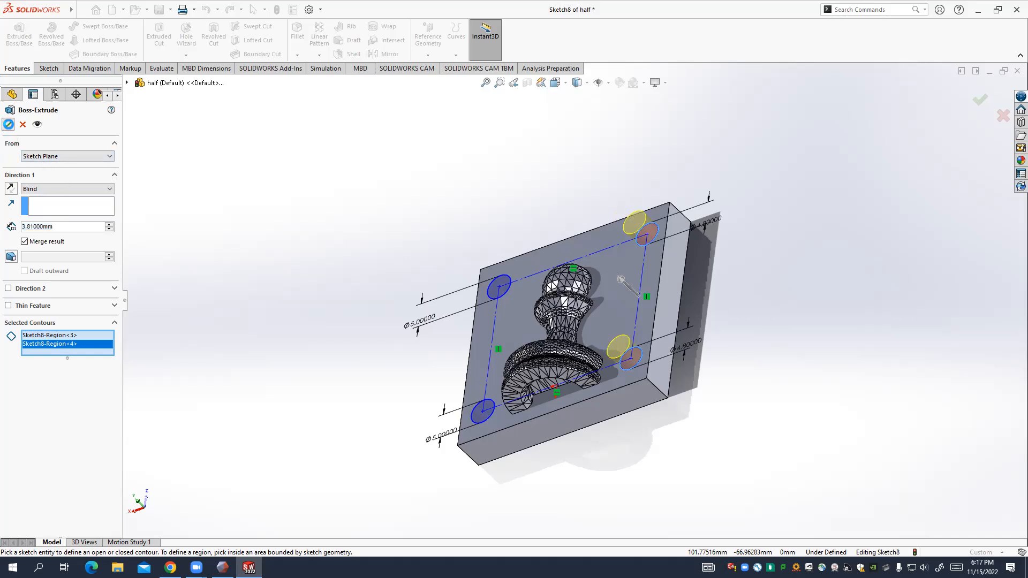
pyautogui.moveTo(348, 225); pyautogui.dragTo(366, 235, button='right')
pyautogui.moveTo(365, 234); pyautogui.dragTo(388, 238, button='middle')
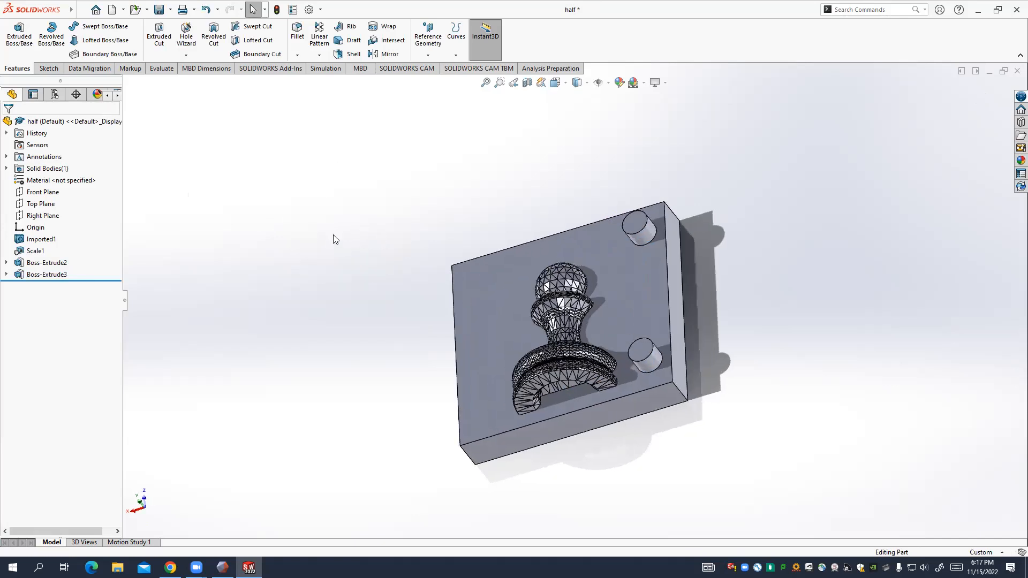
# Show the circle sketch used by the peg extrusion in the model view.
pyautogui.click(6, 275)
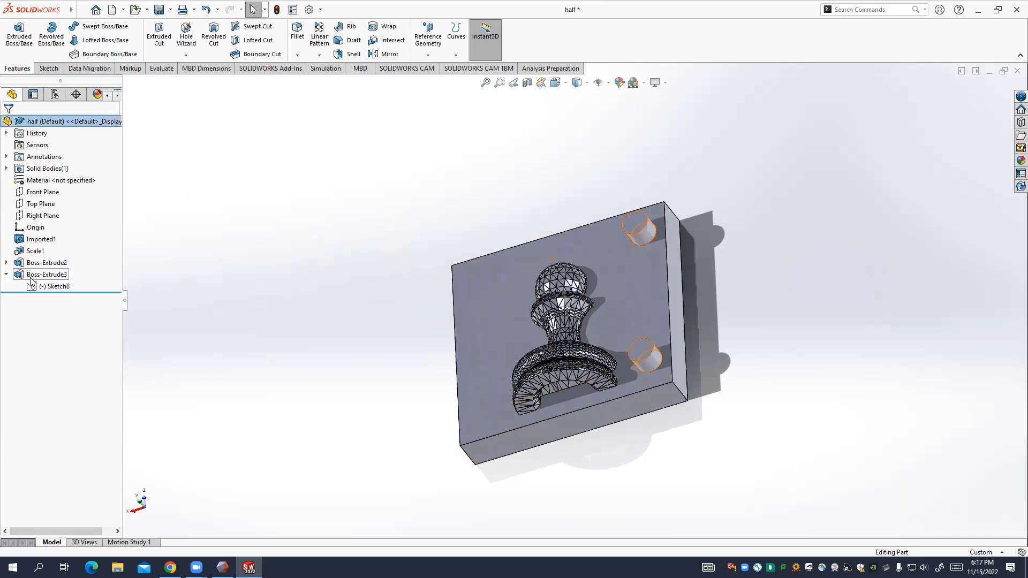
pyautogui.rightClick(42, 289)
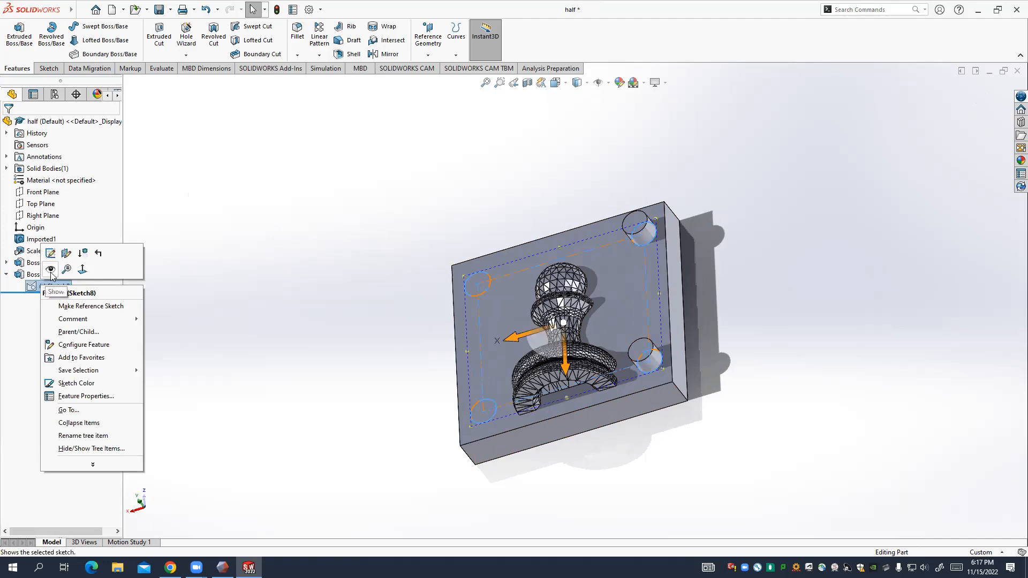
pyautogui.click(51, 270)
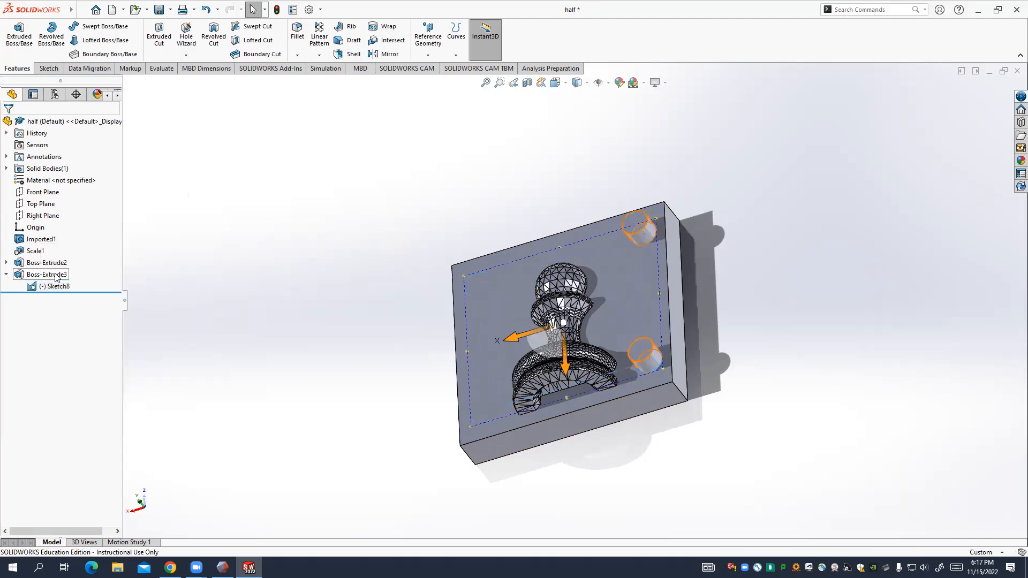
# Cut the two 5 mm circles 0.15 in (3.81 mm) deep into the block's face as peg holes.
pyautogui.click(488, 288)
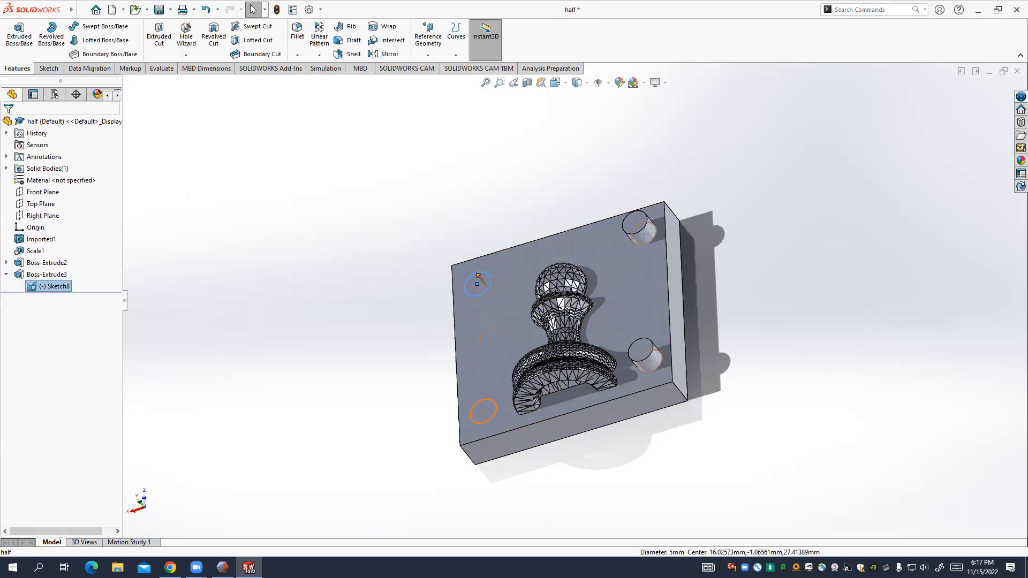
pyautogui.click(489, 289)
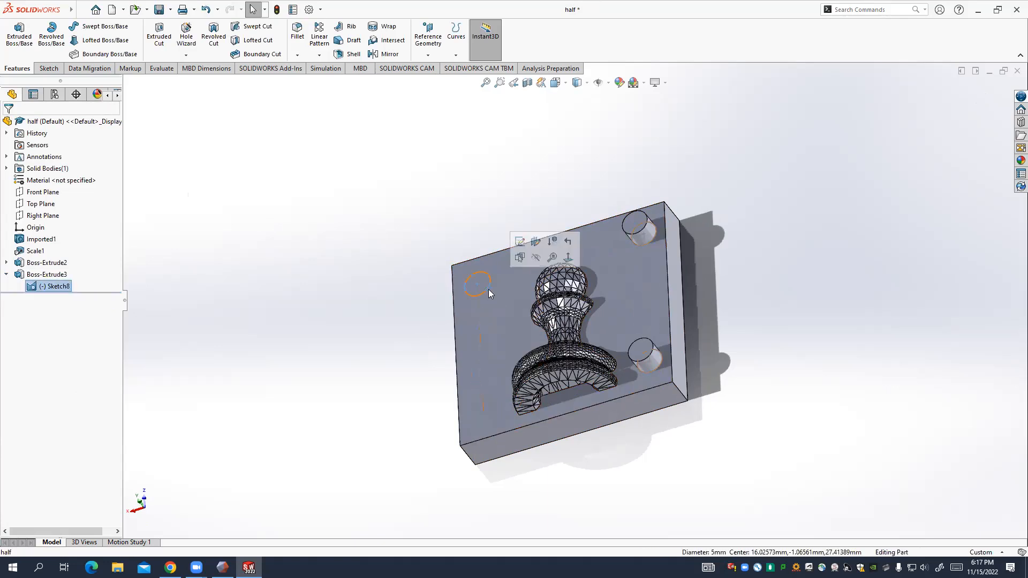
pyautogui.click(160, 35)
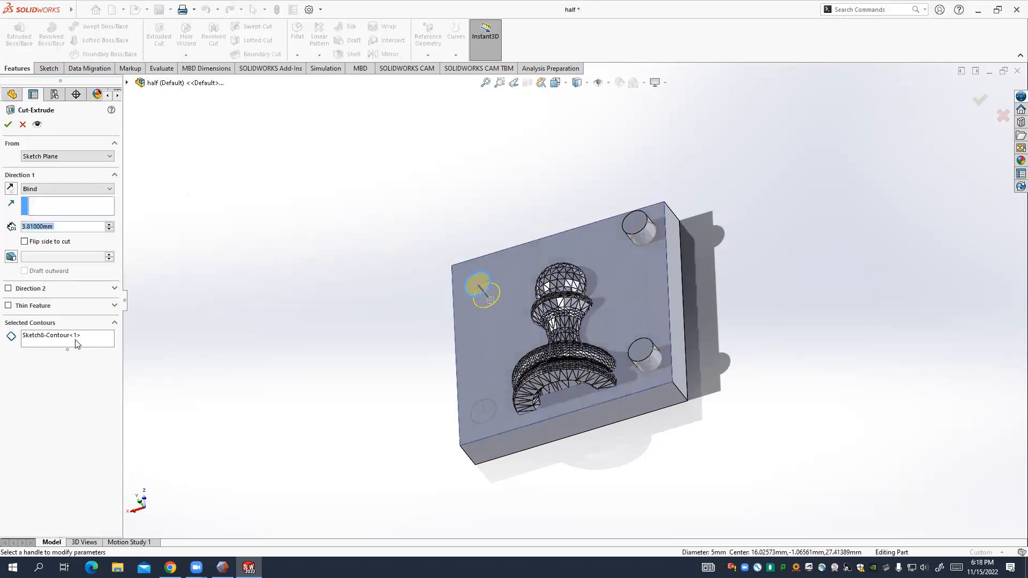
pyautogui.click(487, 405)
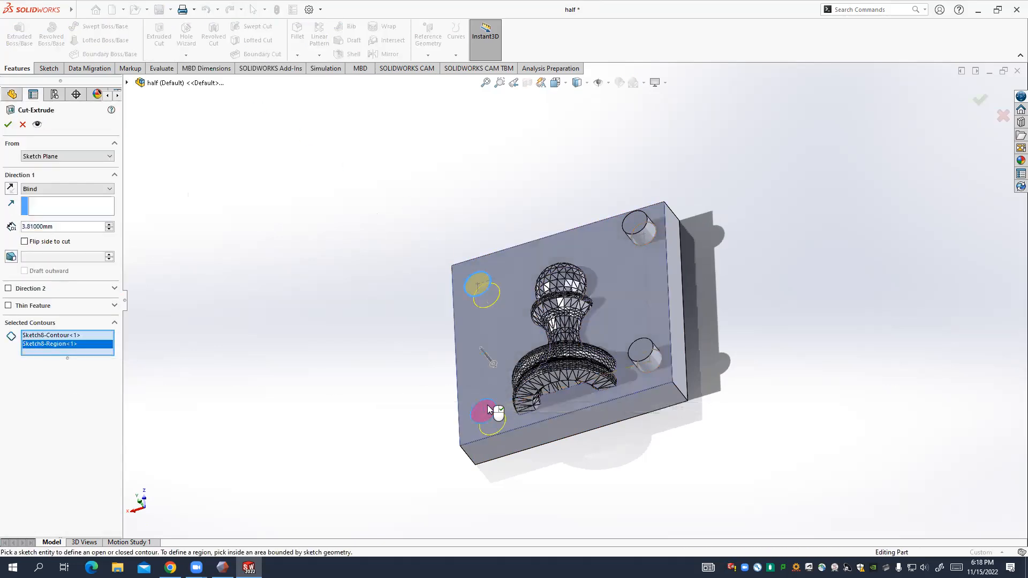
pyautogui.click(62, 226)
pyautogui.press('BackSpace')
pyautogui.write('.15in')
pyautogui.press('Return')
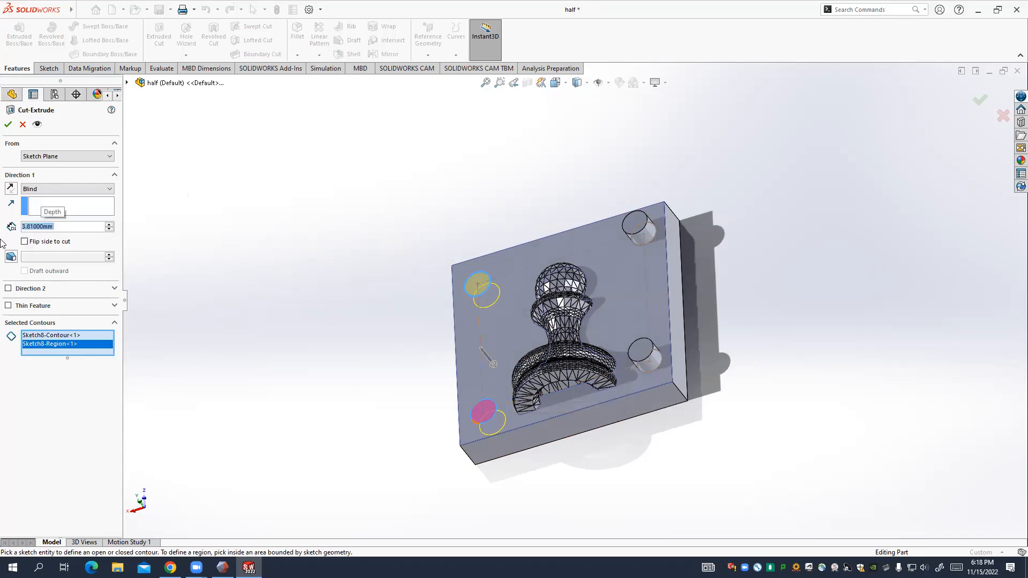
pyautogui.click(8, 124)
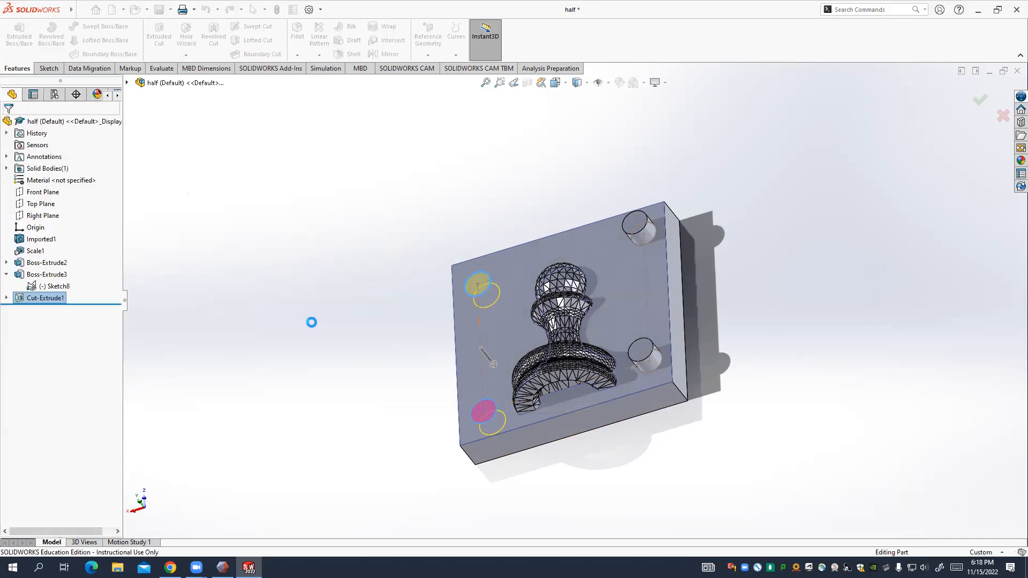
pyautogui.moveTo(348, 309); pyautogui.dragTo(488, 270, button='middle')
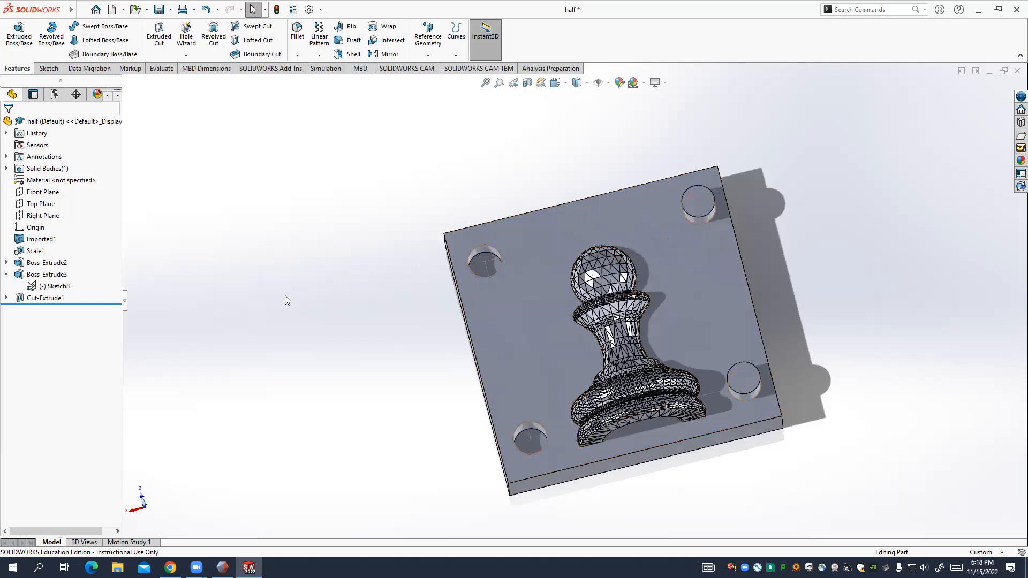
pyautogui.moveTo(508, 310); pyautogui.dragTo(488, 295, button='middle')
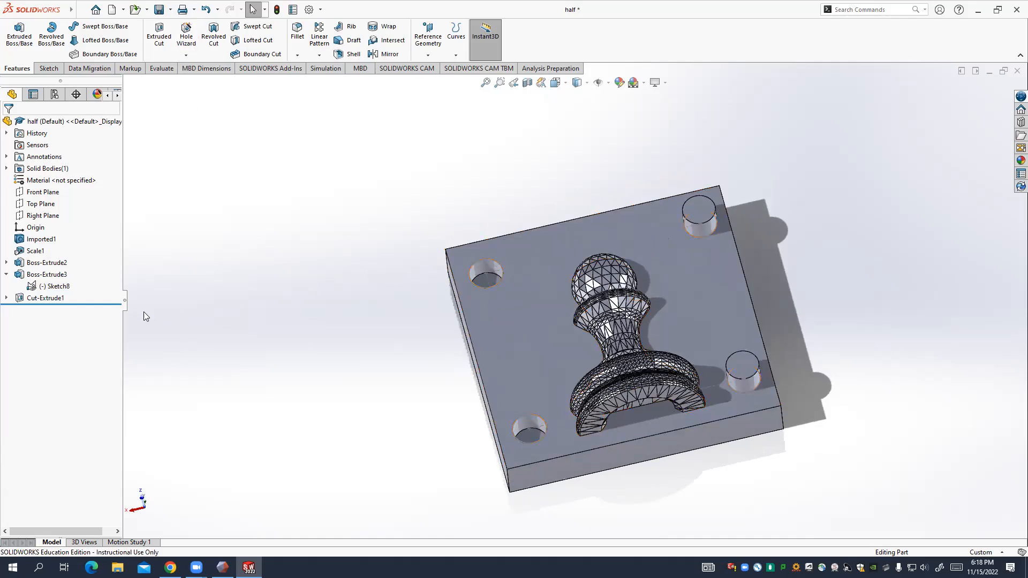
# Delete the hole cut and the peg extrusion from the block, keeping their circle sketch.
pyautogui.moveTo(64, 299); pyautogui.dragTo(55, 276)
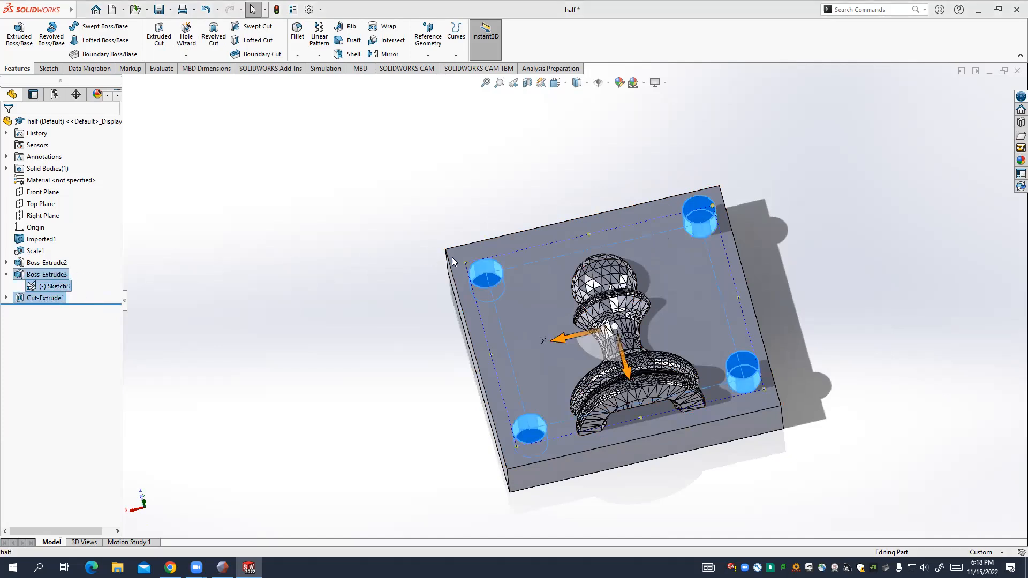
pyautogui.press('Delete')
pyautogui.click(580, 283)
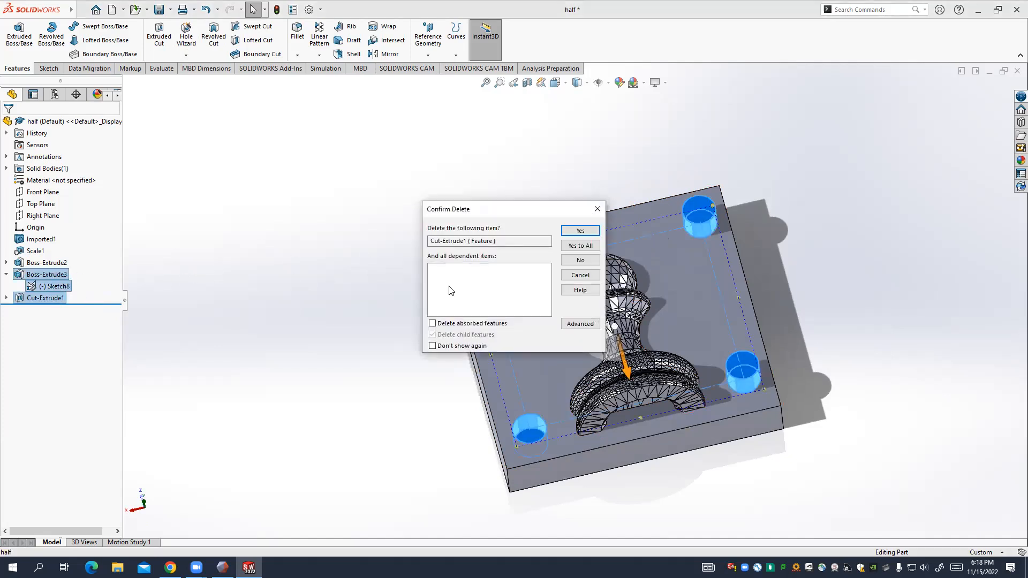
pyautogui.click(581, 230)
pyautogui.click(581, 230)
# Extrude only the two 4.8 mm circles 0.15 in (3.81 mm) out of the block's face as pegs, merged with the block.
pyautogui.click(43, 274)
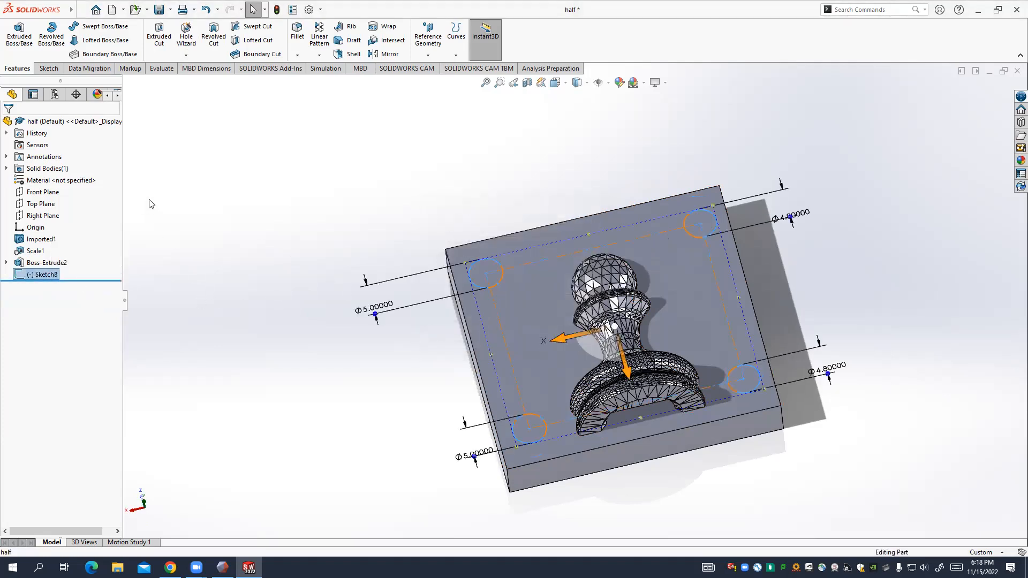
pyautogui.click(21, 45)
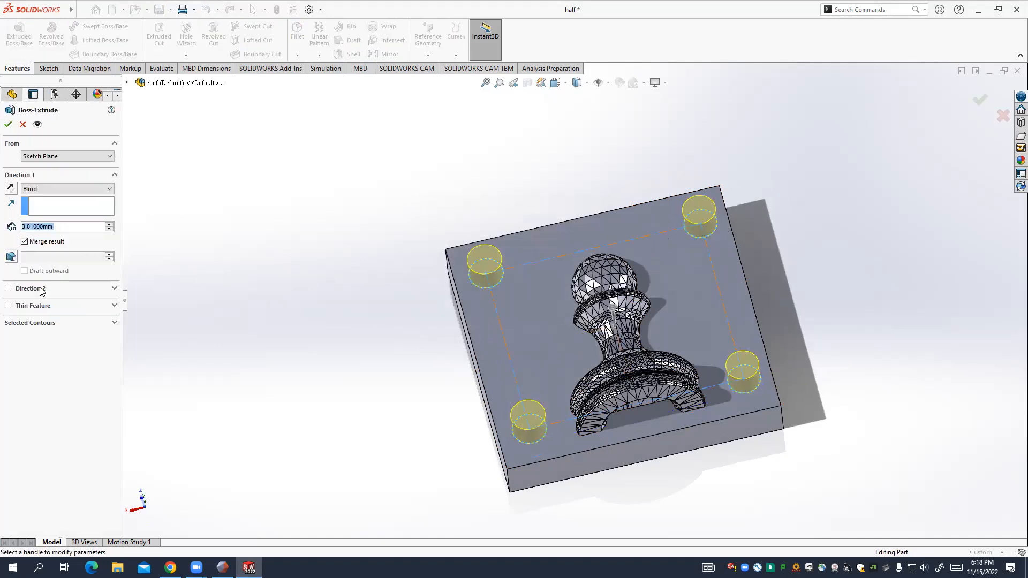
pyautogui.click(27, 323)
pyautogui.click(33, 336)
pyautogui.press('Delete')
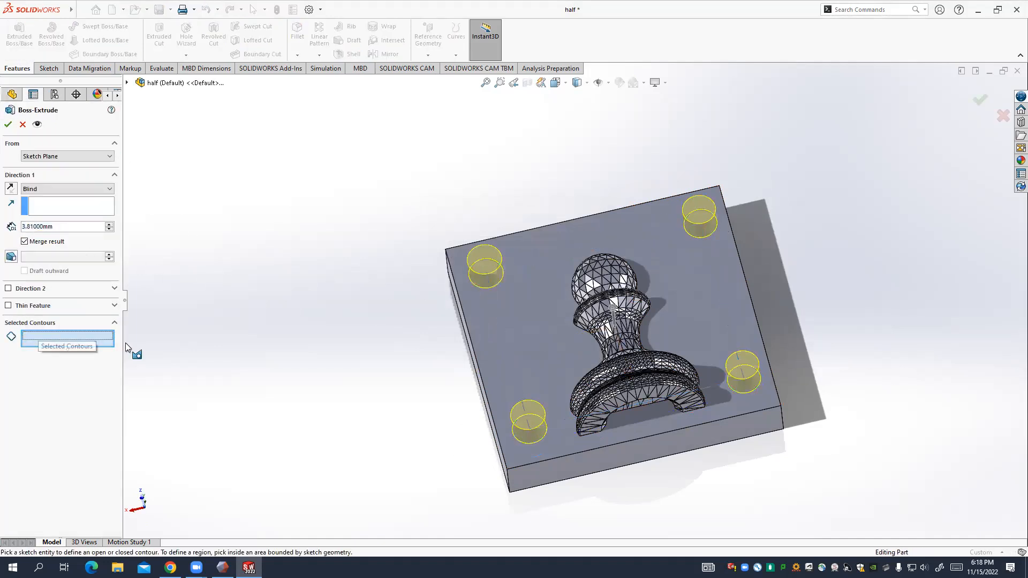
pyautogui.click(709, 226)
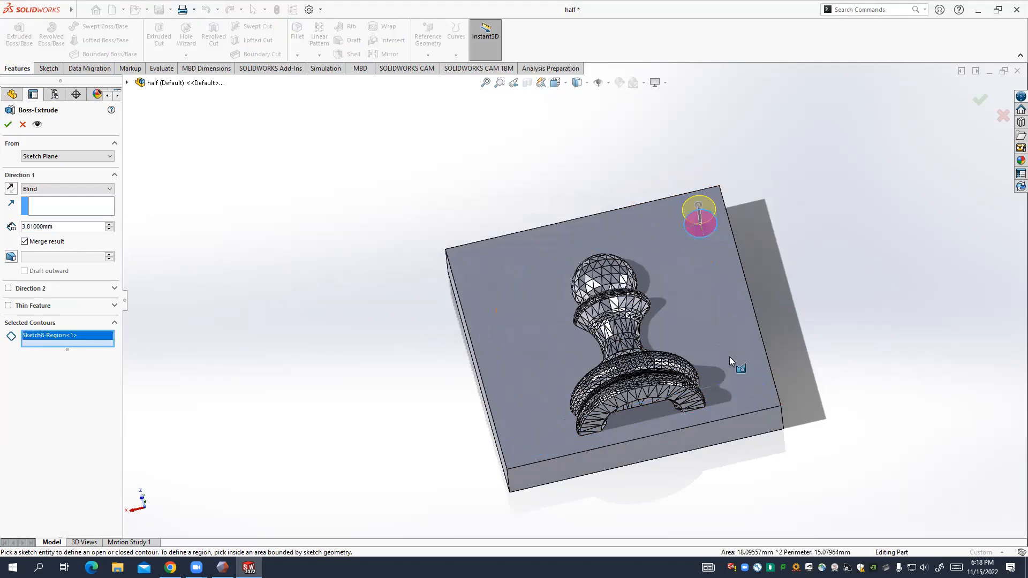
pyautogui.click(747, 385)
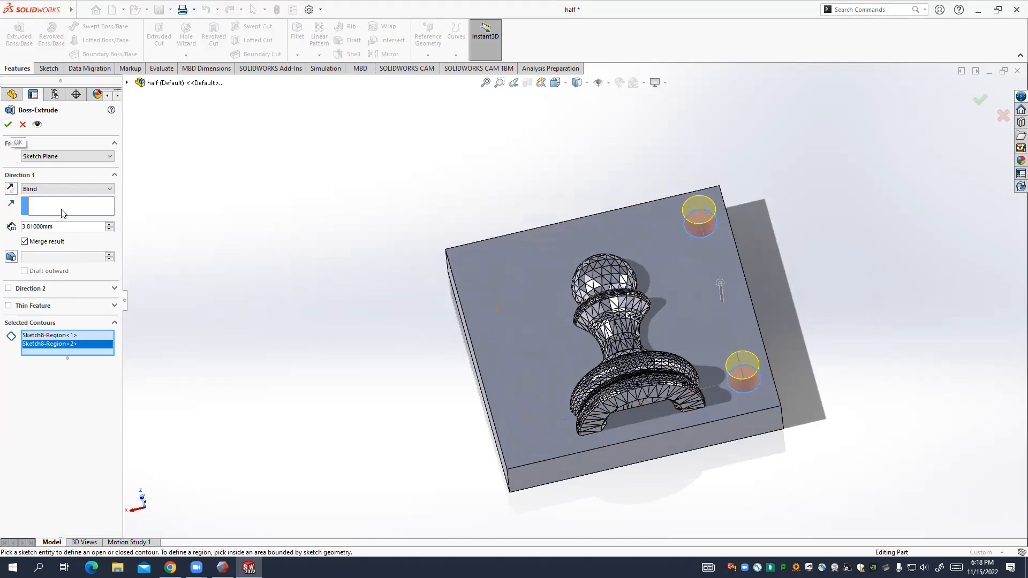
pyautogui.moveTo(79, 226); pyautogui.dragTo(3, 224)
pyautogui.press('BackSpace')
pyautogui.write('.15in')
pyautogui.press('Return')
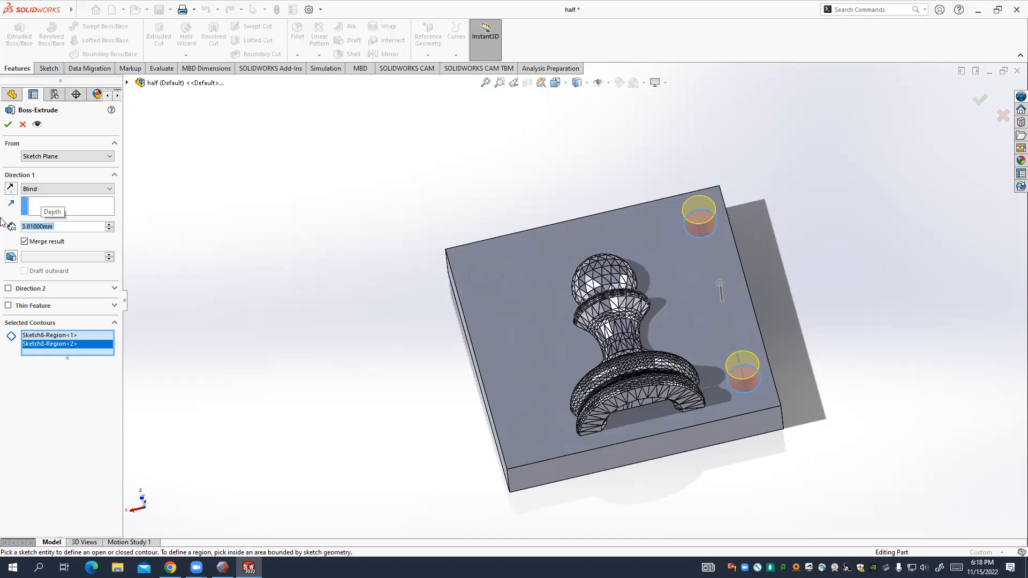
pyautogui.click(8, 124)
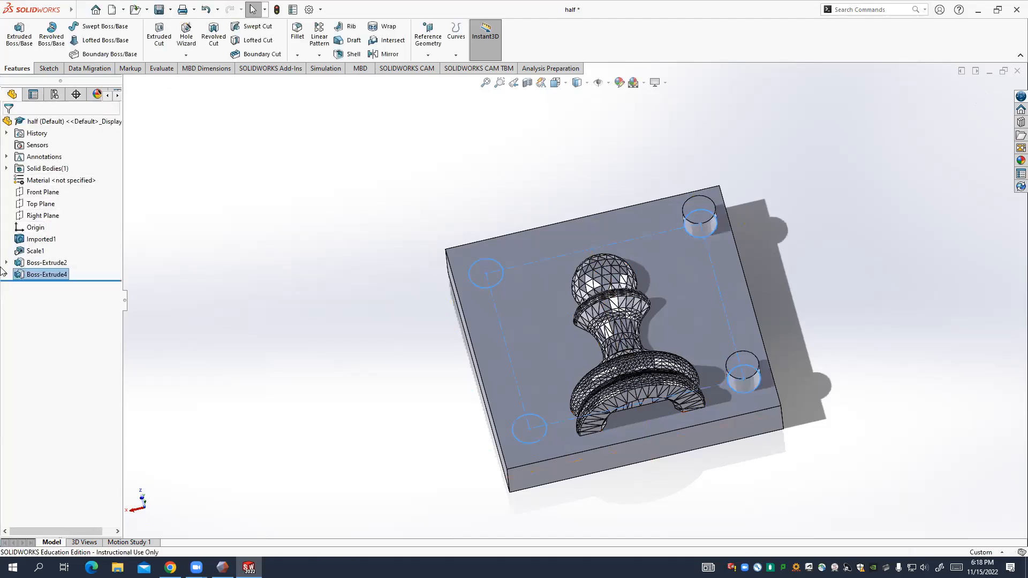
# Show the circle sketch contained in the new peg extrusion.
pyautogui.click(6, 275)
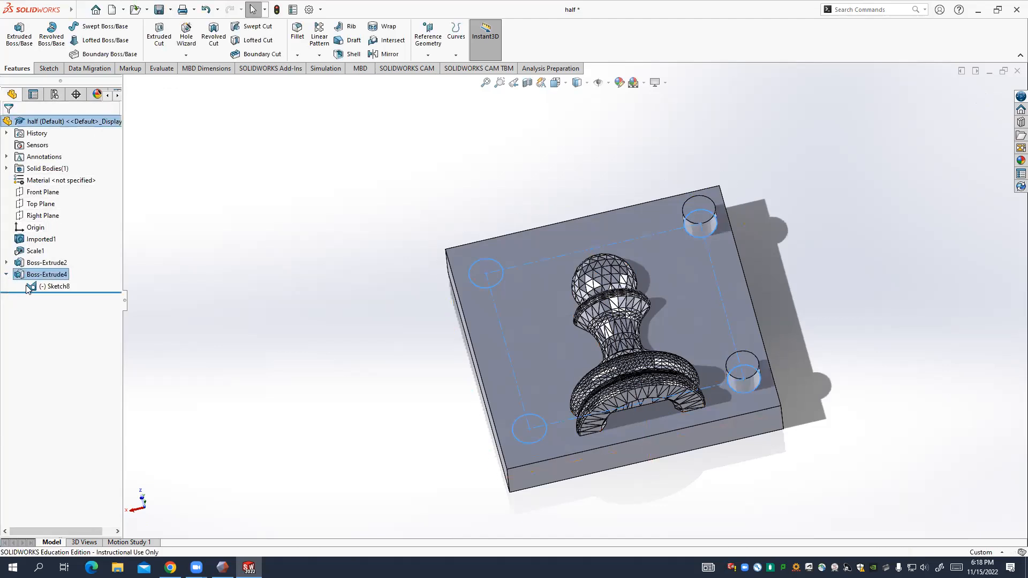
pyautogui.rightClick(43, 286)
pyautogui.click(44, 271)
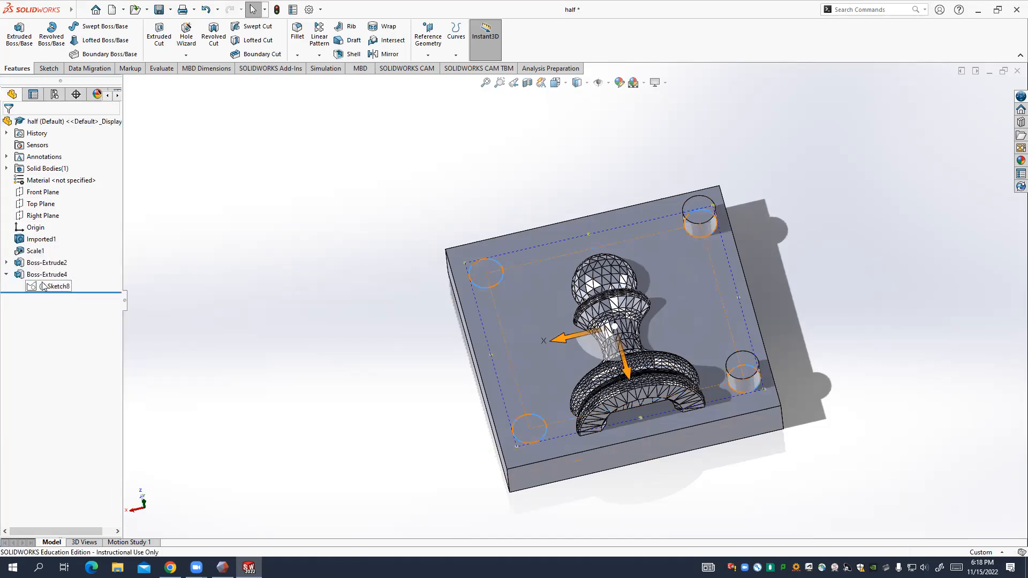
pyautogui.rightClick(52, 286)
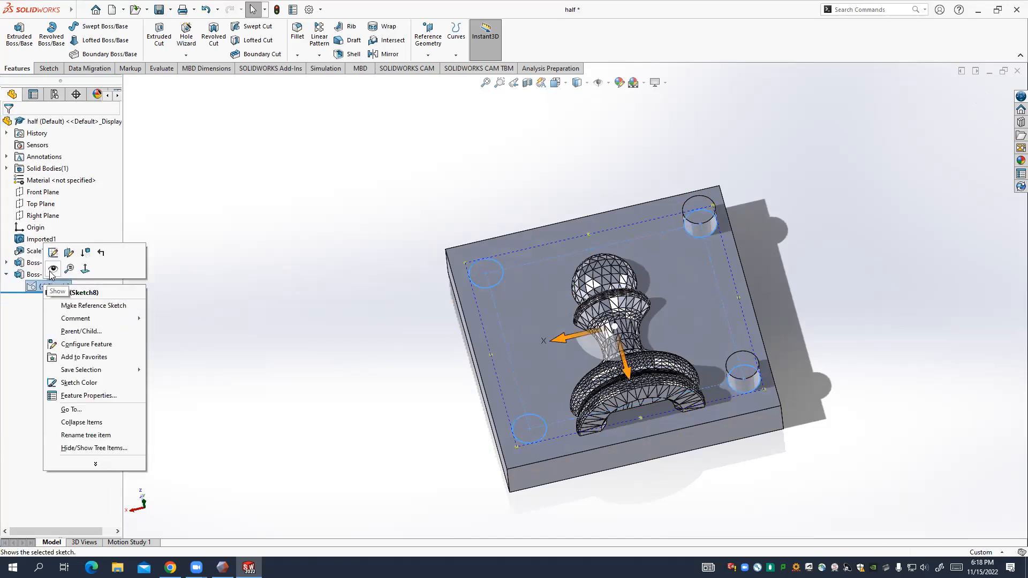
pyautogui.click(52, 270)
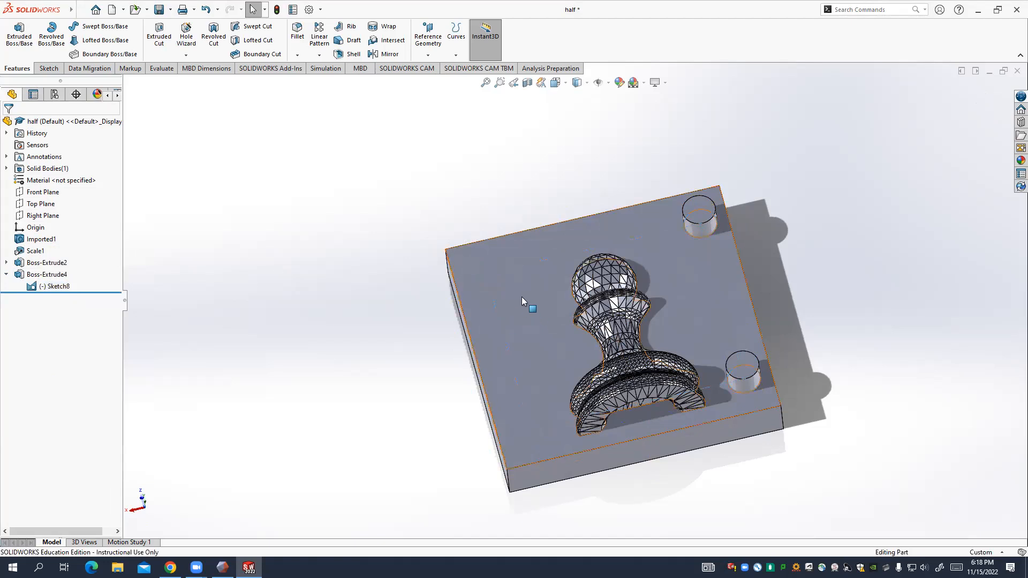
# Cut both 5 mm circle contours 3.81 mm deep into the block's face.
pyautogui.scroll(-3, 506, 287)
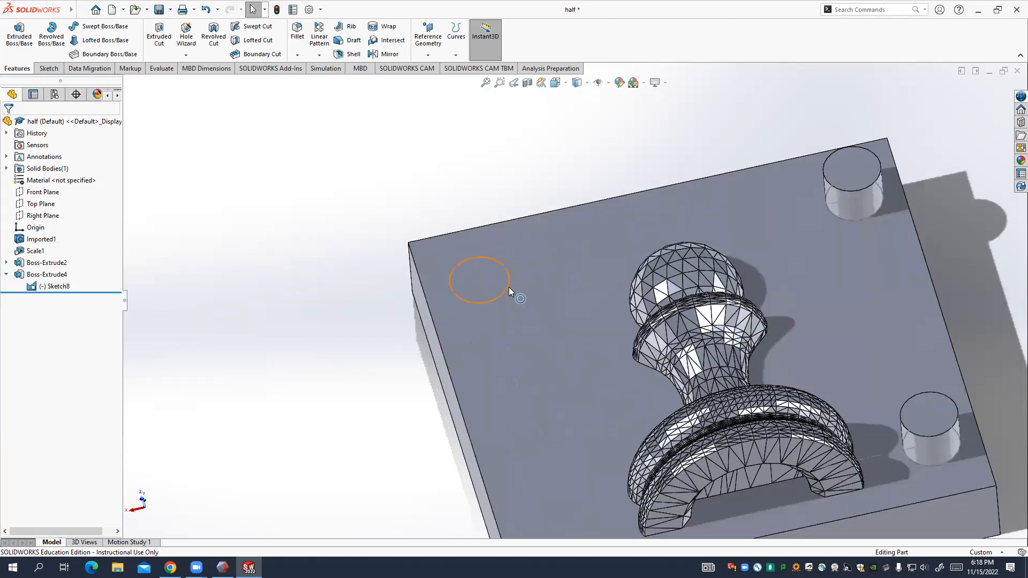
pyautogui.click(502, 295)
pyautogui.scroll(3, 548, 345)
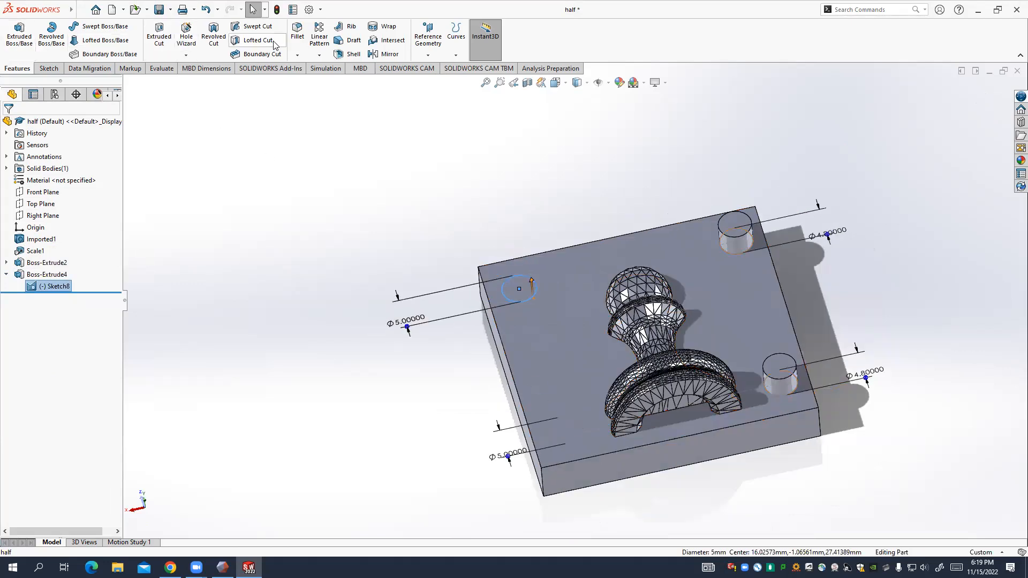
pyautogui.click(159, 33)
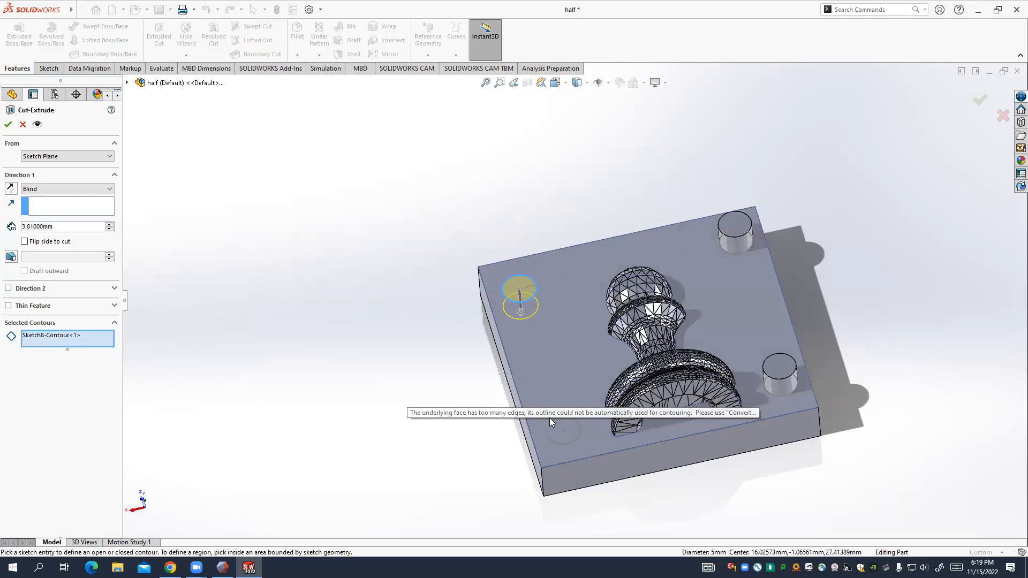
pyautogui.click(578, 422)
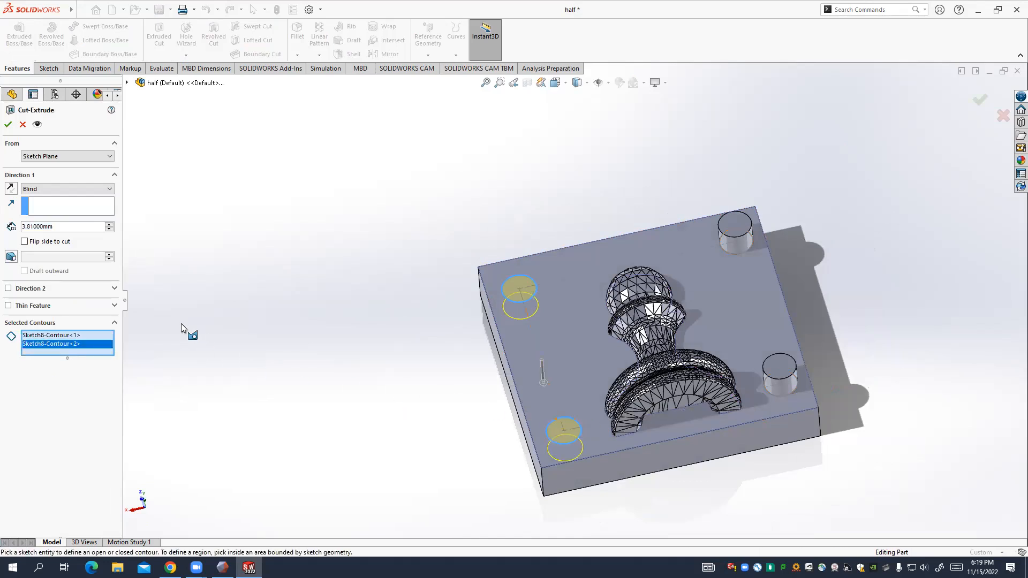
pyautogui.click(8, 124)
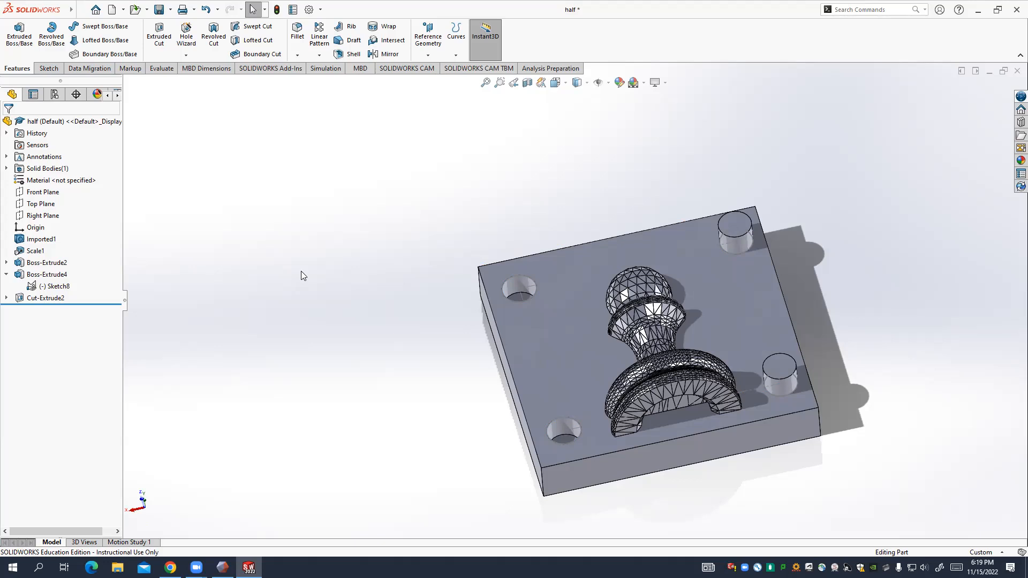
# Delete the cut that forms the two 5 mm holes.
pyautogui.click(46, 298)
pyautogui.press('Delete')
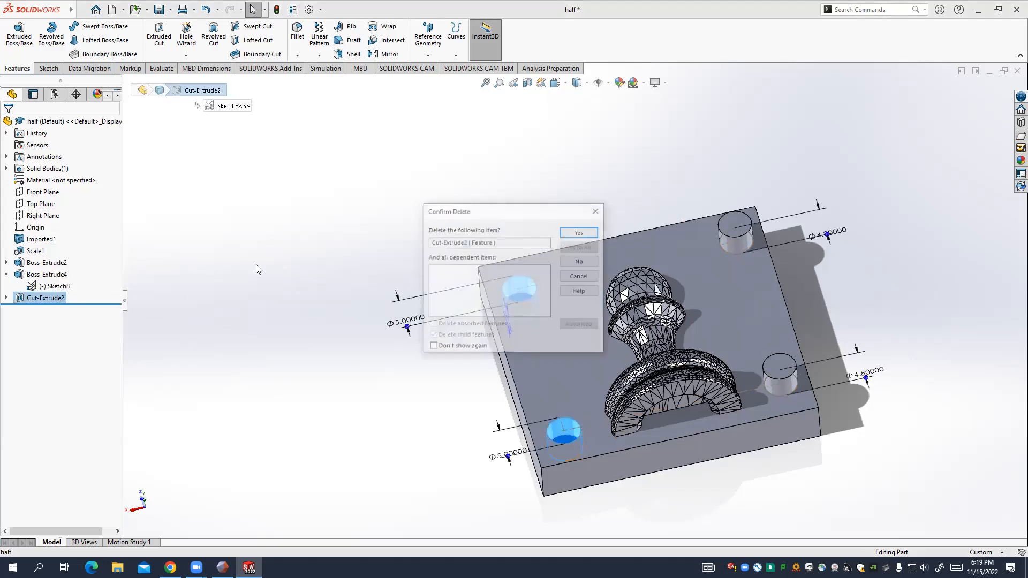
pyautogui.click(578, 232)
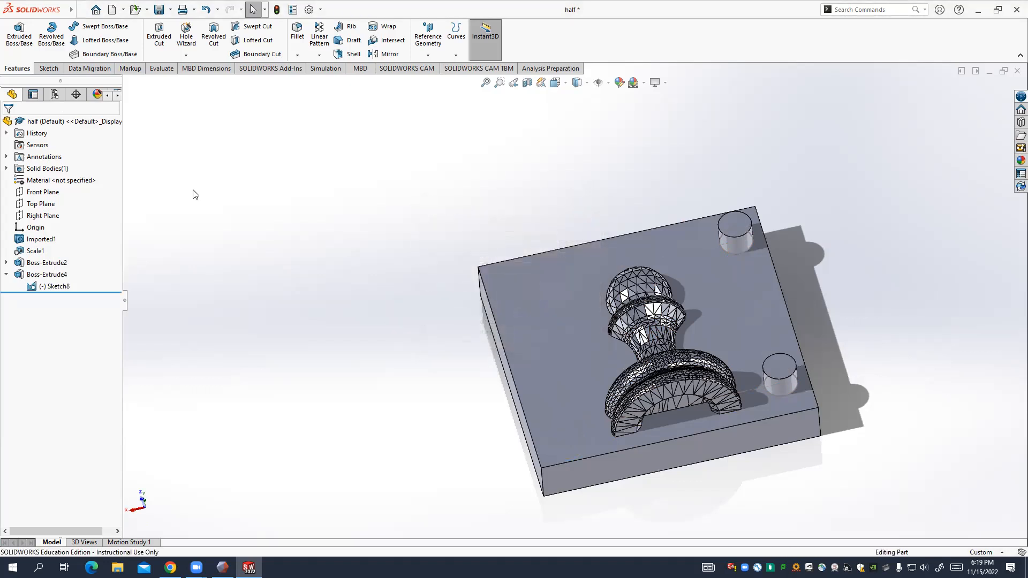
# Make the peg extrusion's circle sketch visible on the block's face again.
pyautogui.rightClick(36, 285)
pyautogui.click(8, 276)
pyautogui.click(8, 275)
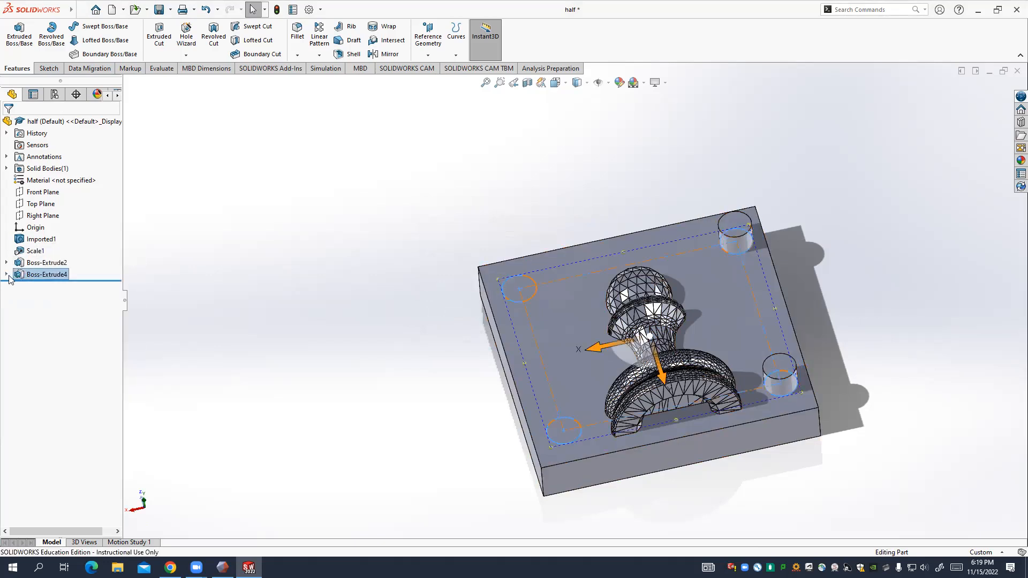
pyautogui.click(7, 274)
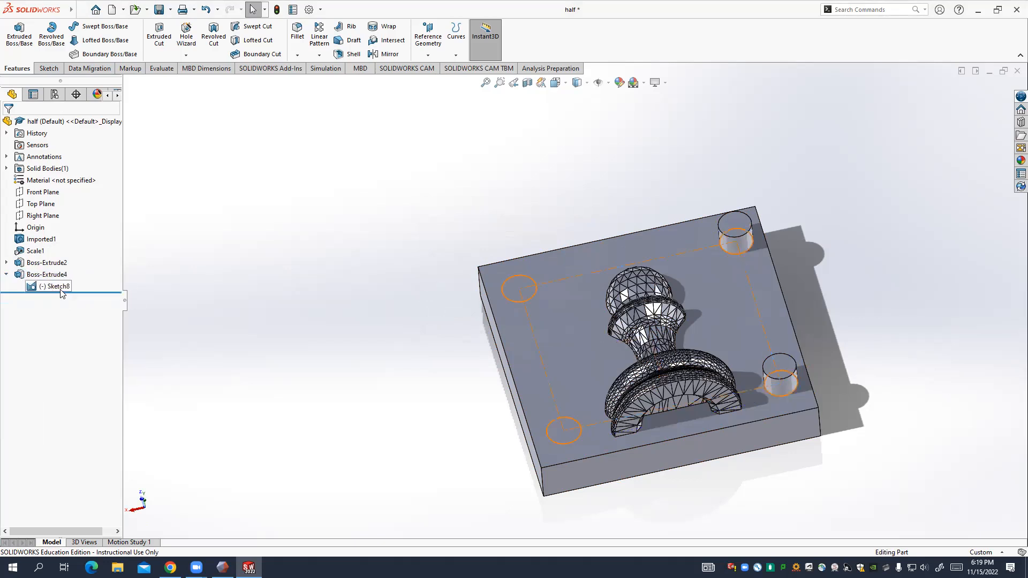
pyautogui.rightClick(61, 289)
pyautogui.click(70, 275)
pyautogui.rightClick(65, 289)
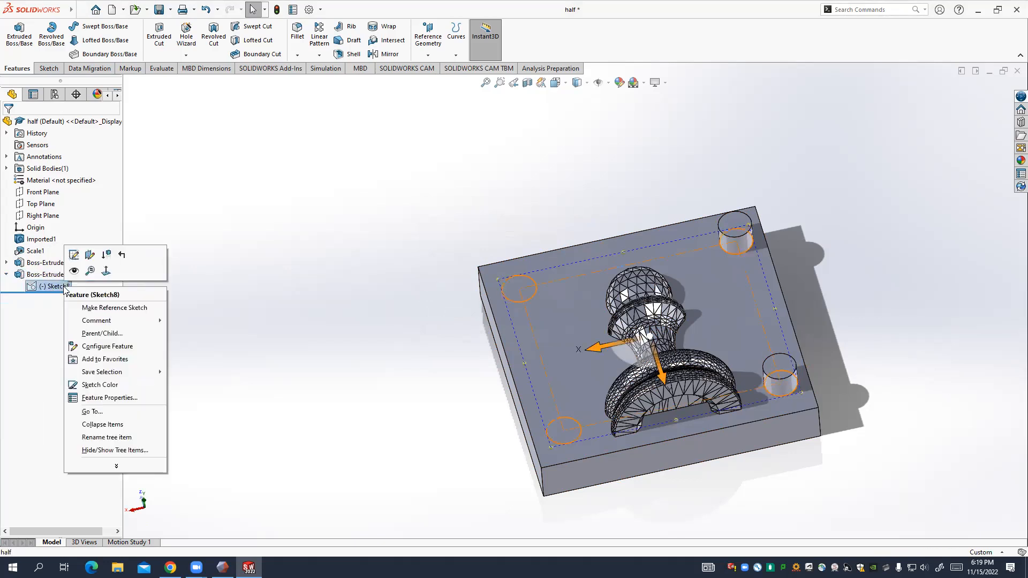
pyautogui.click(74, 277)
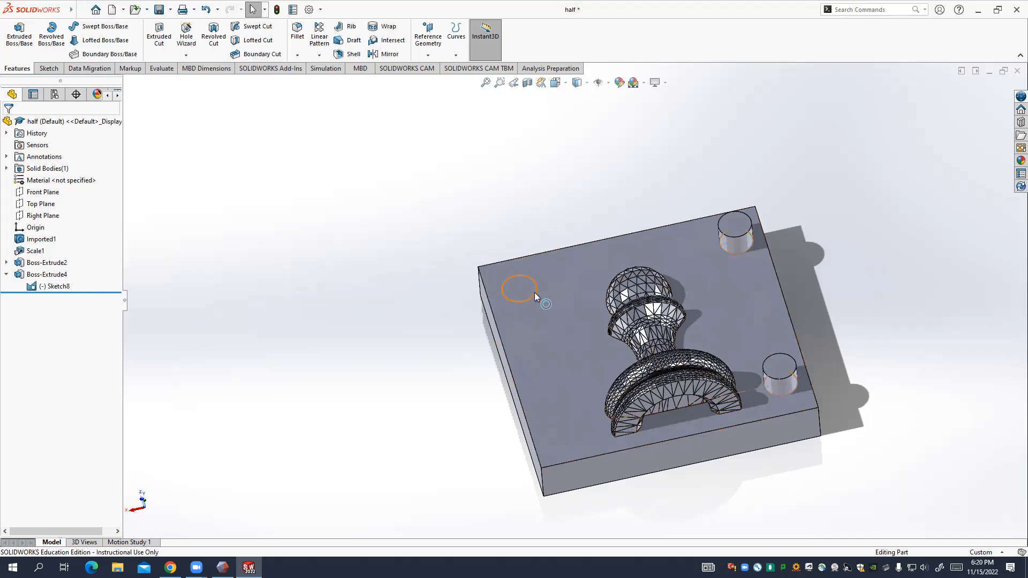
# Cut the two 5 mm circles from the shown sketch 3.81 mm deep into the block as matching peg holes.
pyautogui.doubleClick(508, 301)
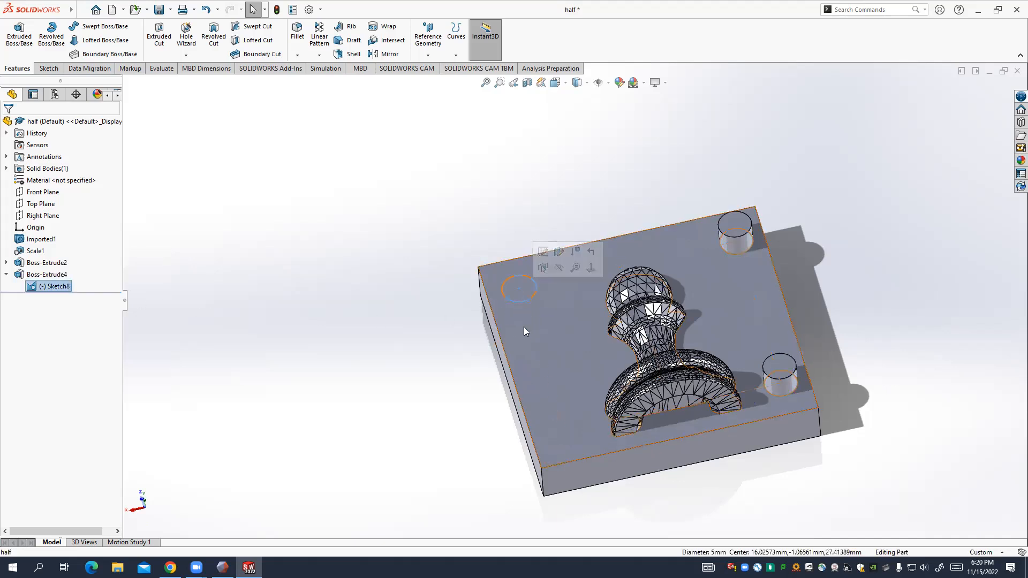
pyautogui.click(159, 34)
pyautogui.click(46, 341)
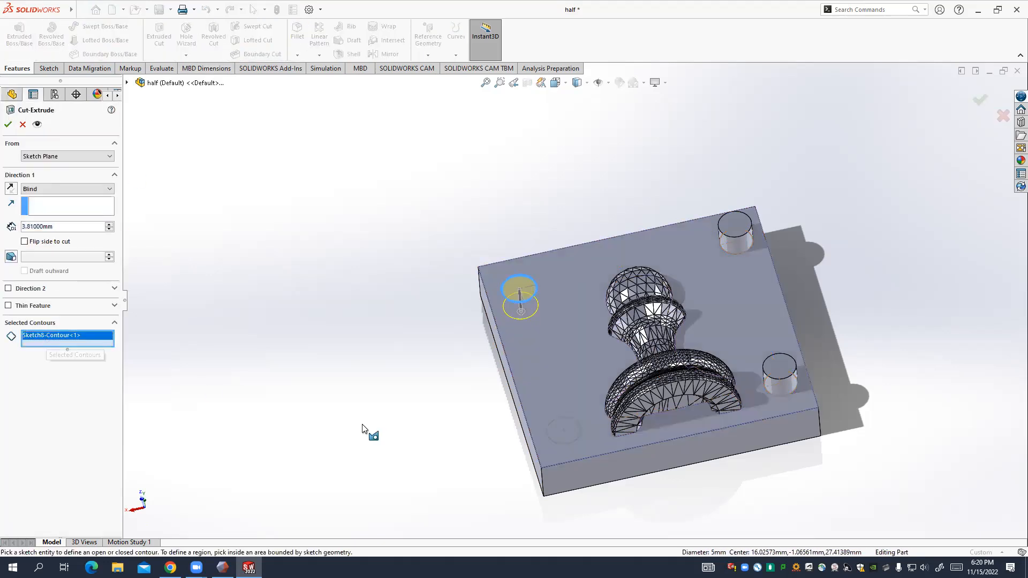
pyautogui.click(580, 439)
pyautogui.click(8, 124)
pyautogui.click(456, 300)
pyautogui.moveTo(456, 300); pyautogui.dragTo(515, 293, button='middle')
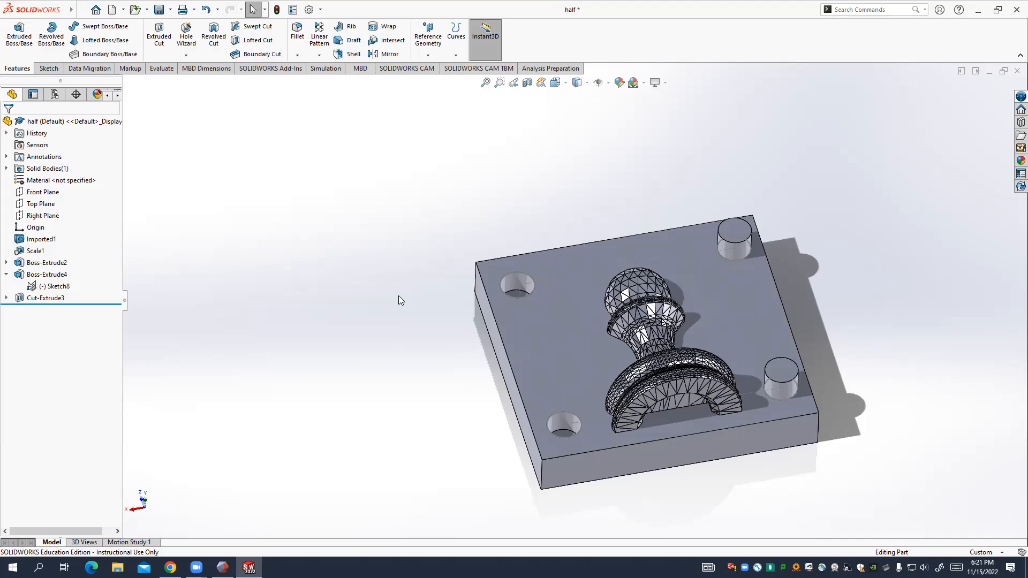
# Switch to Chrome and open the STL Processing guide linked under CAD Instructions in the ENGI210_FinalProject_F2022 document.
pyautogui.click(170, 567)
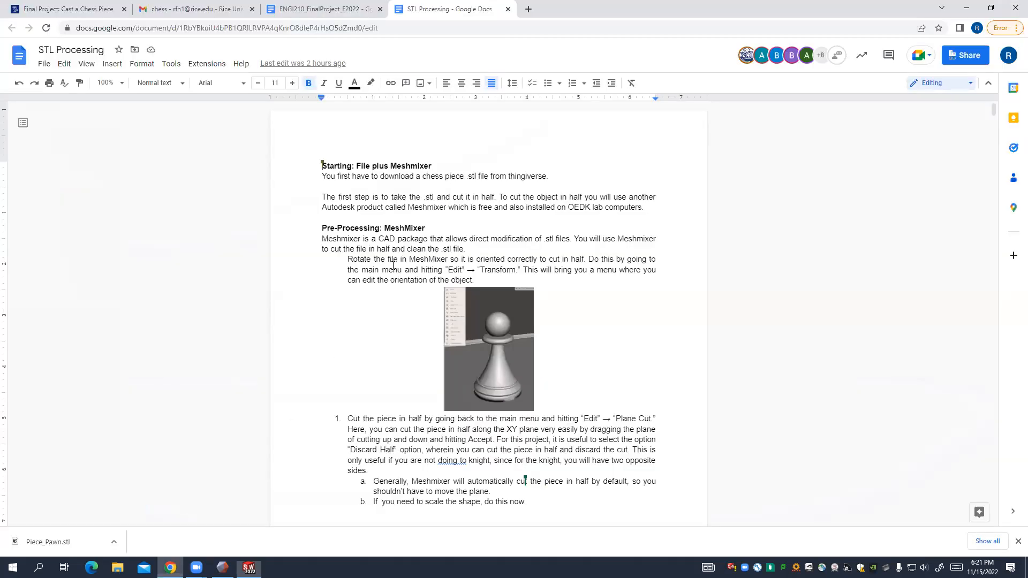
pyautogui.click(321, 9)
pyautogui.scroll(7, 477, 237)
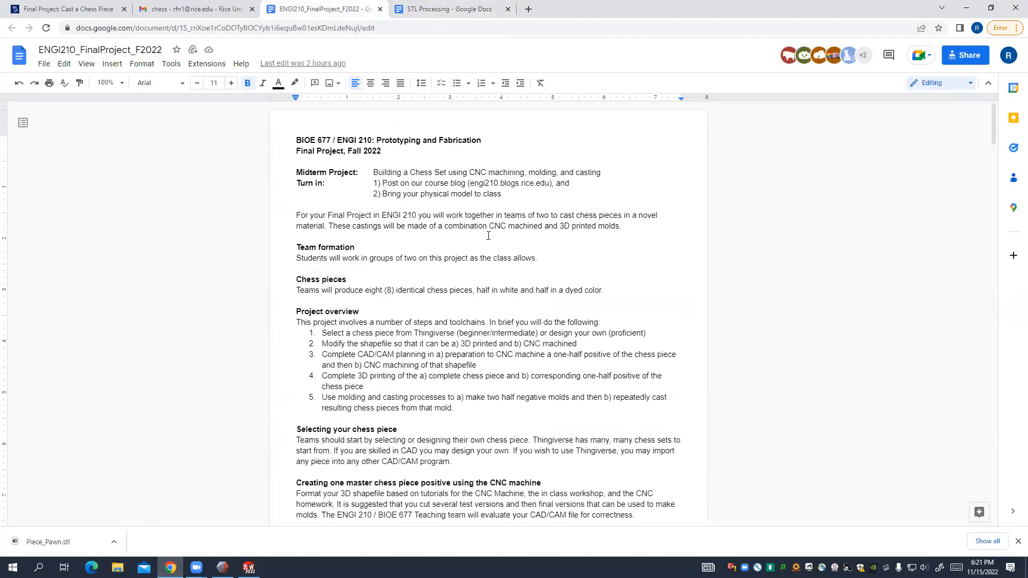
pyautogui.scroll(-4, 477, 236)
pyautogui.click(333, 333)
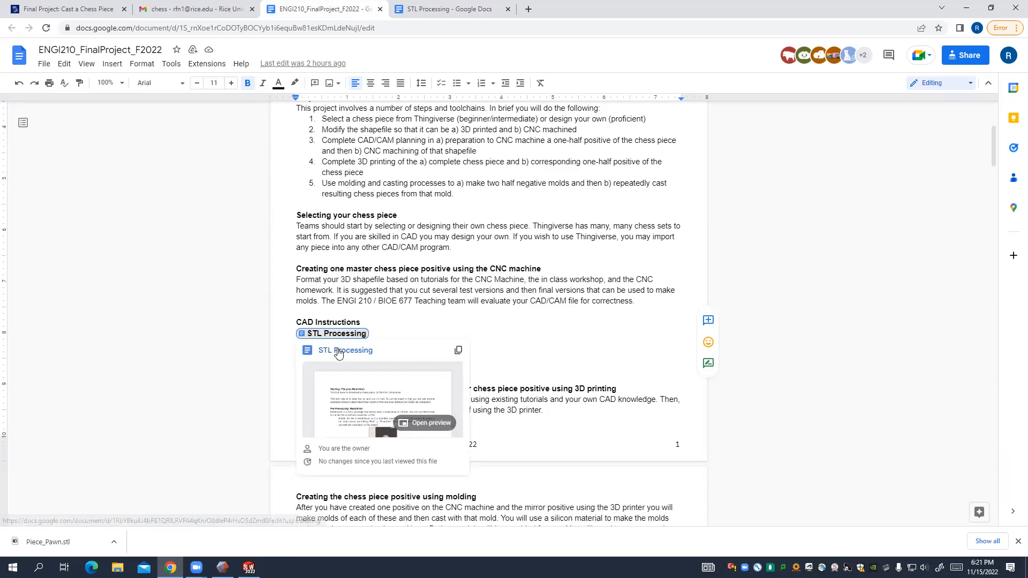
pyautogui.click(337, 351)
# Examine the STL Processing guide from the Meshmixer cut through to the circle dimension instructions, then return to SOLIDWORKS.
pyautogui.scroll(-10, 374, 262)
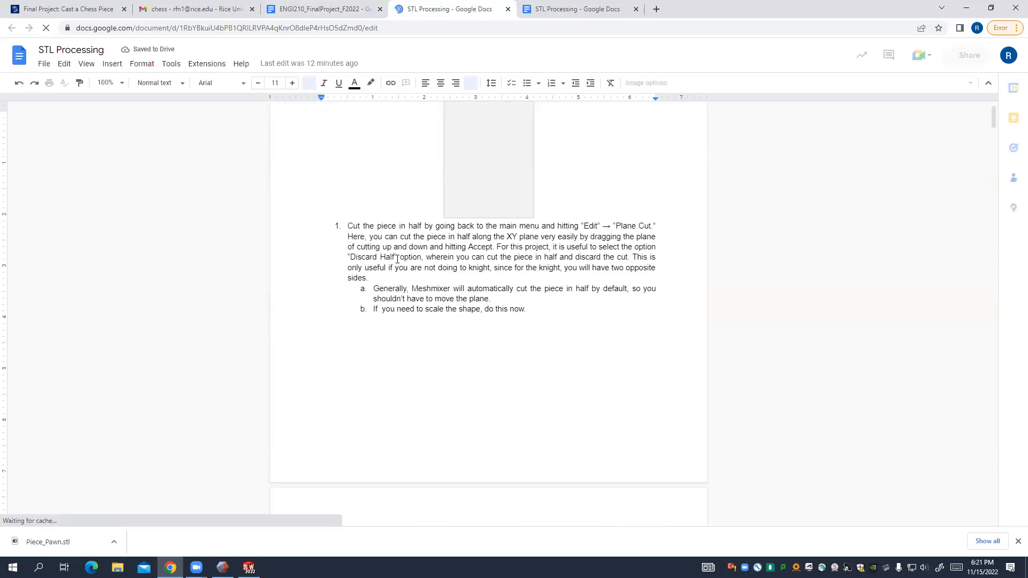
pyautogui.scroll(-20, 396, 256)
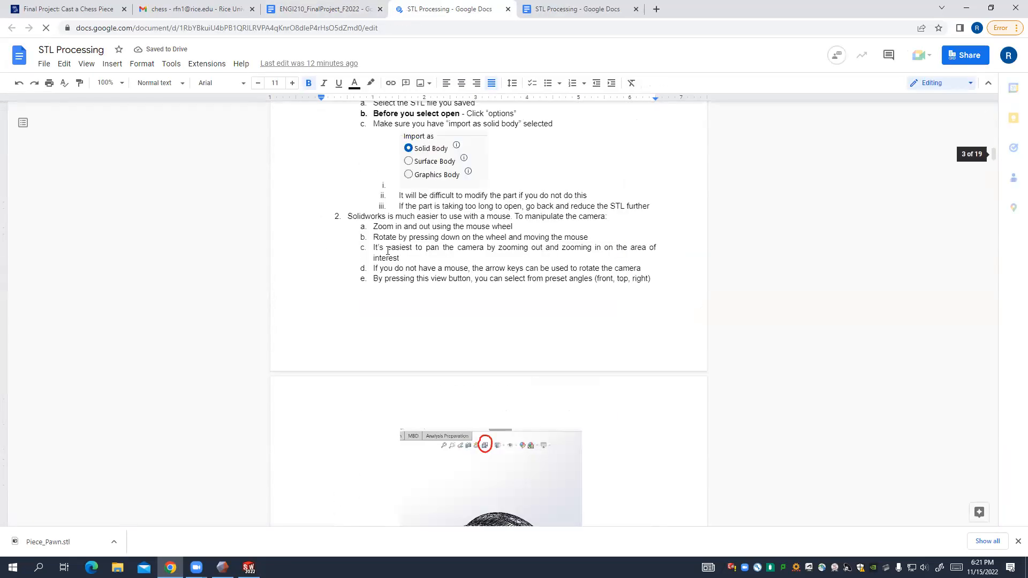
pyautogui.scroll(-20, 388, 250)
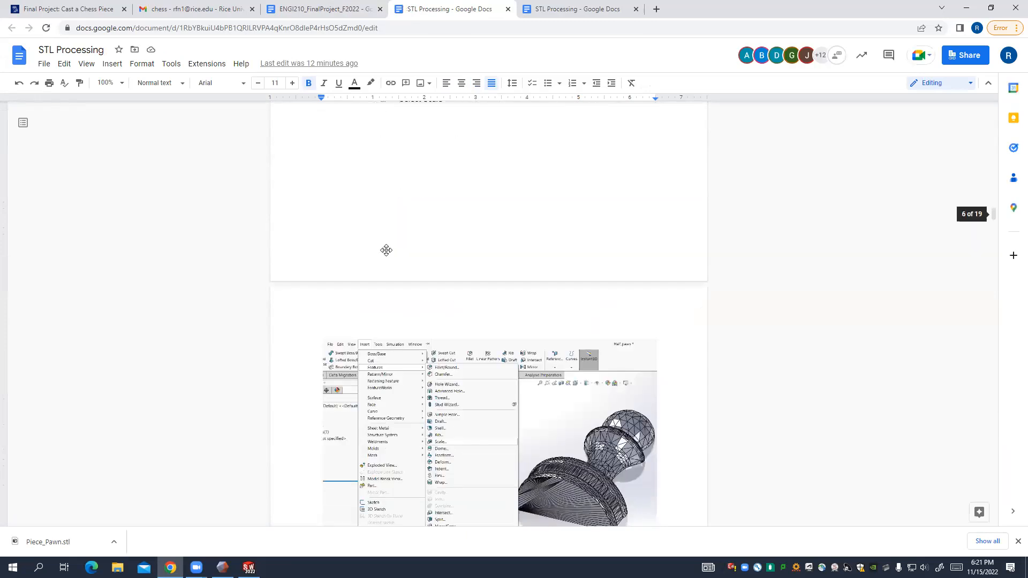
pyautogui.scroll(-6, 375, 239)
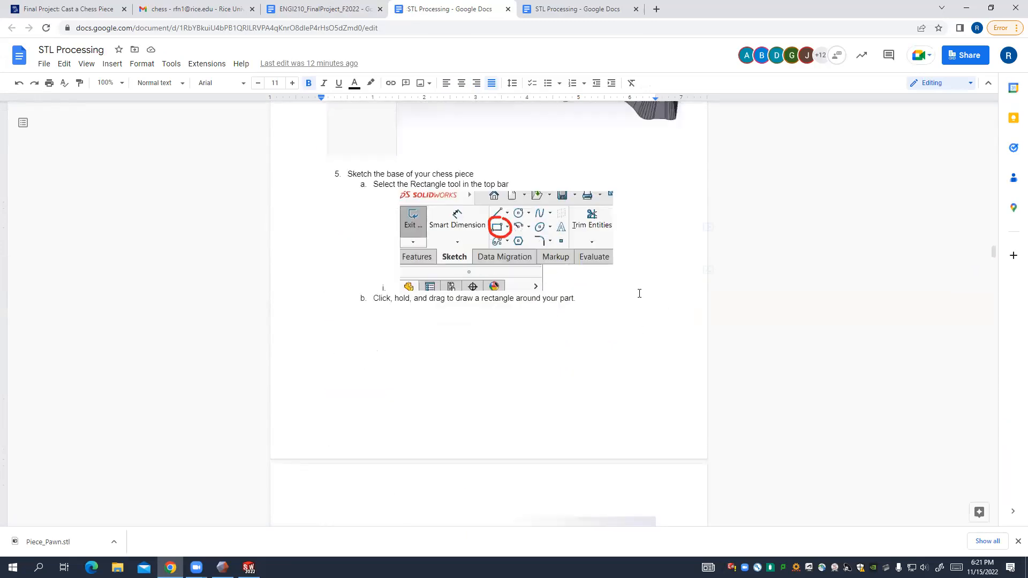
pyautogui.scroll(-7, 637, 291)
pyautogui.scroll(-15, 575, 305)
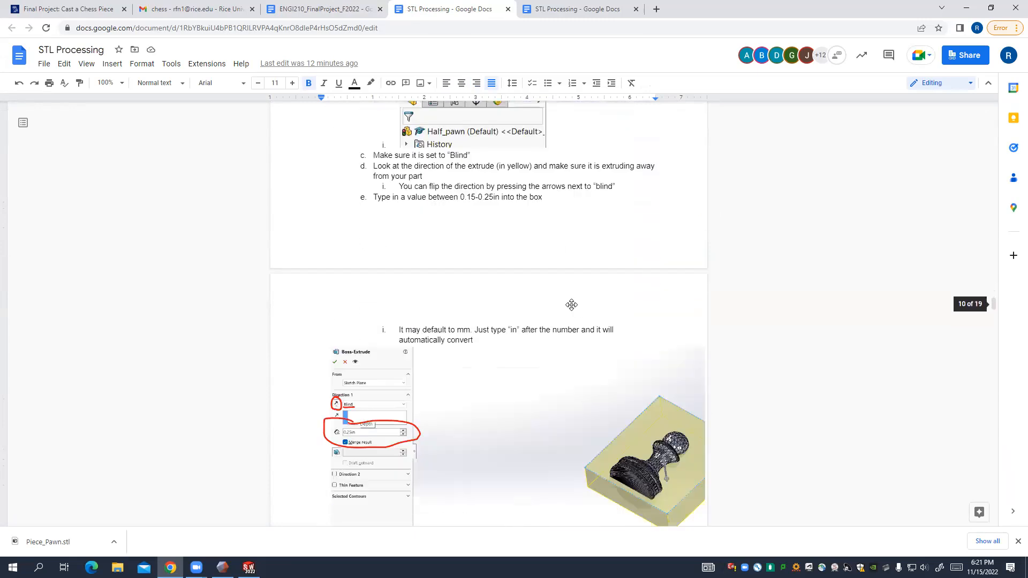
pyautogui.scroll(-15, 572, 305)
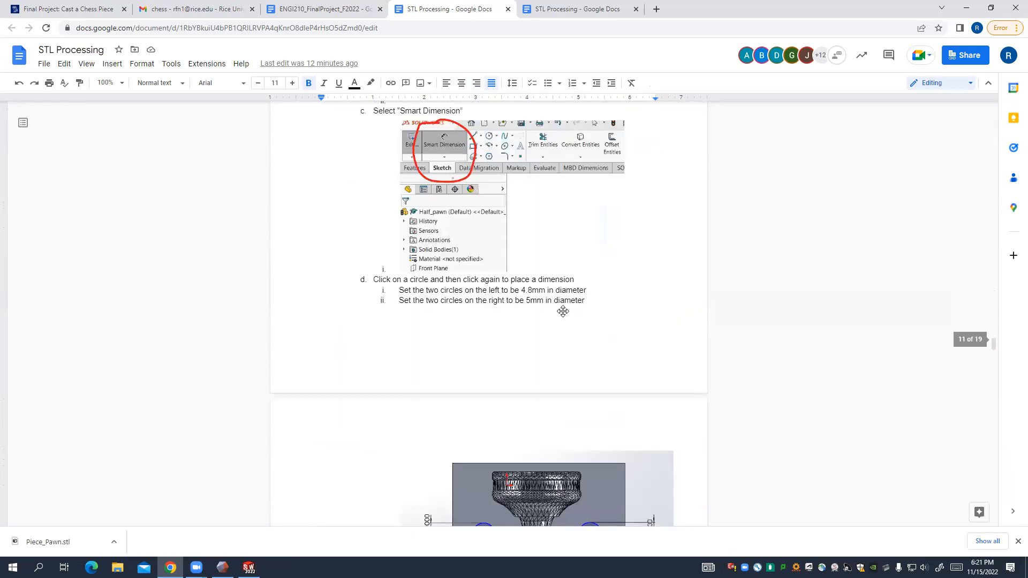
pyautogui.click(171, 567)
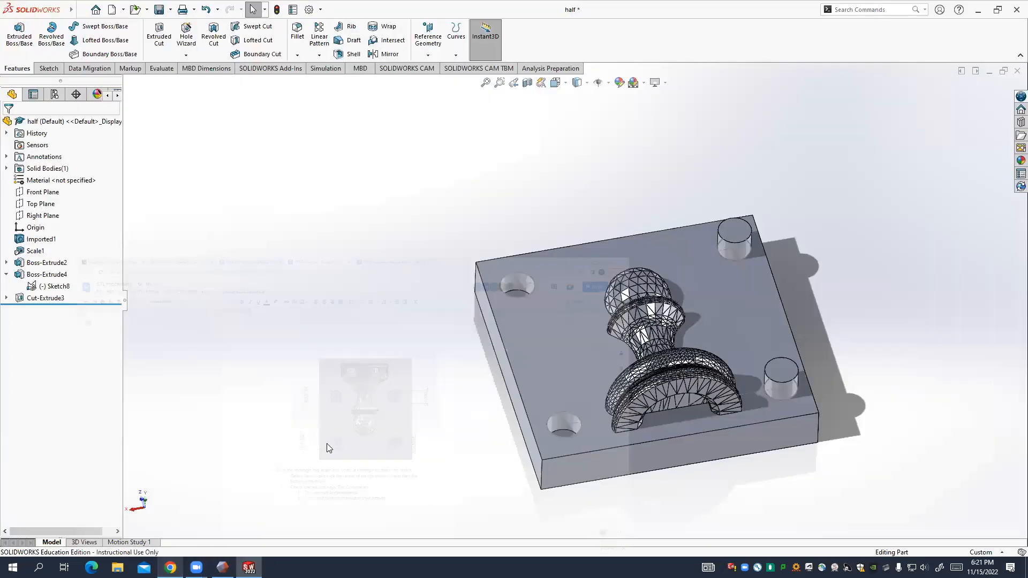
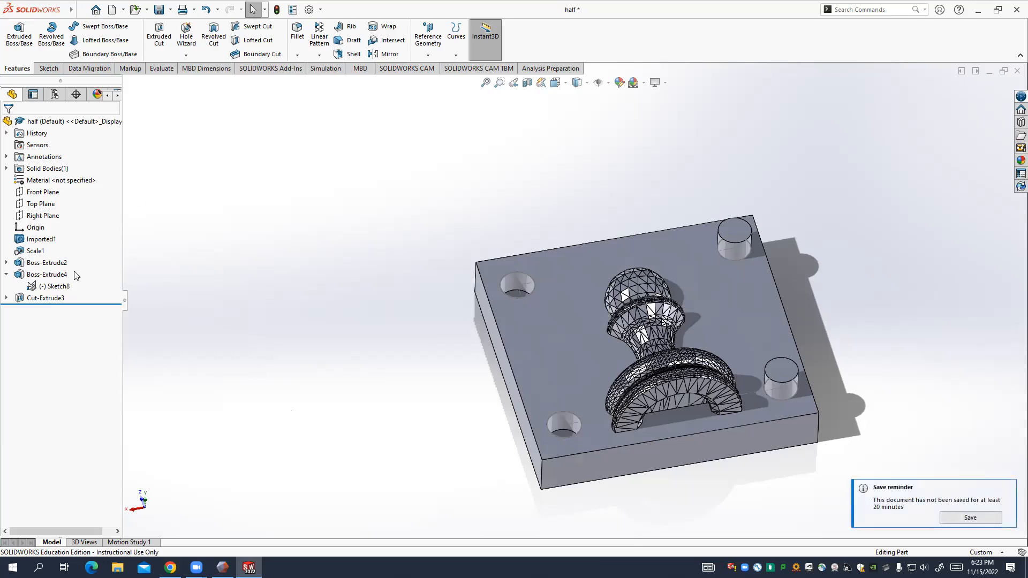
# Delete the two-peg boss extrusion and the two-hole cut from the block, keeping their shared circle sketch.
pyautogui.click(47, 274)
pyautogui.press('Delete')
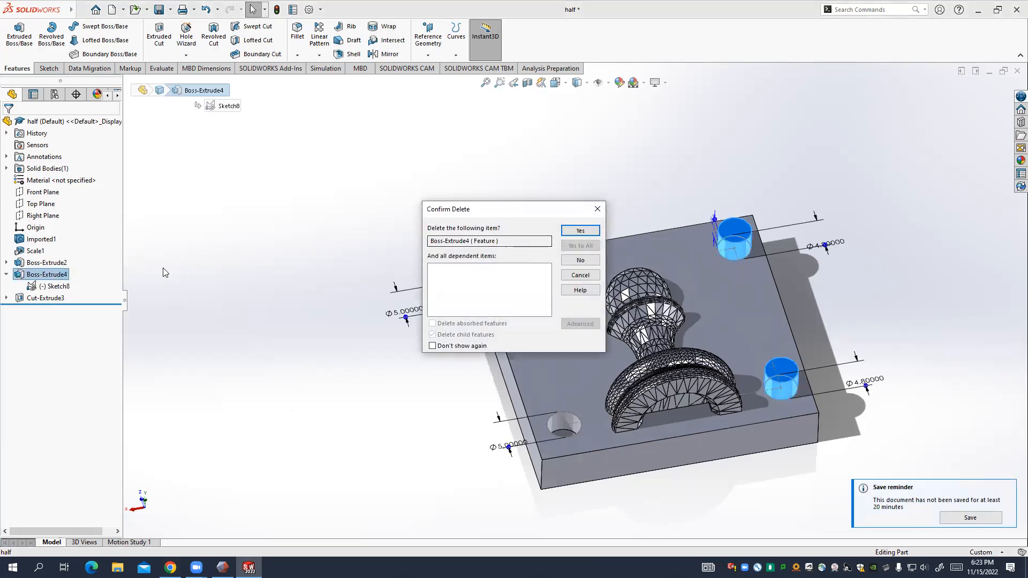
pyautogui.click(580, 230)
pyautogui.click(45, 274)
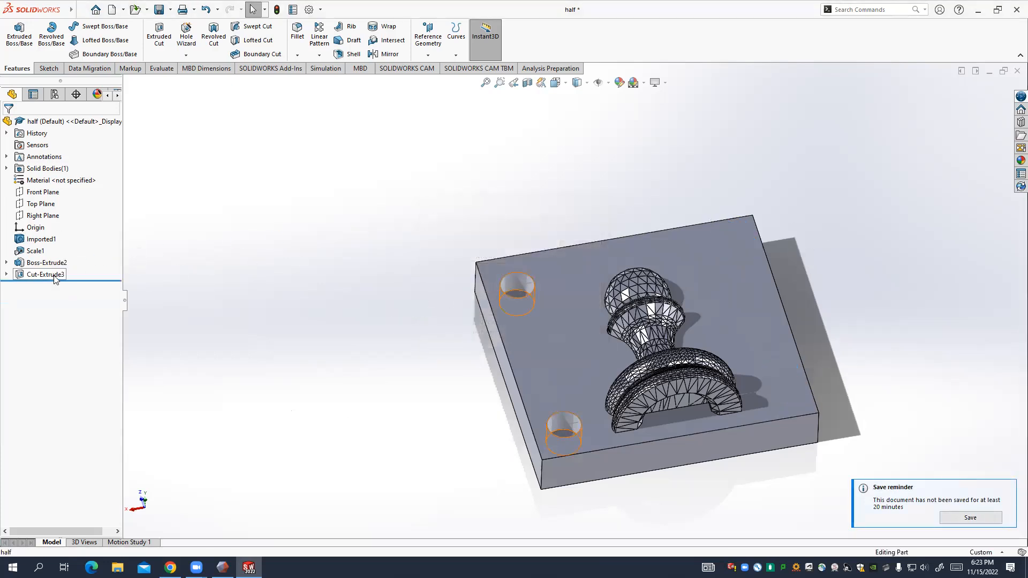
pyautogui.press('Delete')
pyautogui.click(580, 231)
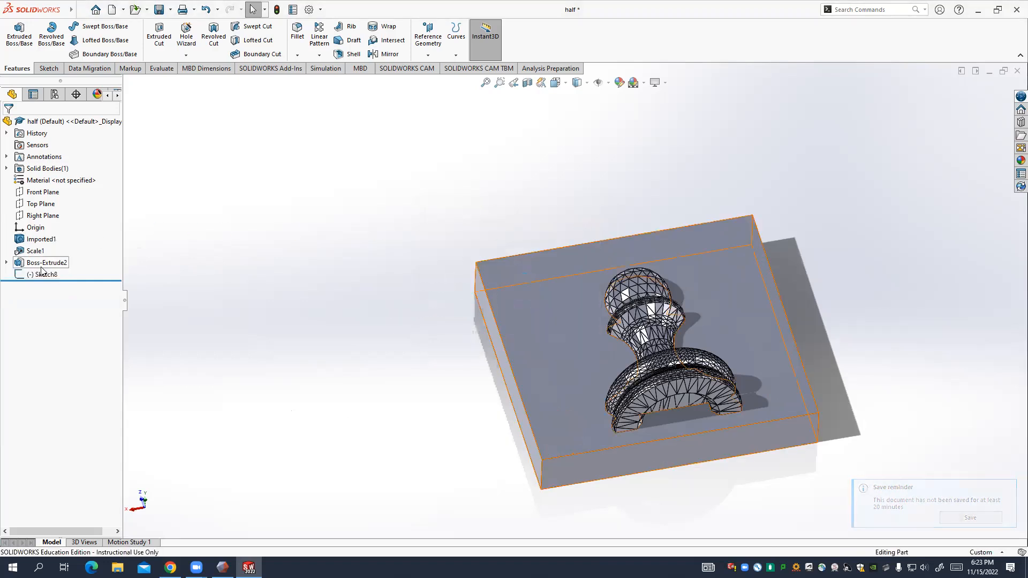
pyautogui.click(43, 273)
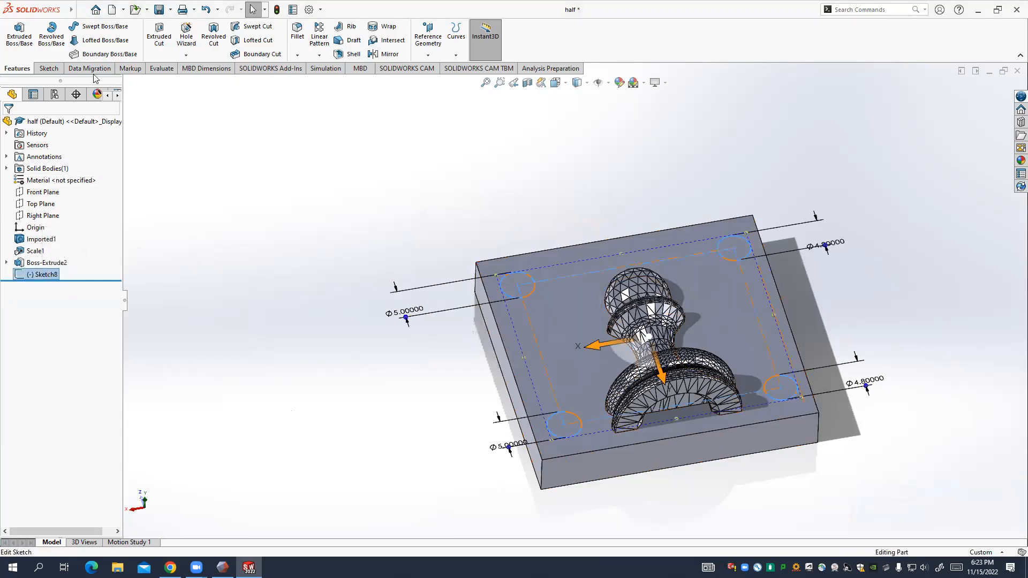
pyautogui.click(17, 35)
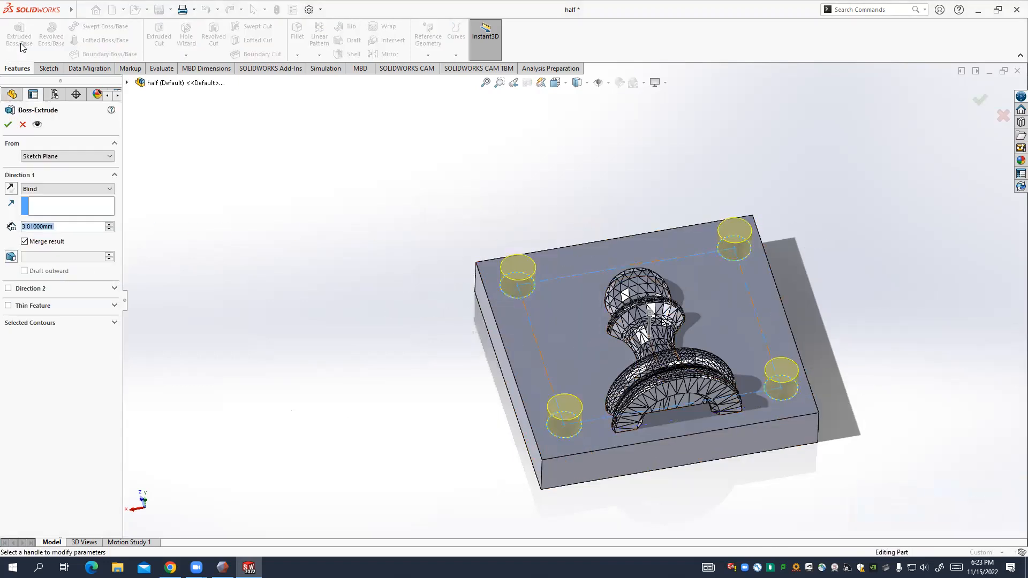
pyautogui.click(54, 323)
pyautogui.press('Delete')
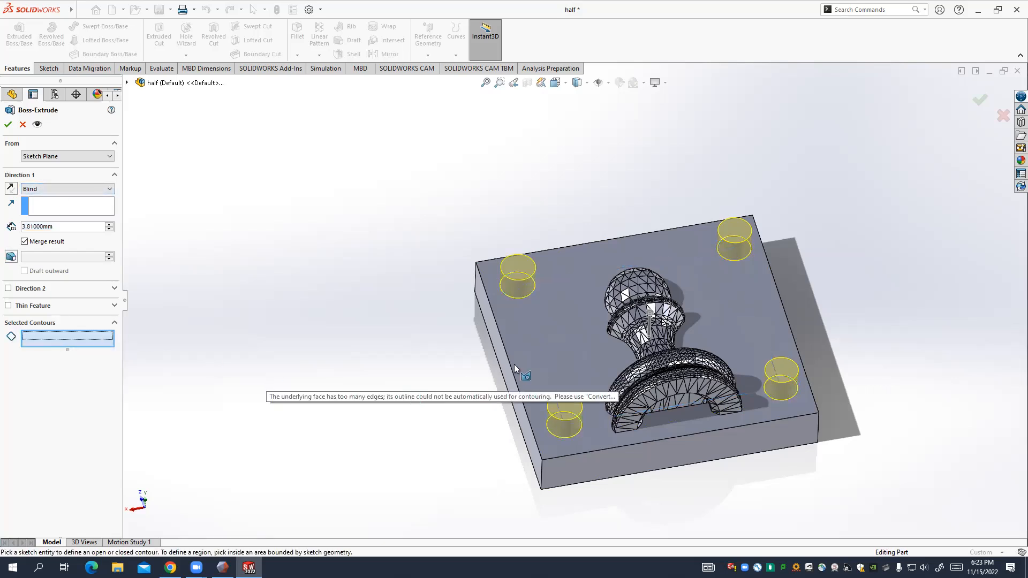
pyautogui.click(749, 261)
pyautogui.click(783, 374)
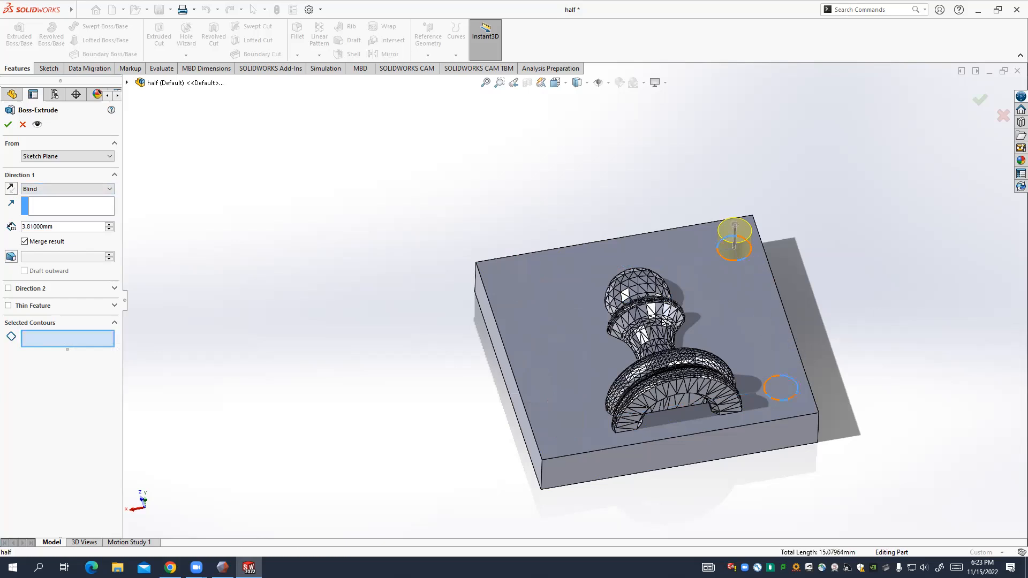
pyautogui.click(26, 126)
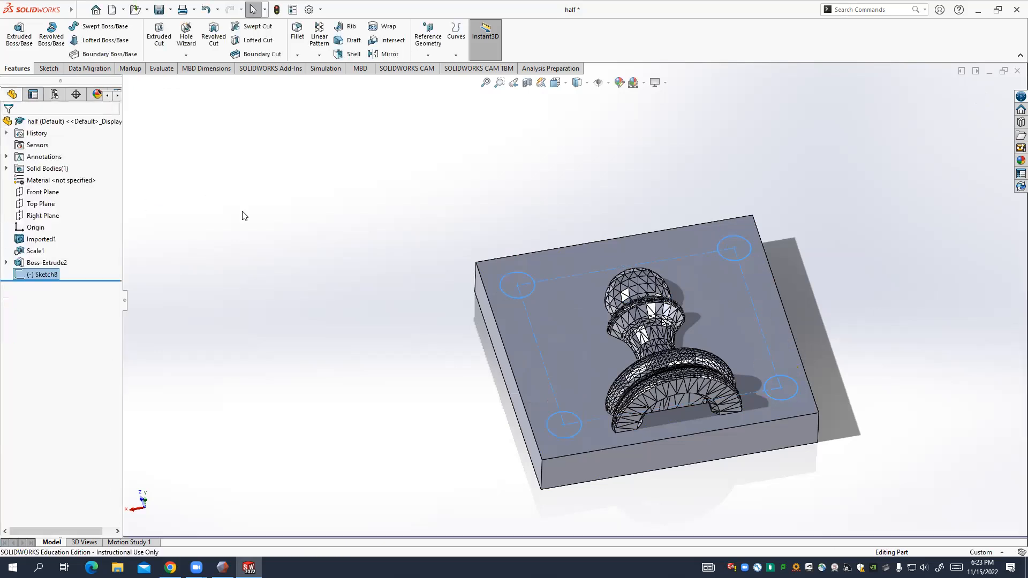
# Edit the block's base sketch and move the rectangle's lower edge up close to the pawn's base.
pyautogui.press('space')
pyautogui.click(465, 284)
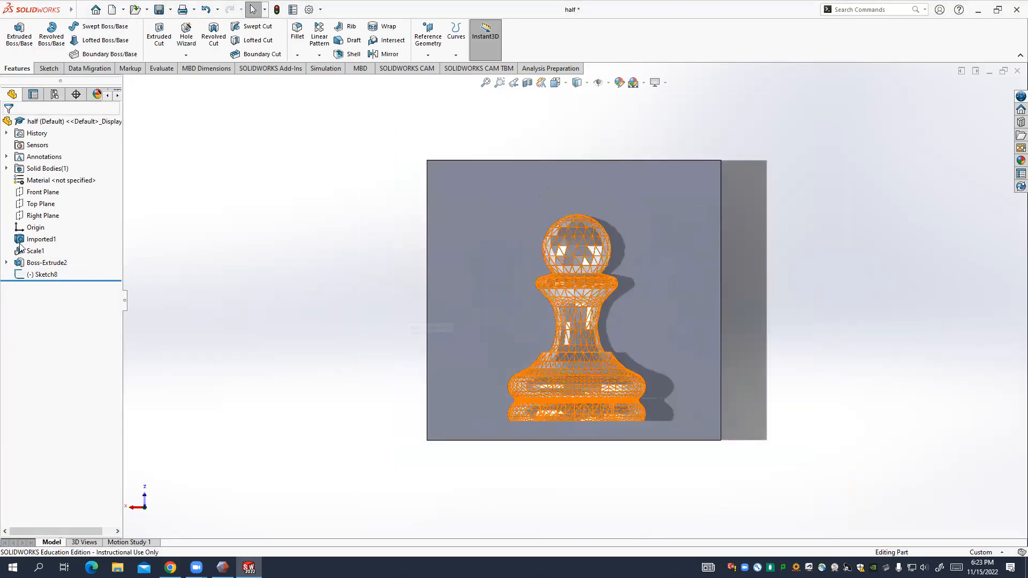
pyautogui.rightClick(34, 262)
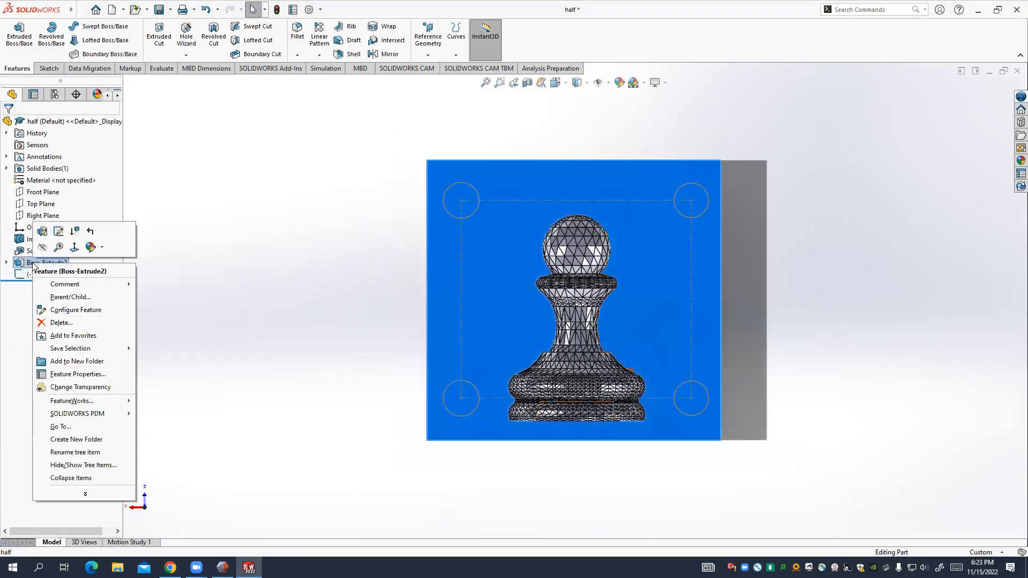
pyautogui.click(58, 231)
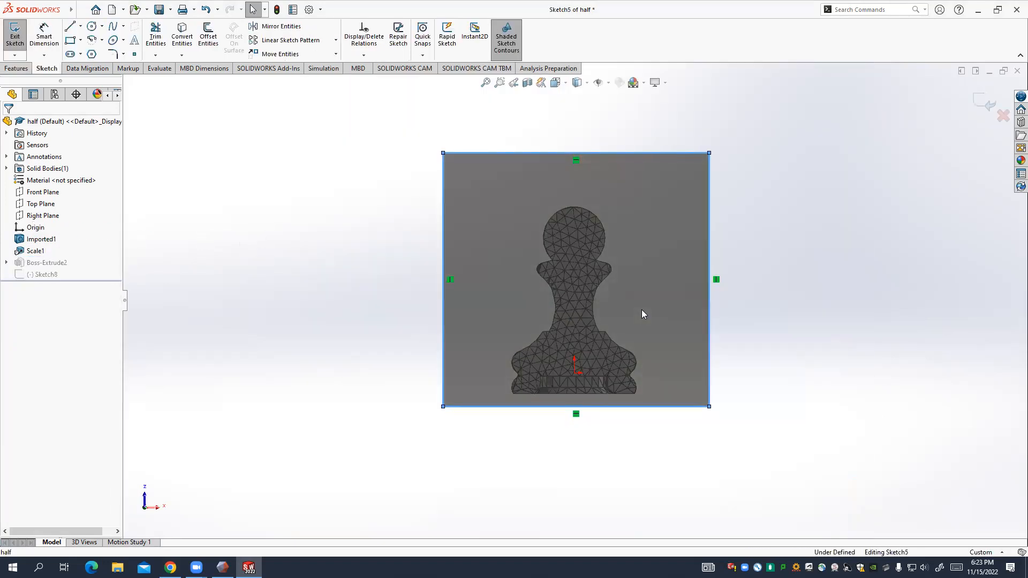
pyautogui.click(644, 306)
pyautogui.scroll(-4, 609, 364)
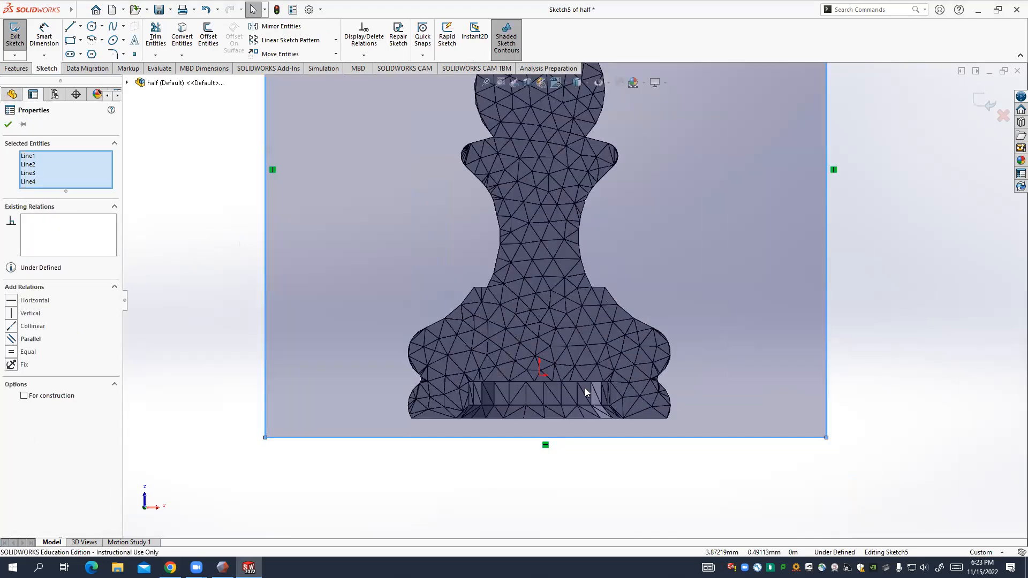
pyautogui.moveTo(544, 450); pyautogui.dragTo(546, 427)
pyautogui.click(614, 452)
# Fine-adjust the rectangle's lower edge to sit flush with the pawn's base and exit the sketch to rebuild the block.
pyautogui.scroll(-6, 615, 452)
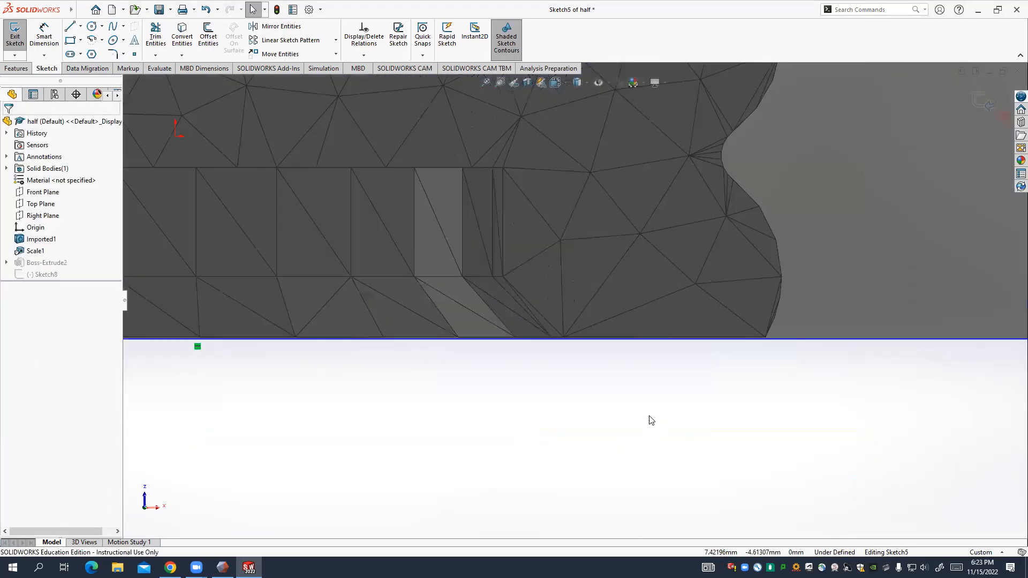
pyautogui.click(764, 338)
pyautogui.moveTo(762, 337)
pyautogui.mouseDown()
pyautogui.moveTo(743, 324)
pyautogui.moveTo(749, 336)
pyautogui.mouseUp()
pyautogui.scroll(8, 711, 343)
pyautogui.click(618, 332)
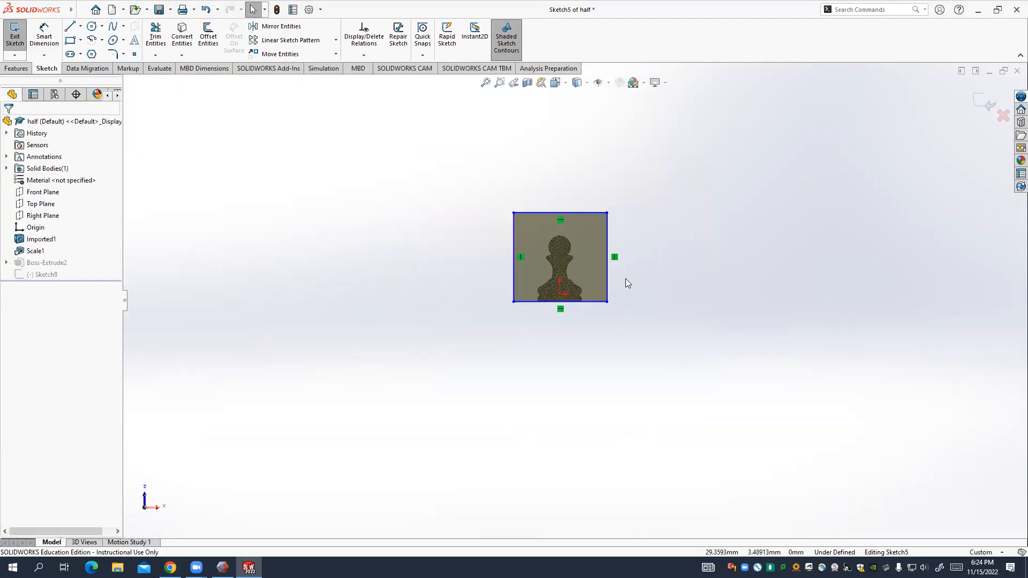
pyautogui.click(14, 33)
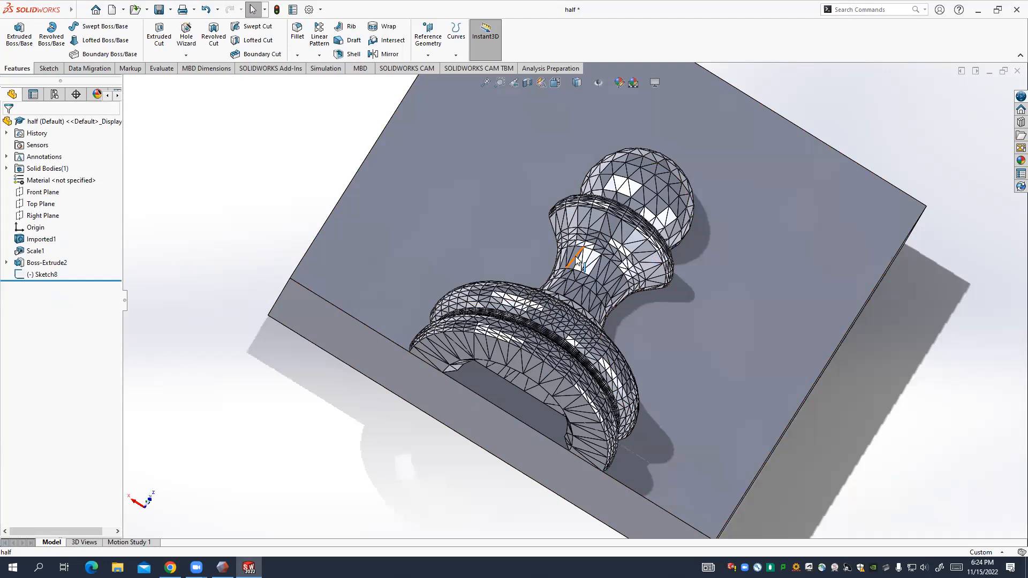
# In the circle sketch, move the head-side construction line and circles outward and the base-side ones inward from the block's edge, then exit the sketch.
pyautogui.click(43, 274)
pyautogui.moveTo(348, 265); pyautogui.dragTo(360, 242, button='middle')
pyautogui.scroll(5, 569, 280)
pyautogui.scroll(-2, 569, 280)
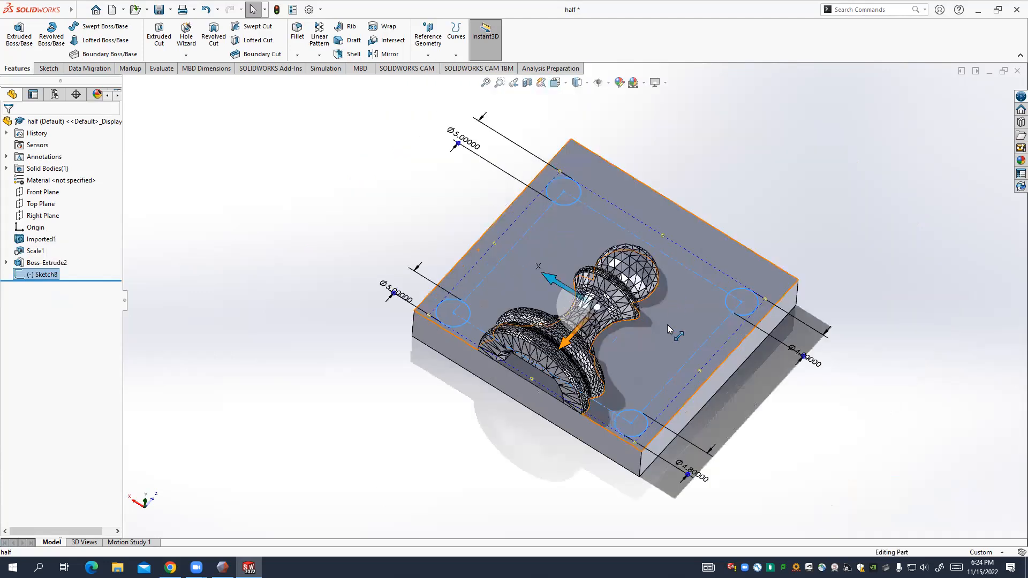
pyautogui.moveTo(751, 313)
pyautogui.mouseDown(button='middle')
pyautogui.moveTo(738, 338)
pyautogui.moveTo(704, 358)
pyautogui.mouseUp(button='middle')
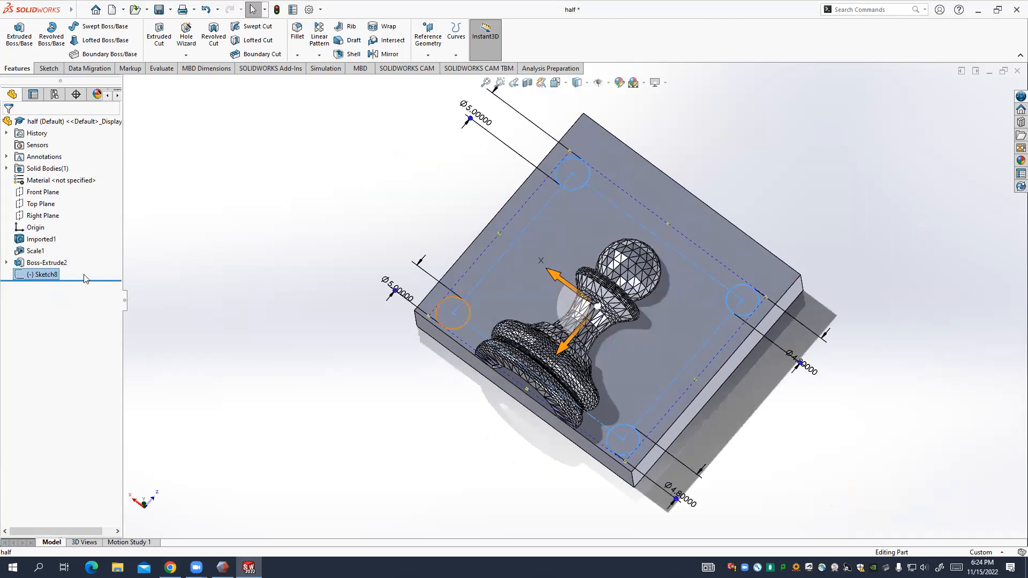
pyautogui.rightClick(43, 274)
pyautogui.click(51, 252)
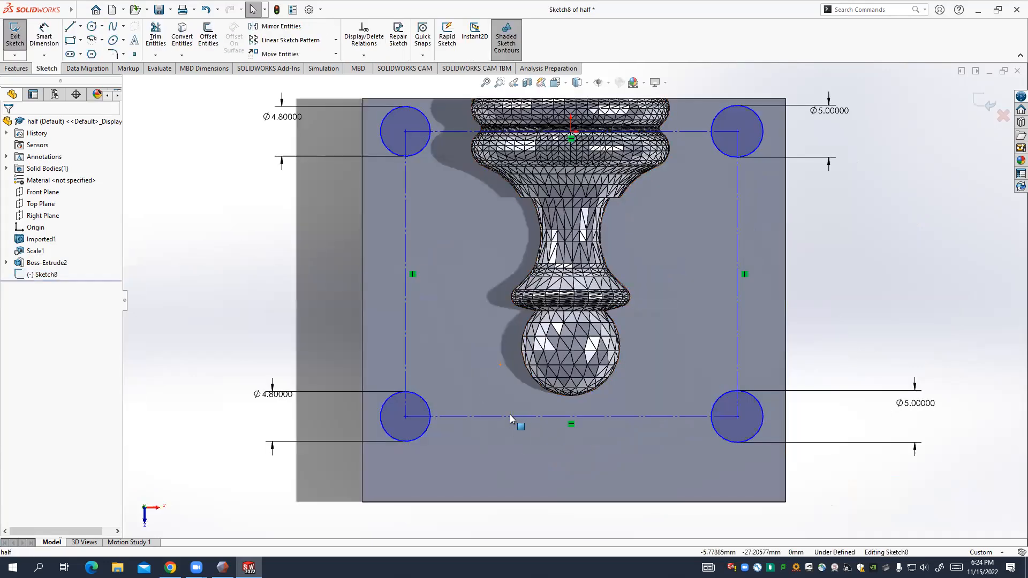
pyautogui.moveTo(511, 425); pyautogui.dragTo(513, 449)
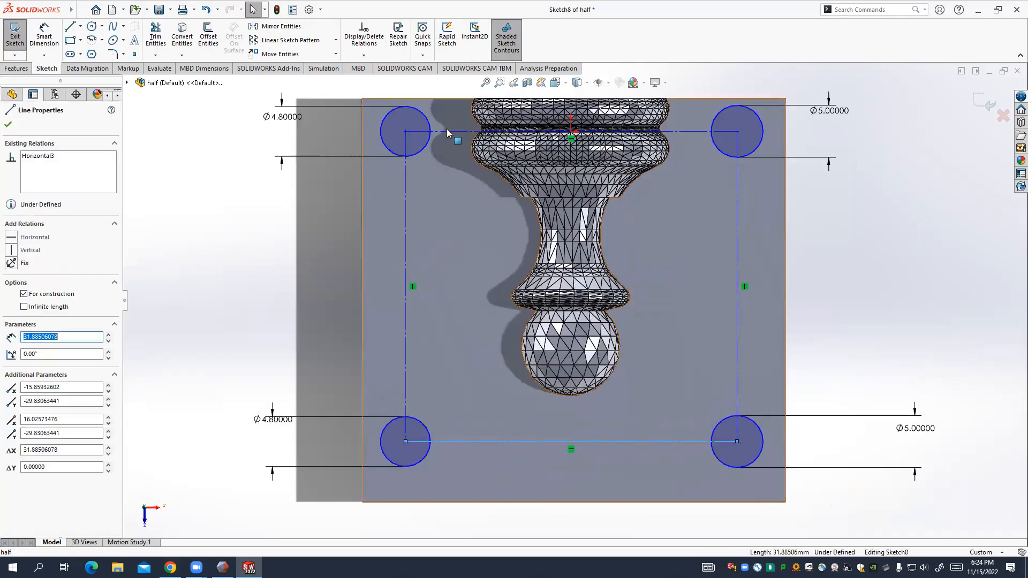
pyautogui.moveTo(446, 144); pyautogui.dragTo(446, 165)
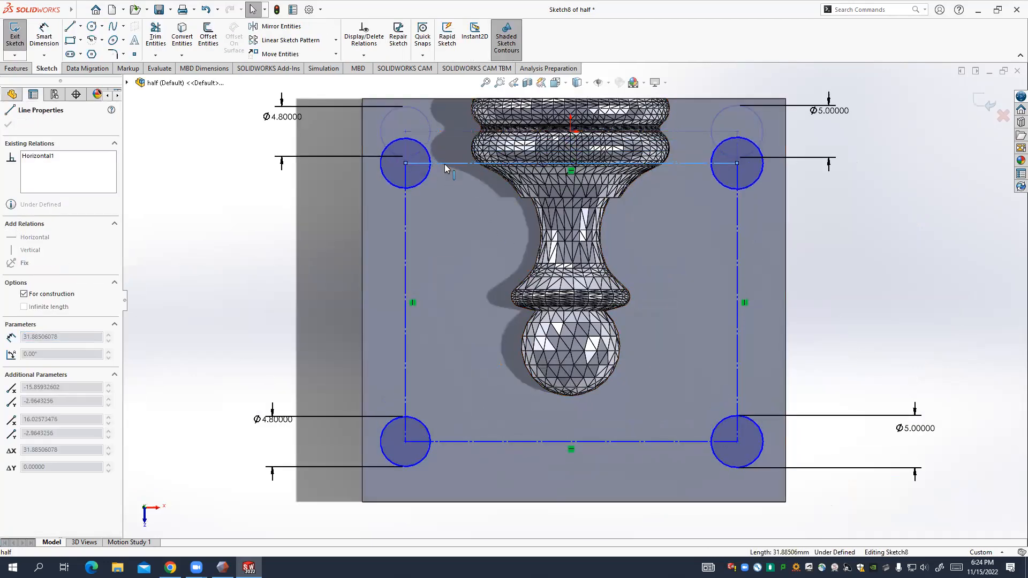
pyautogui.click(240, 197)
pyautogui.click(15, 36)
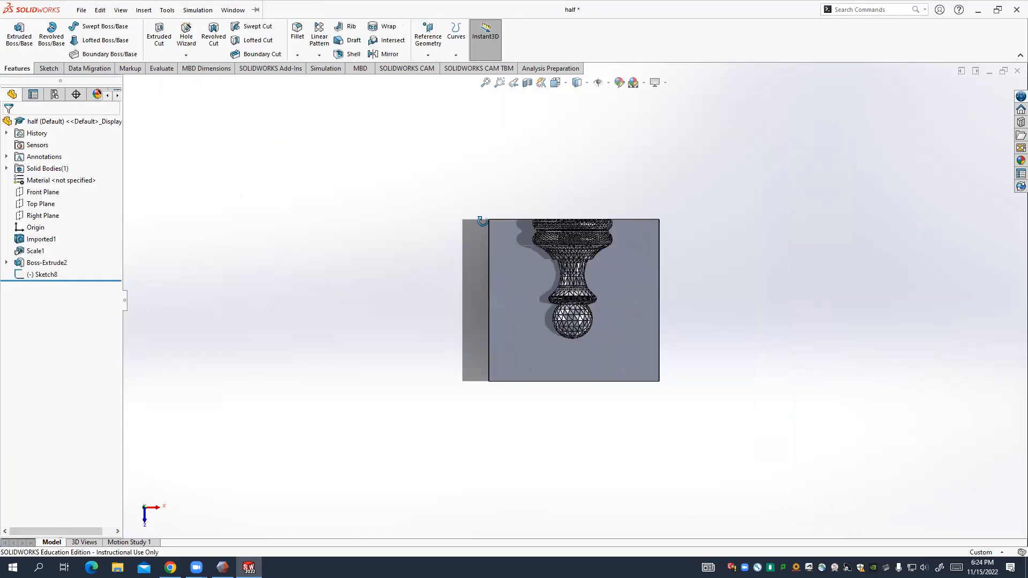
# Extrude only the two 4.8 mm circles of the circle sketch 3.81 mm as pegs merged with the block.
pyautogui.click(43, 274)
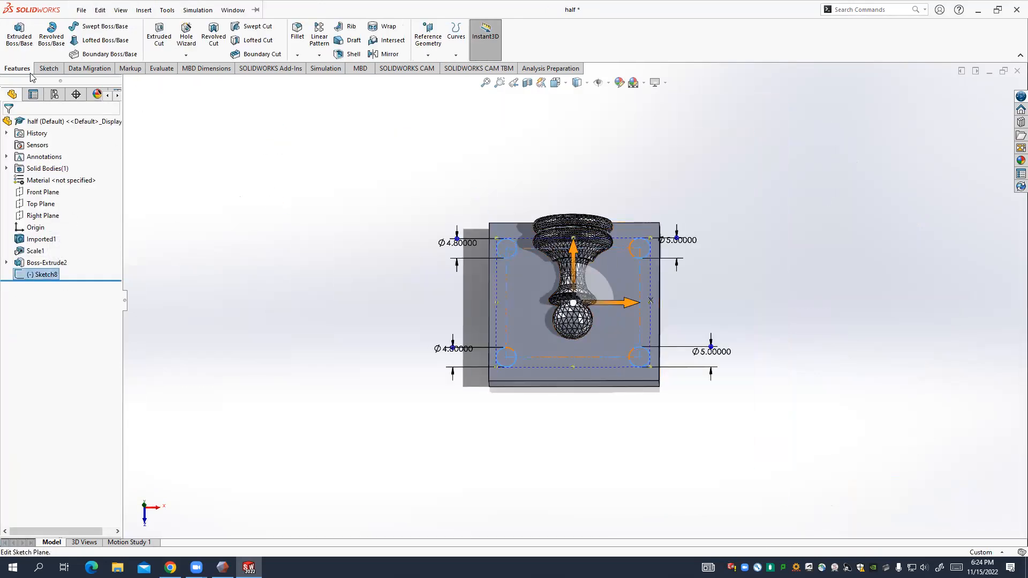
pyautogui.click(21, 51)
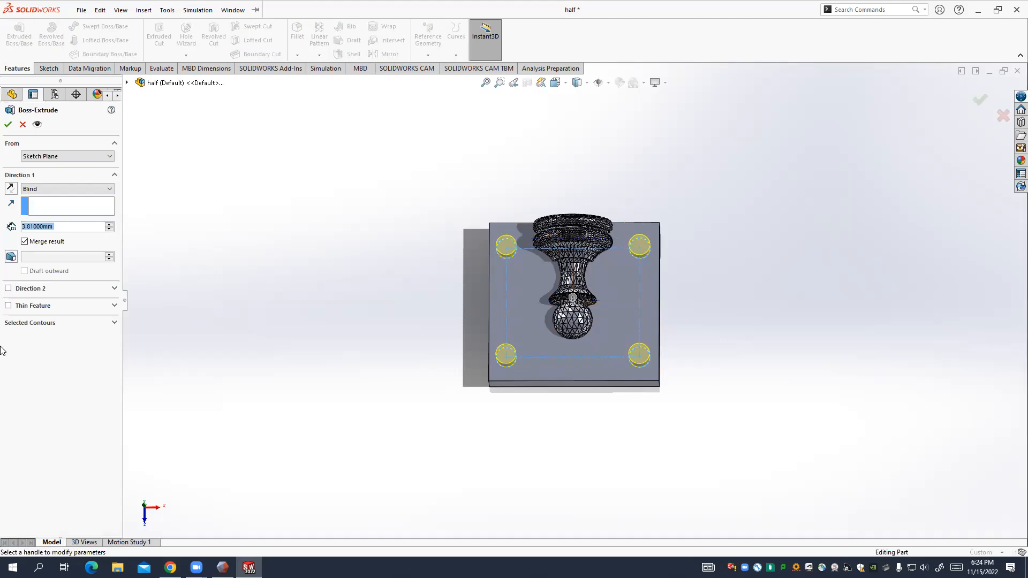
pyautogui.click(24, 325)
pyautogui.click(38, 336)
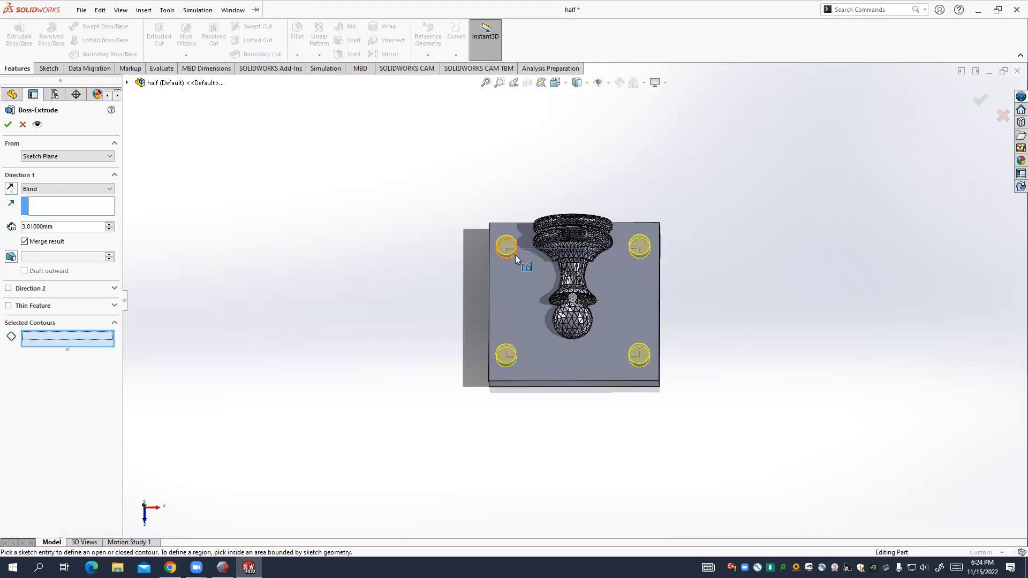
pyautogui.click(515, 254)
pyautogui.click(511, 351)
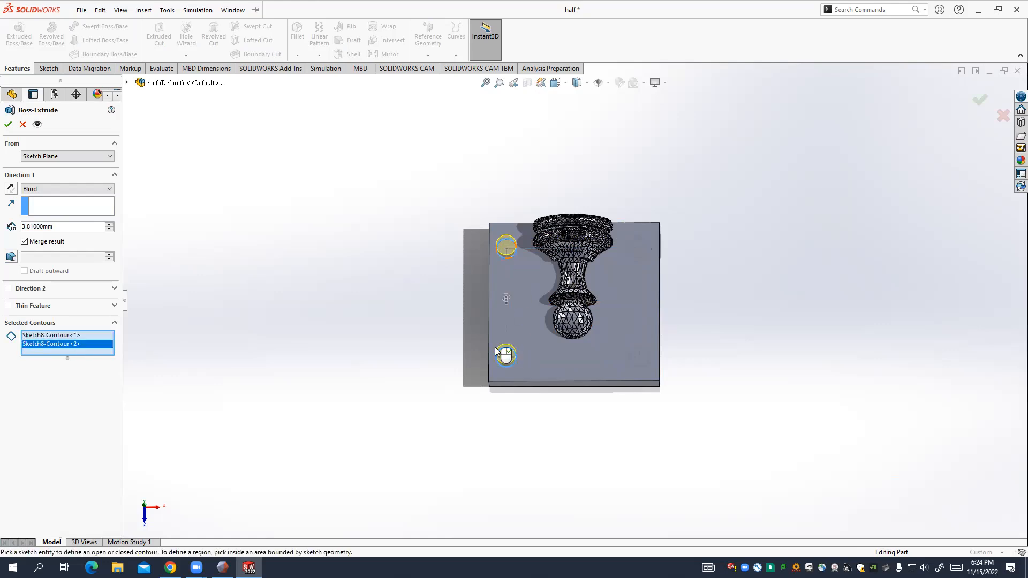
pyautogui.doubleClick(70, 227)
pyautogui.click(7, 124)
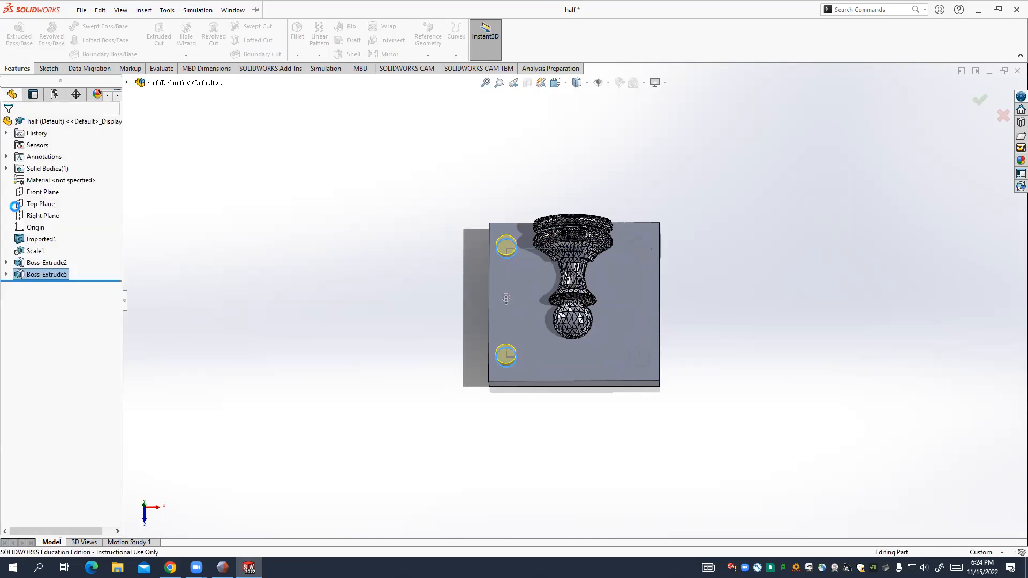
# Show the circle sketch under the peg extrusion and use its two 5 mm circles to cut holes 3.81 mm into the block.
pyautogui.click(6, 274)
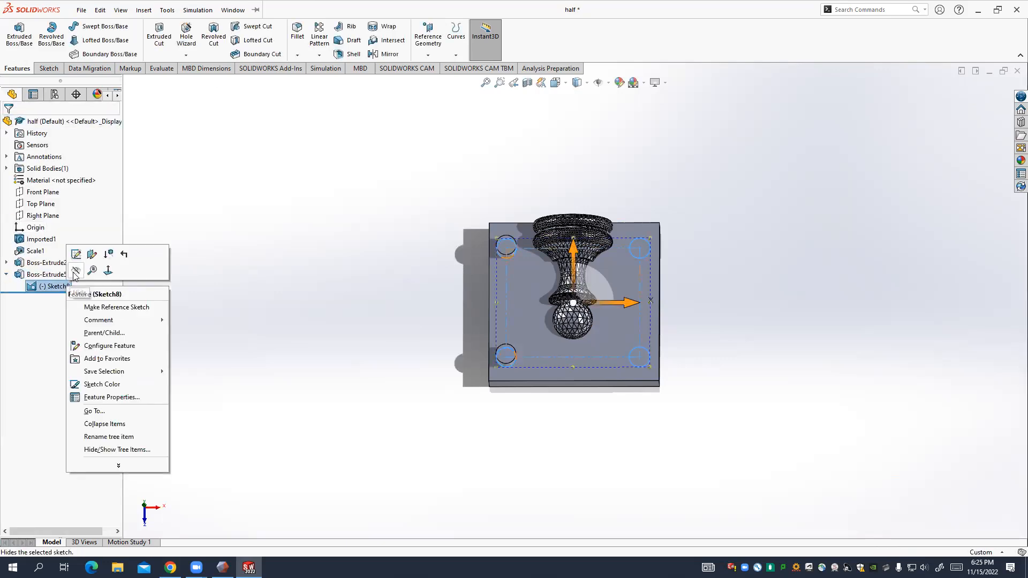
pyautogui.click(61, 287)
pyautogui.click(70, 271)
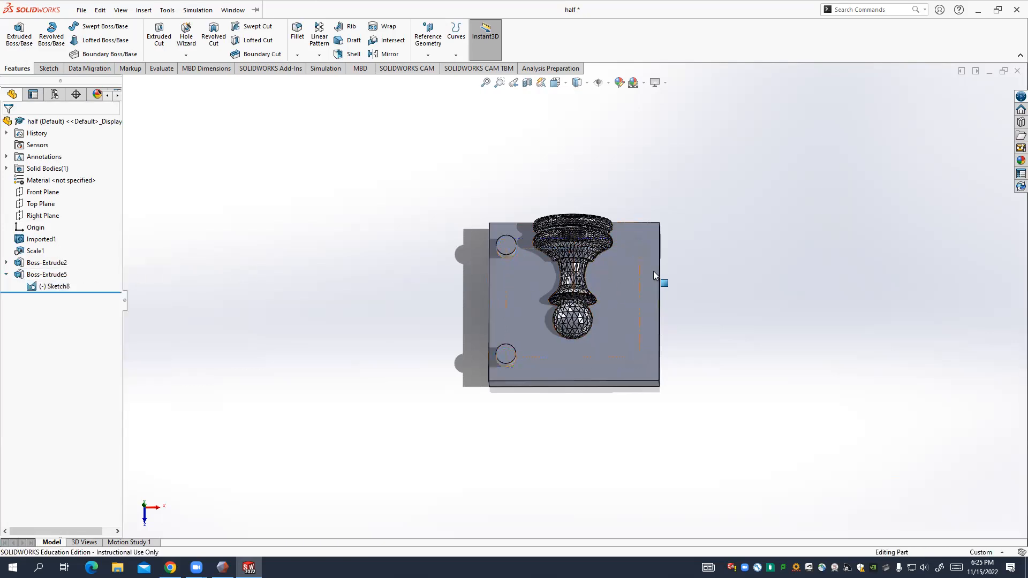
pyautogui.click(649, 257)
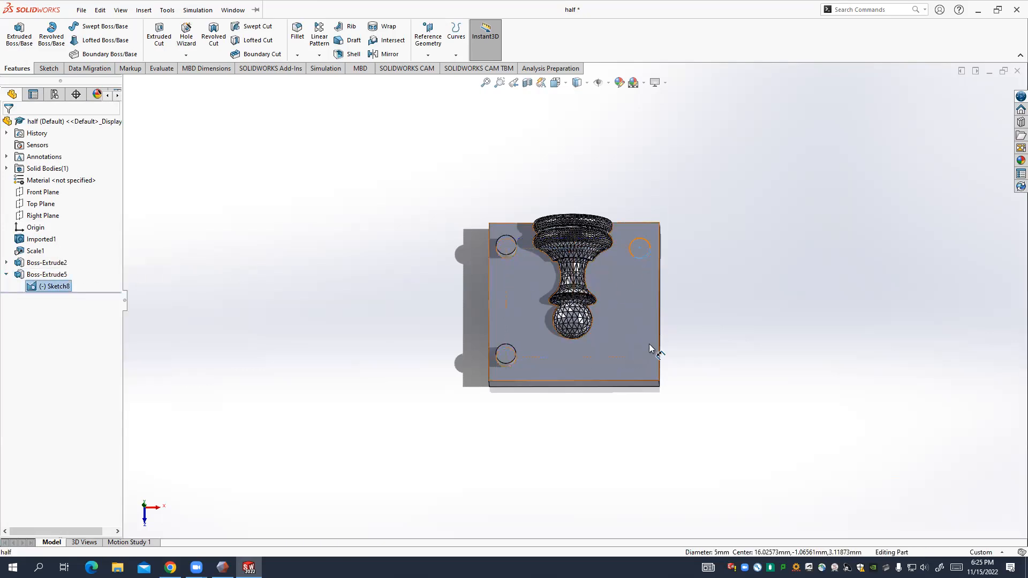
pyautogui.click(159, 47)
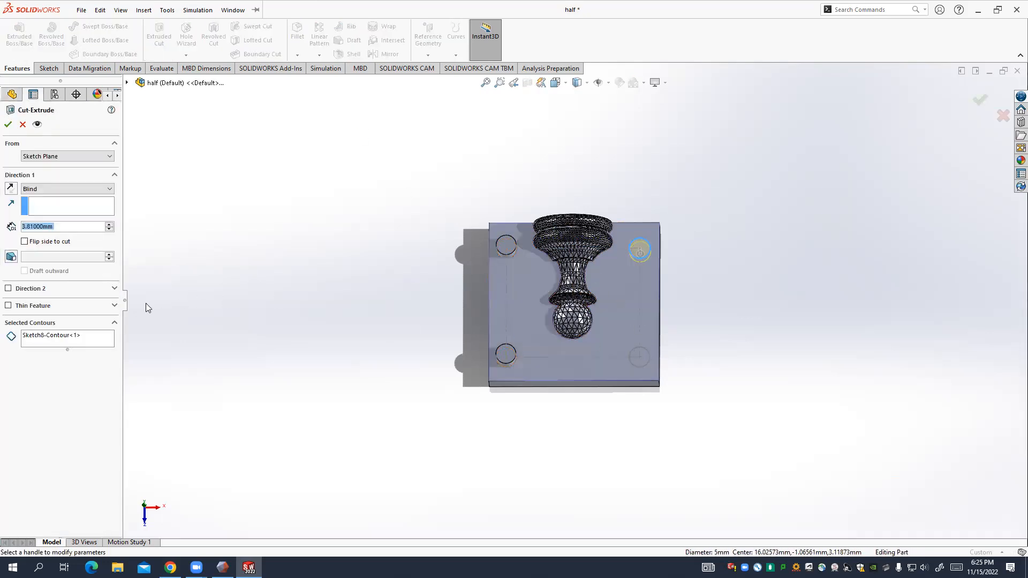
pyautogui.click(84, 337)
pyautogui.click(649, 355)
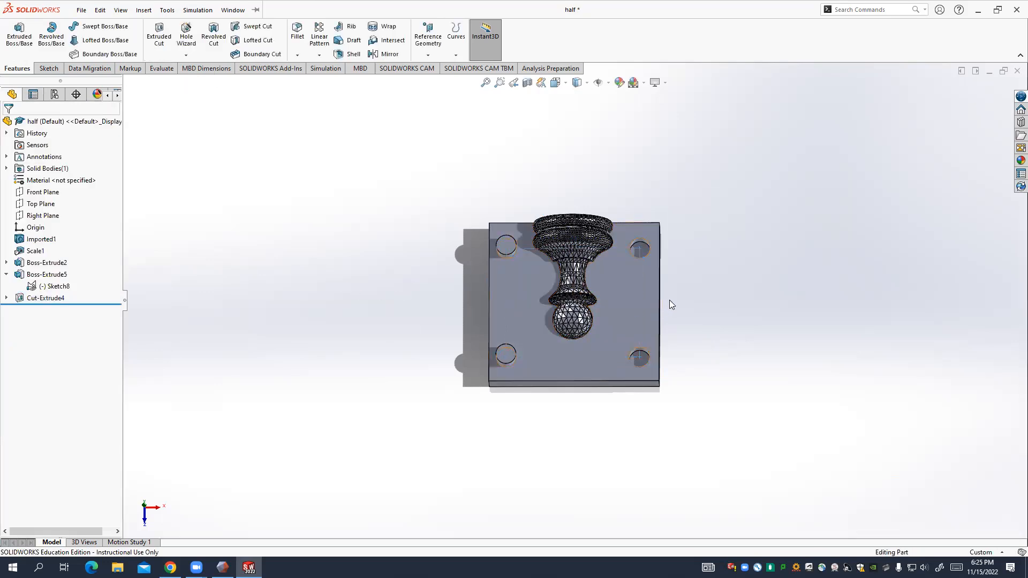
# Examine the block's pegs, holes and the pawn's hollow base from several angles.
pyautogui.moveTo(669, 299); pyautogui.dragTo(661, 247, button='right')
pyautogui.moveTo(675, 236); pyautogui.dragTo(666, 209, button='middle')
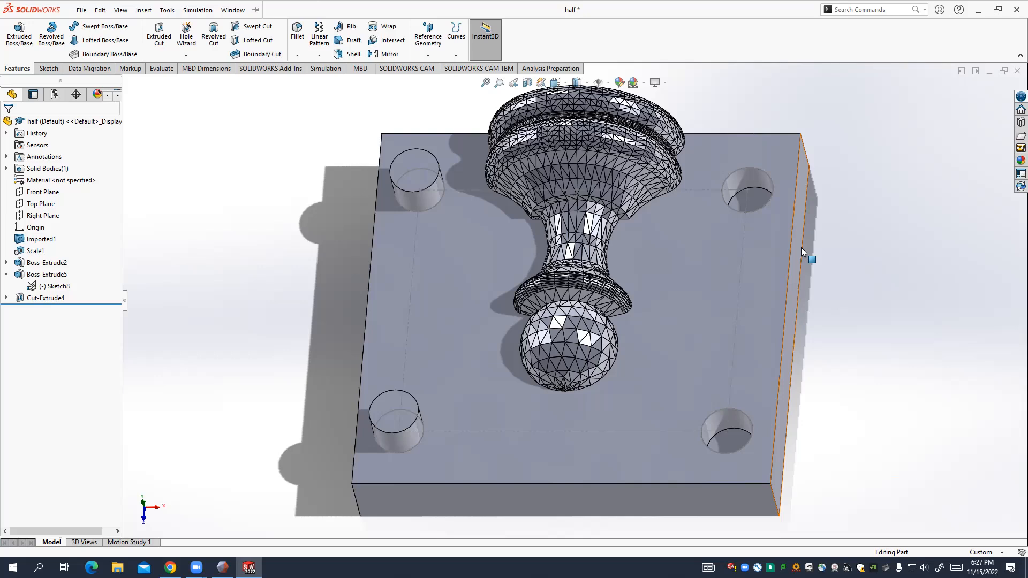
pyautogui.moveTo(838, 272); pyautogui.dragTo(725, 276, button='right')
pyautogui.moveTo(536, 273); pyautogui.dragTo(538, 292, button='middle')
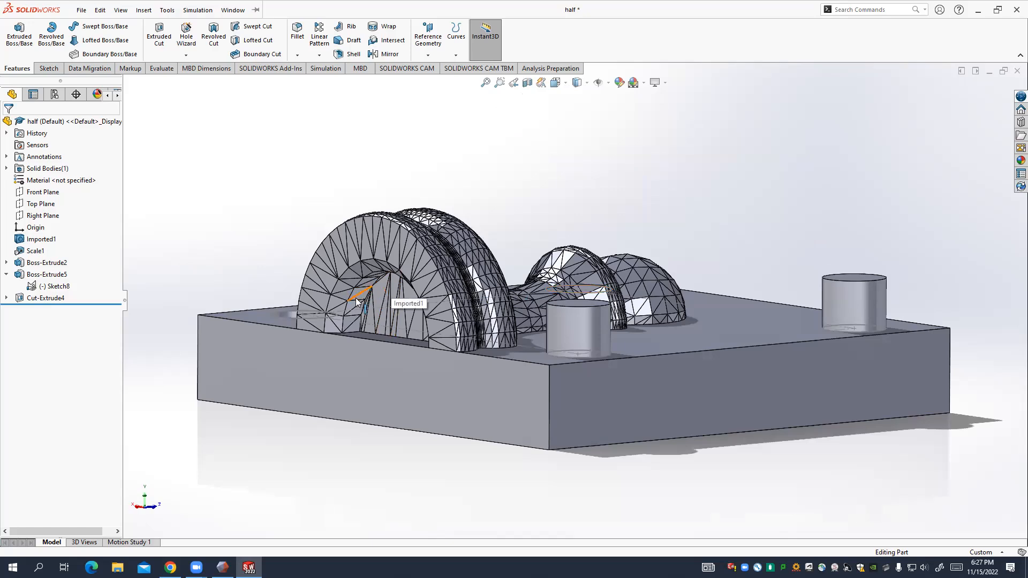
pyautogui.moveTo(336, 318); pyautogui.dragTo(291, 331, button='middle')
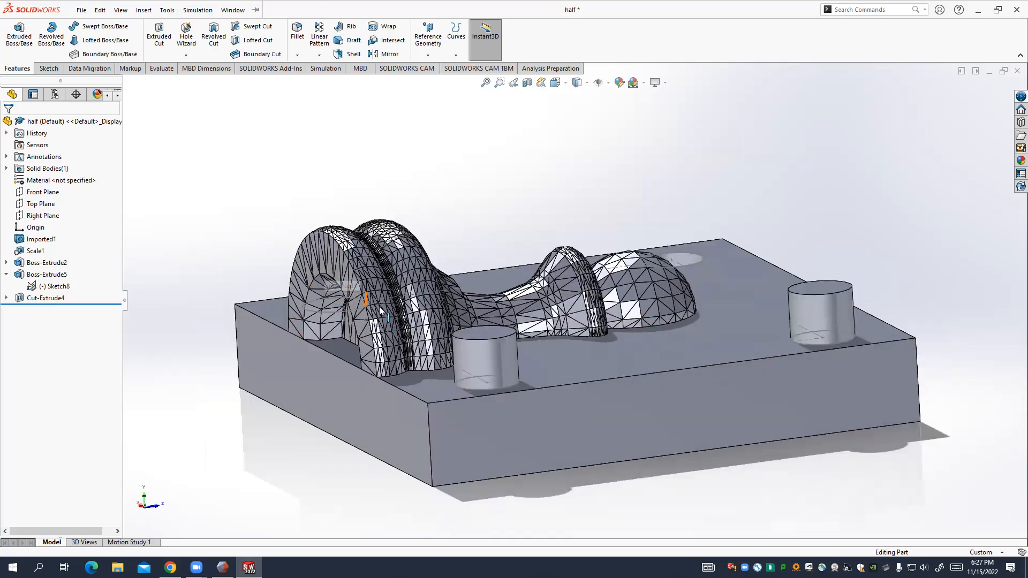
pyautogui.moveTo(394, 262); pyautogui.dragTo(425, 302, button='middle')
pyautogui.scroll(3, 380, 289)
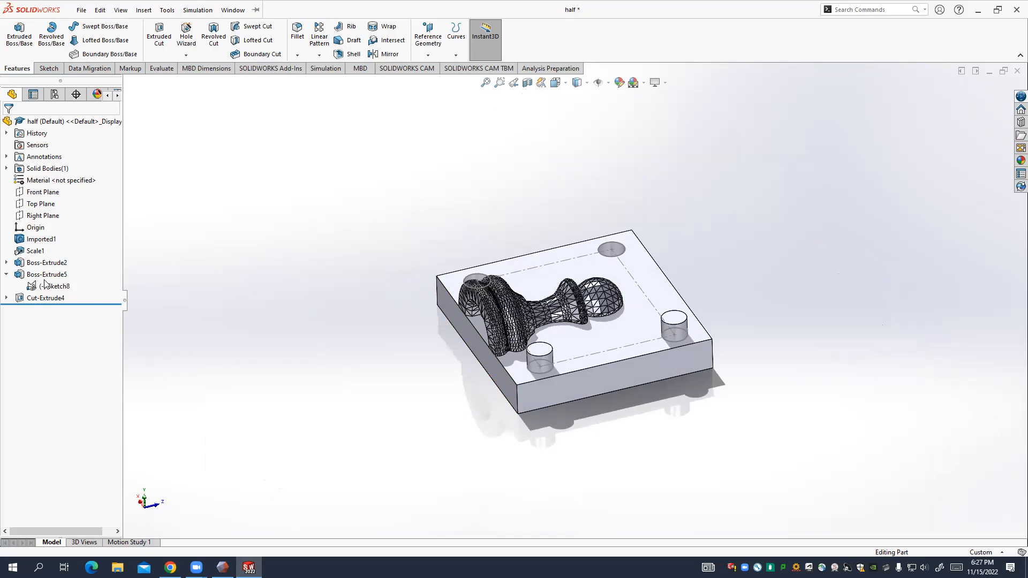
# Edit the block's base sketch, extend the rectangle's lower edge past the pawn's base and exit the sketch.
pyautogui.click(43, 262)
pyautogui.click(62, 225)
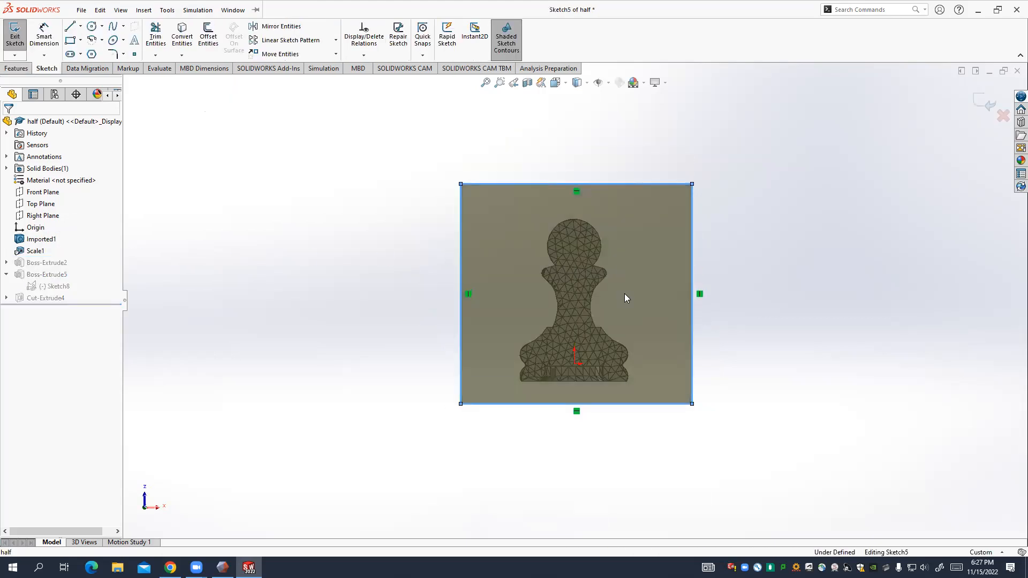
pyautogui.click(623, 276)
pyautogui.click(25, 43)
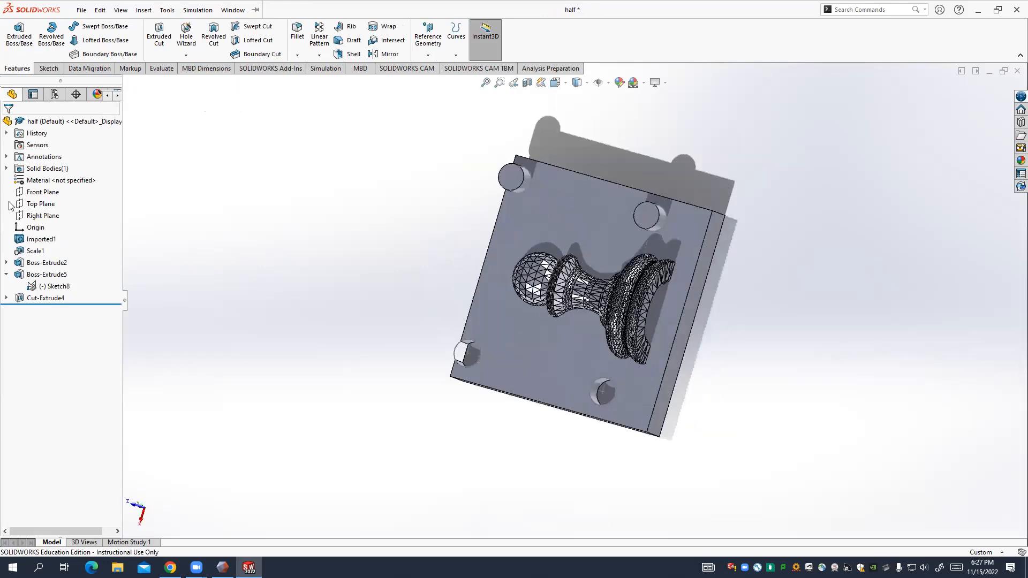
# Sketch a closed four-sided profile on the Right Plane from the pawn's base to the block's edge, about 7 mm tall at its outer side.
pyautogui.click(43, 215)
pyautogui.click(49, 68)
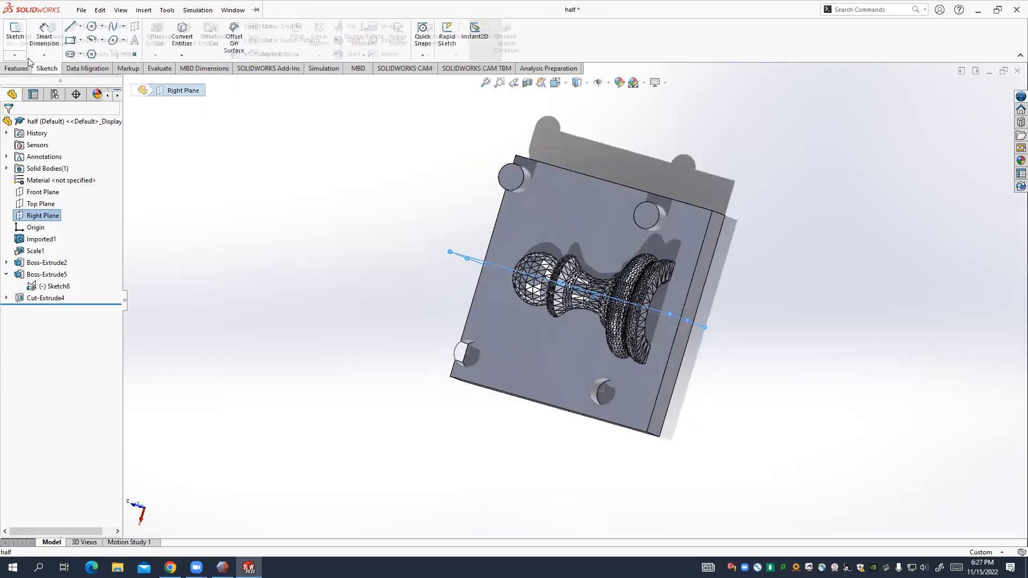
pyautogui.click(15, 34)
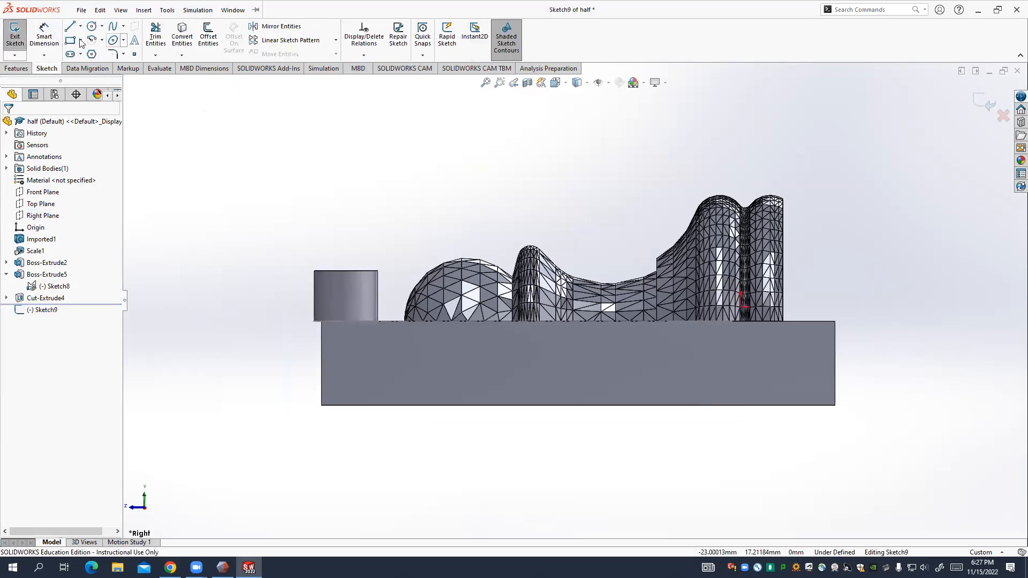
pyautogui.click(70, 27)
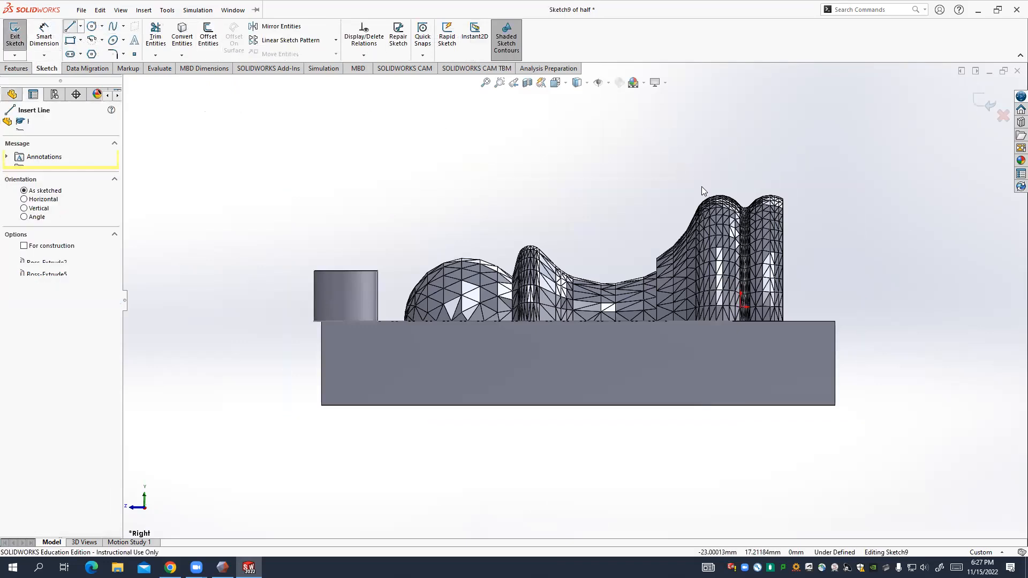
pyautogui.click(775, 276)
pyautogui.click(839, 228)
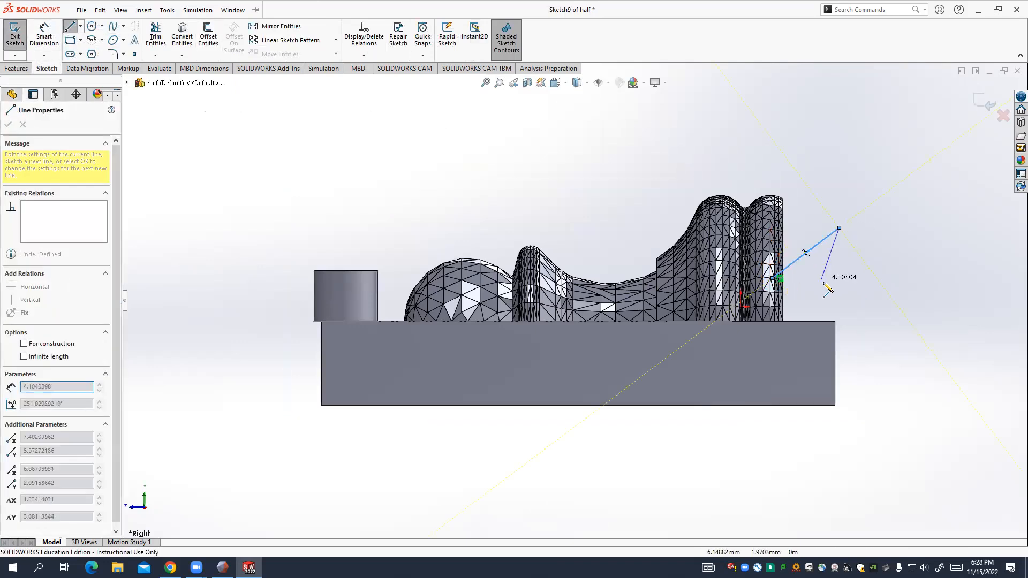
pyautogui.click(835, 321)
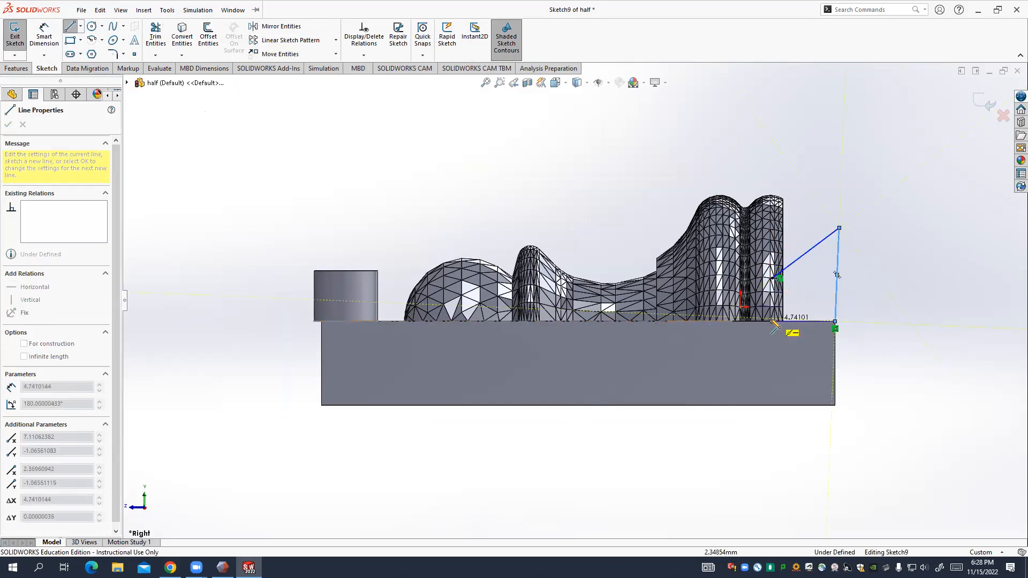
pyautogui.click(770, 322)
pyautogui.click(775, 276)
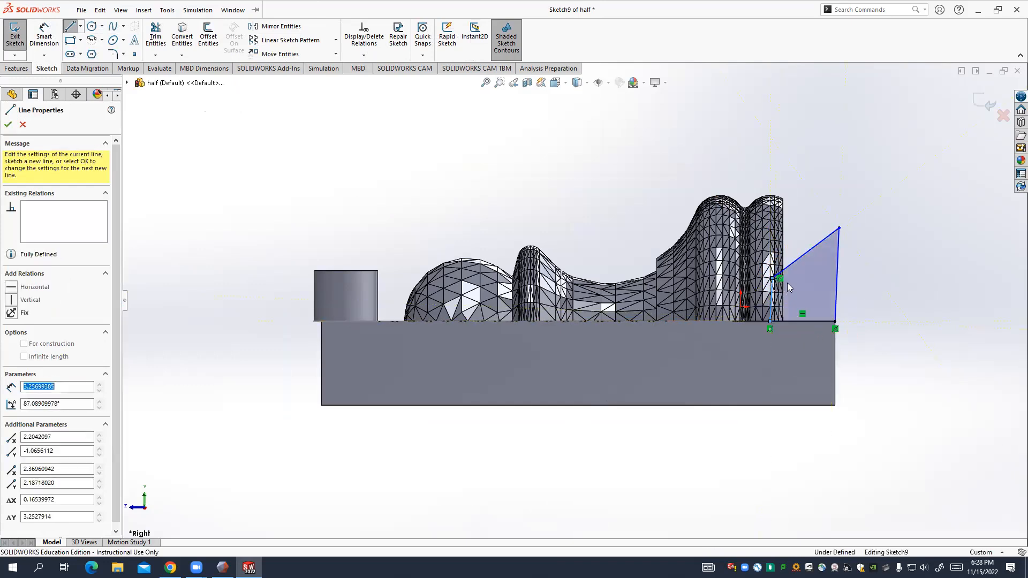
pyautogui.press('Escape')
# Make the outer side of the four-sided profile vertical.
pyautogui.click(836, 286)
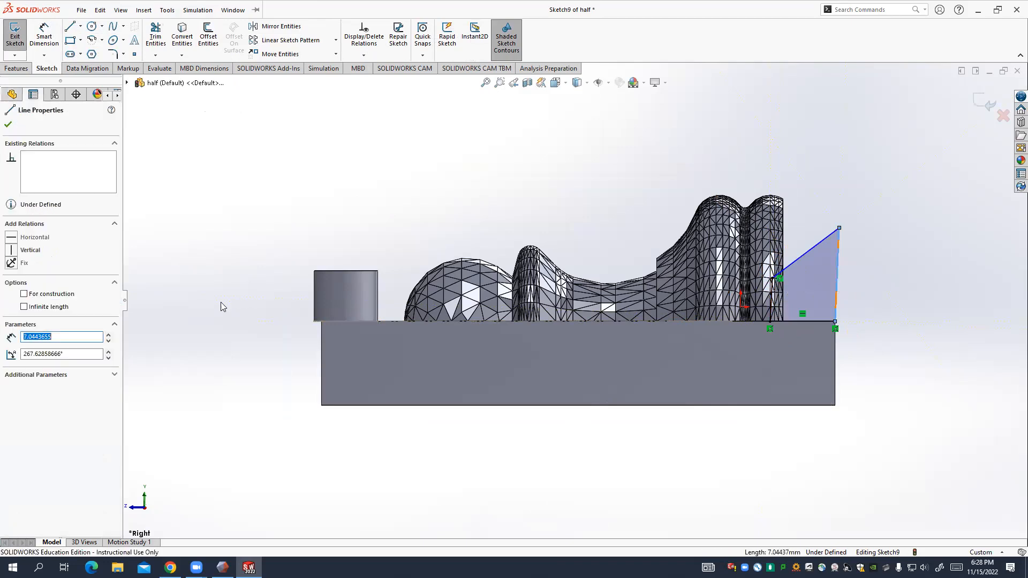
pyautogui.click(21, 252)
pyautogui.press('Escape')
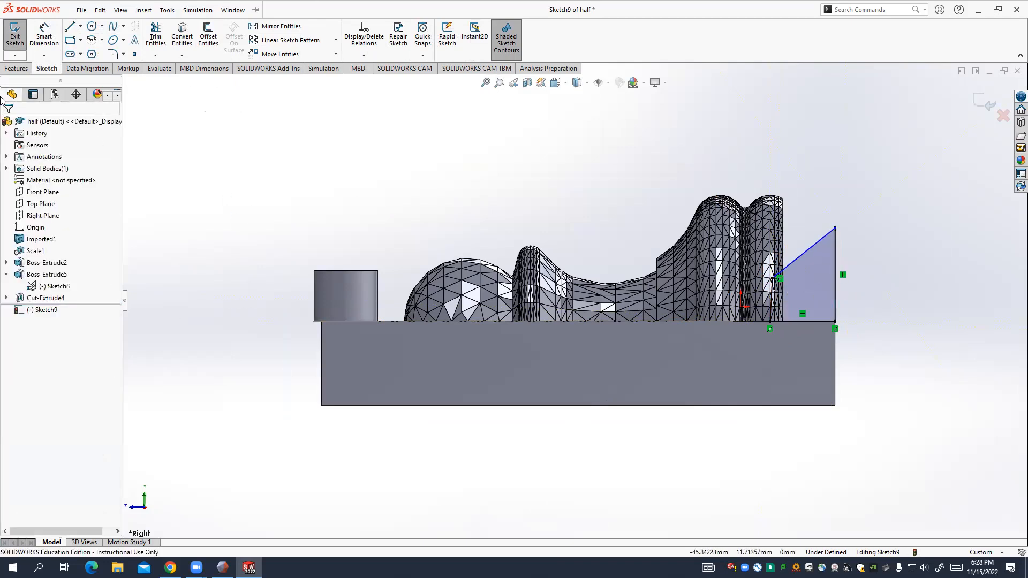
# Extrude the four-sided profile 3.81 mm with the Mid Plane end condition as a merged boss at the pawn's base.
pyautogui.click(11, 69)
pyautogui.click(20, 35)
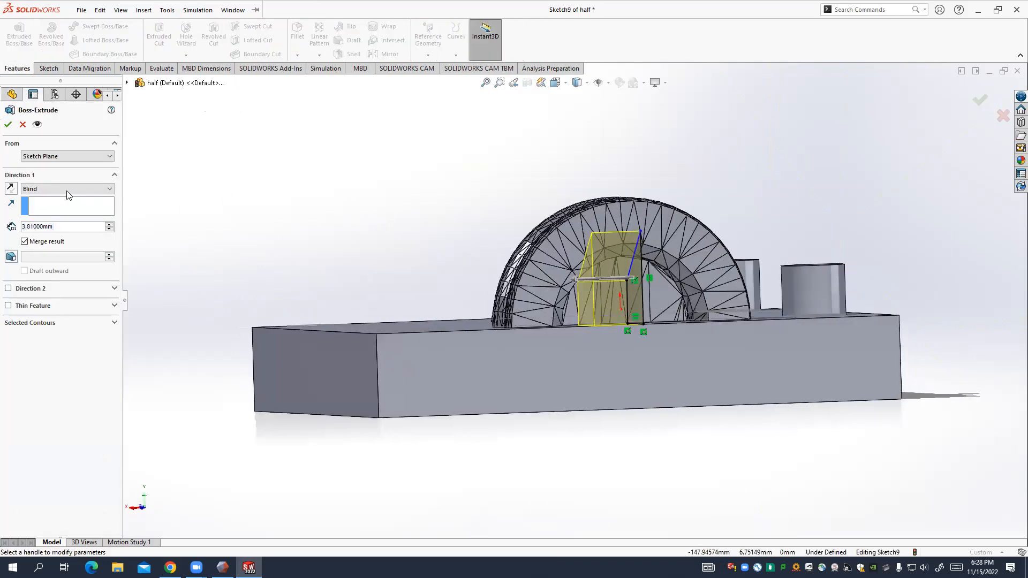
pyautogui.click(66, 189)
pyautogui.click(44, 243)
pyautogui.click(8, 124)
pyautogui.moveTo(492, 210); pyautogui.dragTo(540, 241, button='middle')
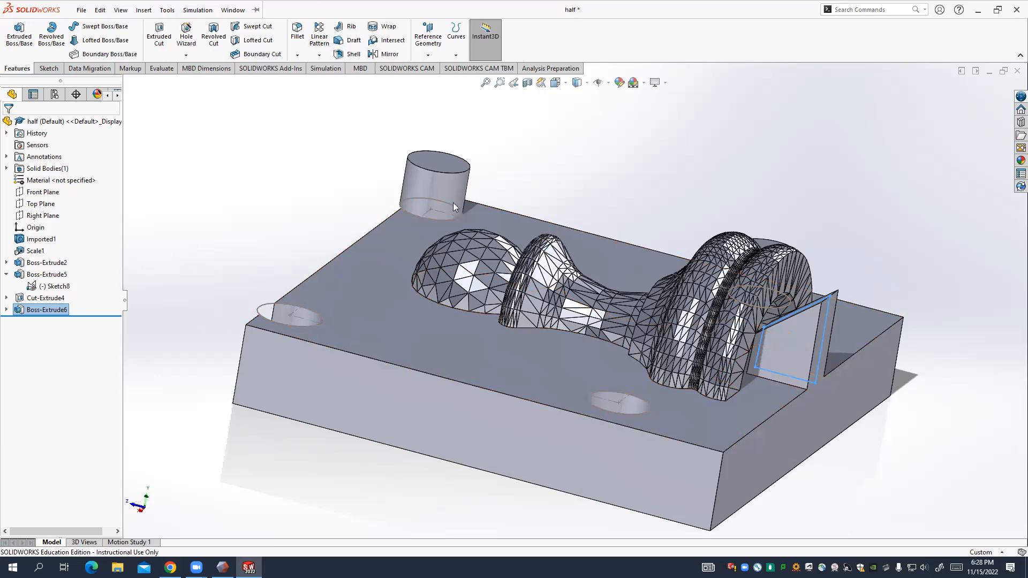
# Delete the trial boss at the pawn's base together with its four-sided profile sketch.
pyautogui.press('Delete')
pyautogui.click(575, 228)
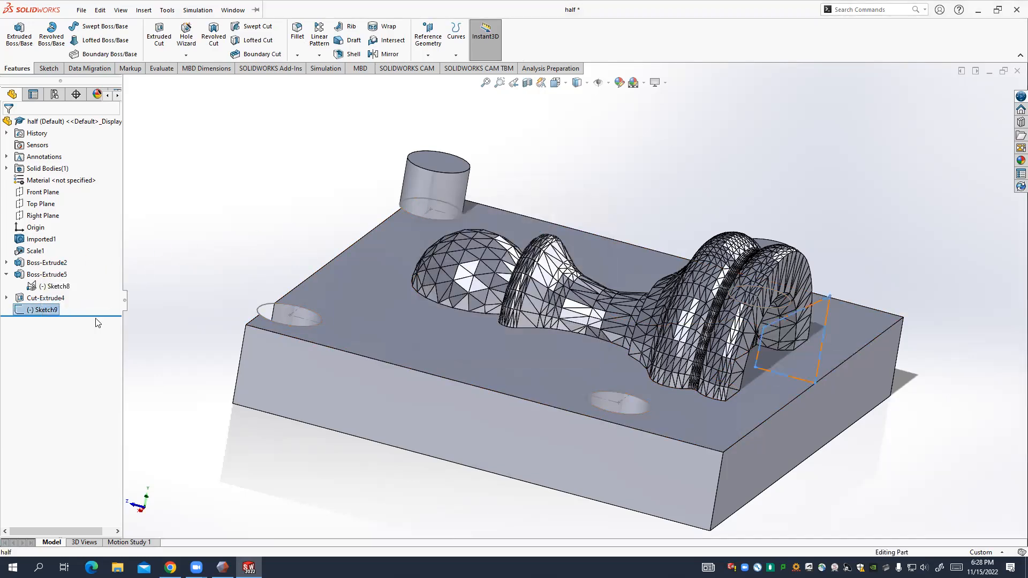
pyautogui.press('Delete')
pyautogui.click(580, 230)
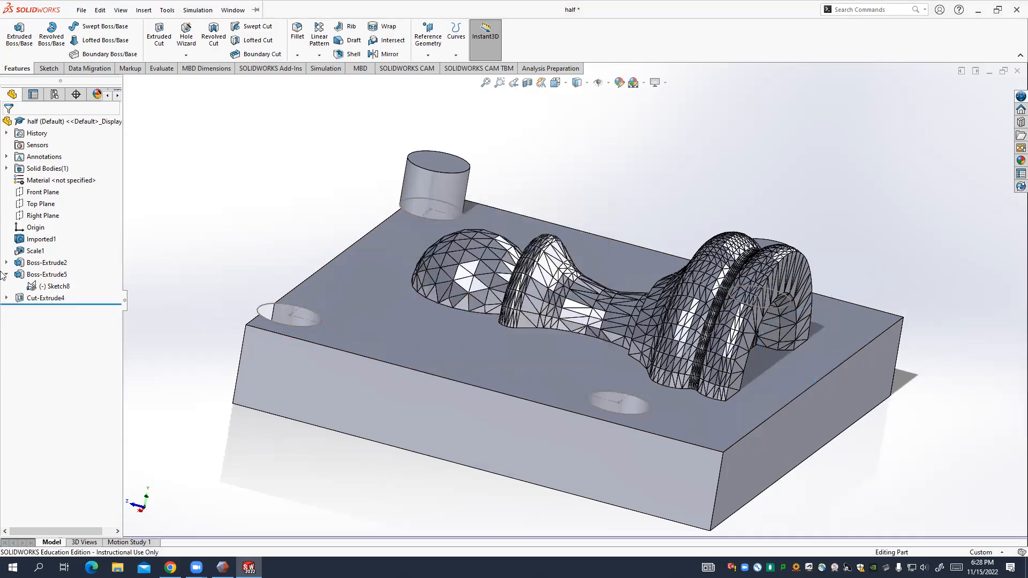
# Edit the block's base sketch, move the rectangle's lower edge back flush with the pawn's base and exit the sketch.
pyautogui.click(47, 262)
pyautogui.click(68, 227)
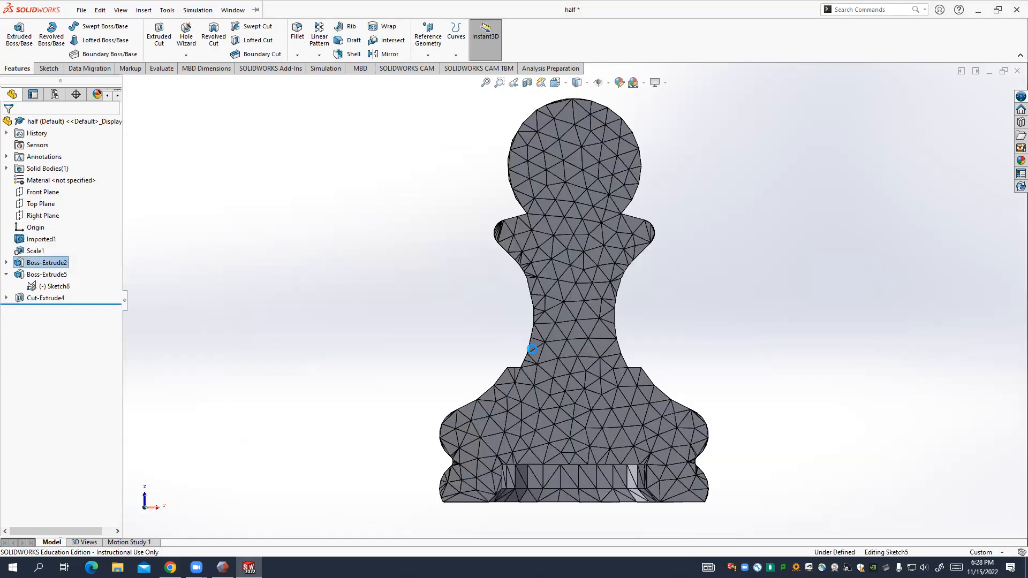
pyautogui.moveTo(602, 401); pyautogui.dragTo(615, 381)
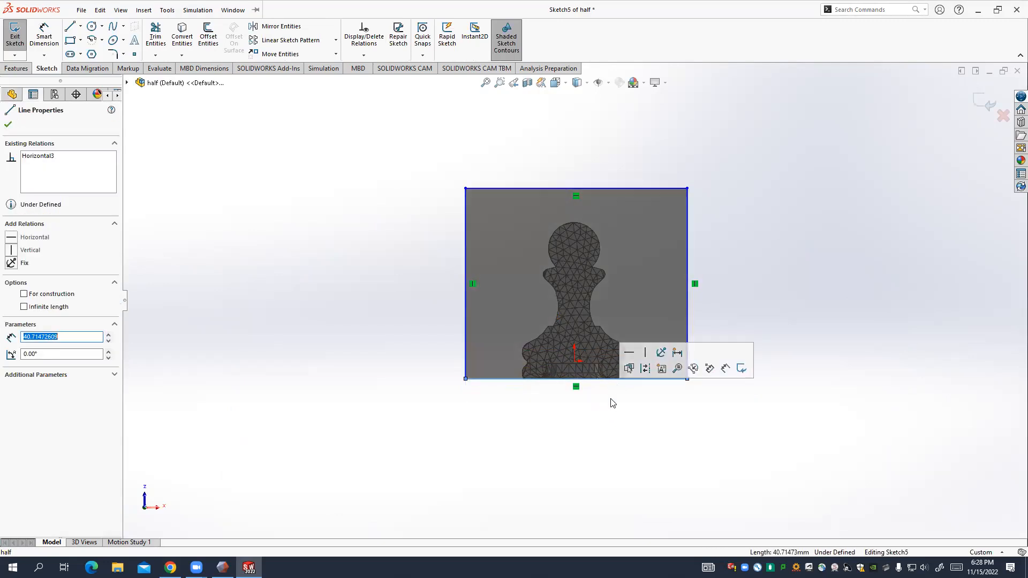
pyautogui.click(609, 398)
pyautogui.click(15, 38)
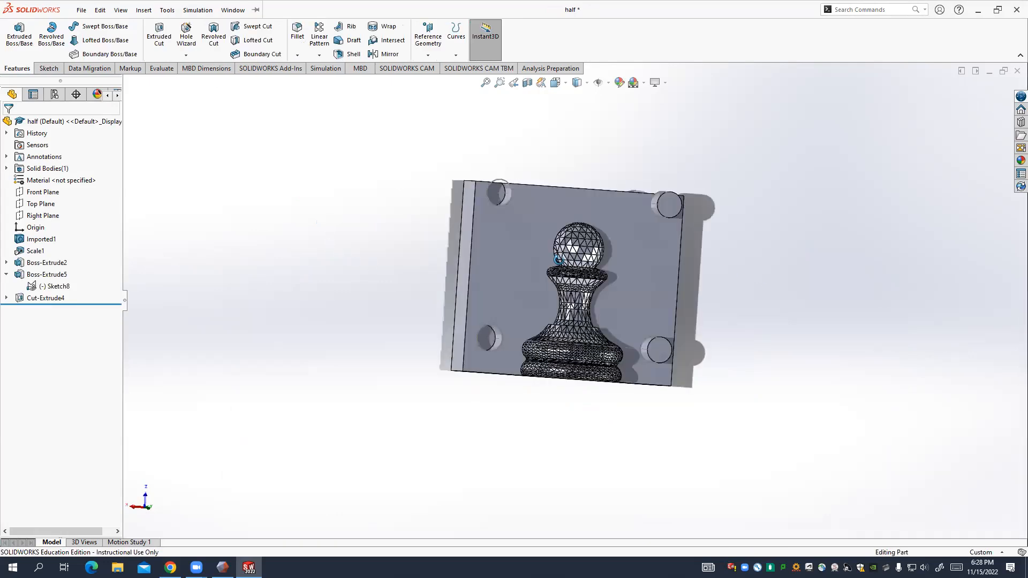
# Edit the circle sketch, move the head-side construction line and its circles inward from the block's edge, and exit the sketch.
pyautogui.click(46, 297)
pyautogui.click(67, 262)
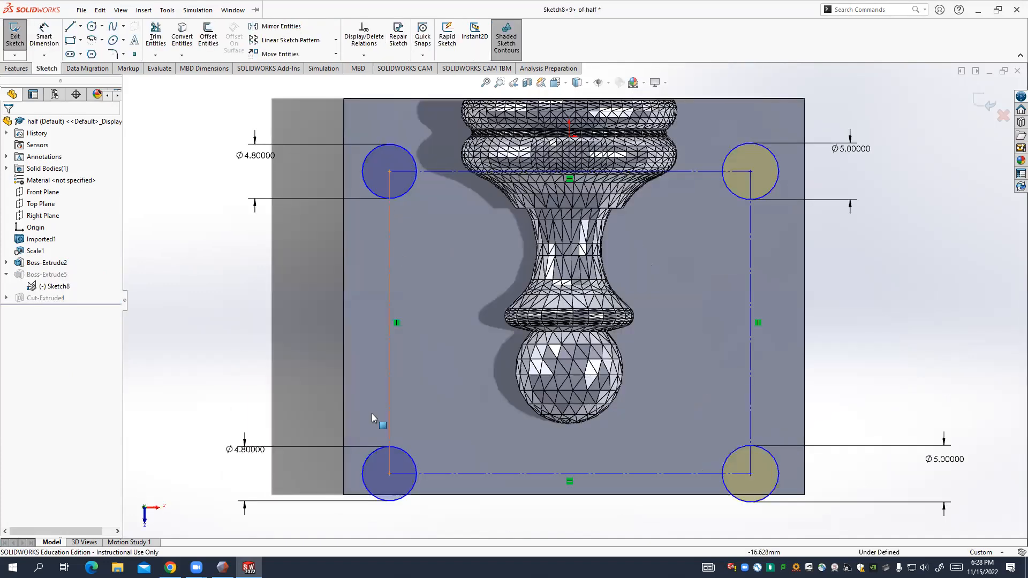
pyautogui.moveTo(427, 474); pyautogui.dragTo(428, 439)
pyautogui.click(12, 51)
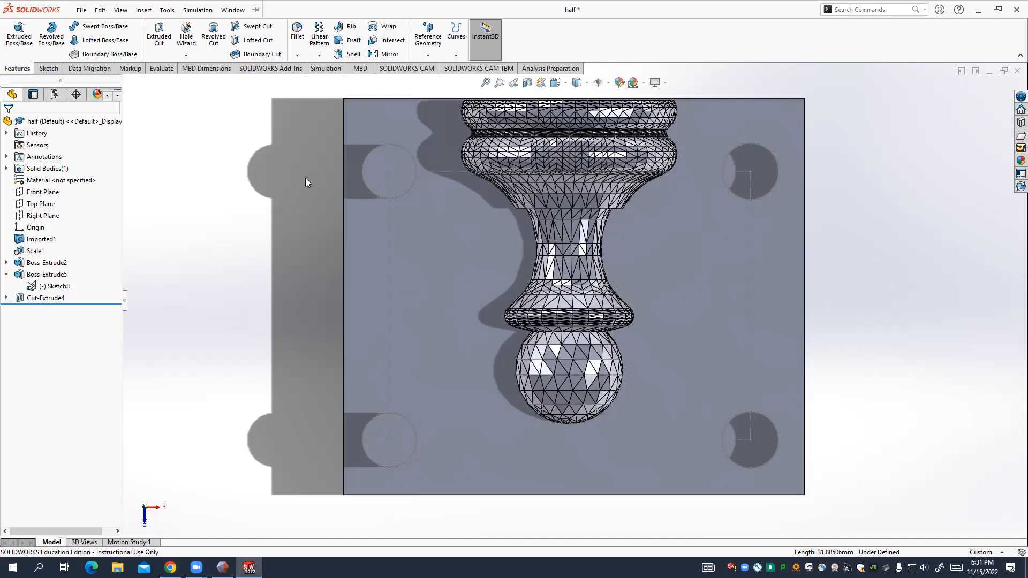
# Open the block's base sketch for editing, check the rectangle's lower edge against the pawn's base up close, and exit the sketch.
pyautogui.press('z')
pyautogui.moveTo(566, 167); pyautogui.dragTo(659, 182, button='middle')
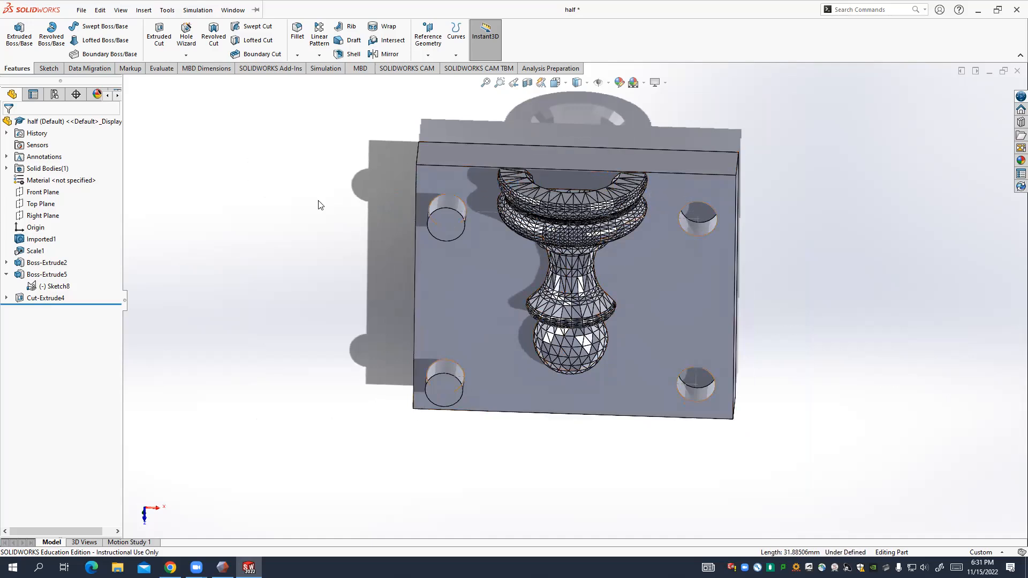
pyautogui.click(36, 268)
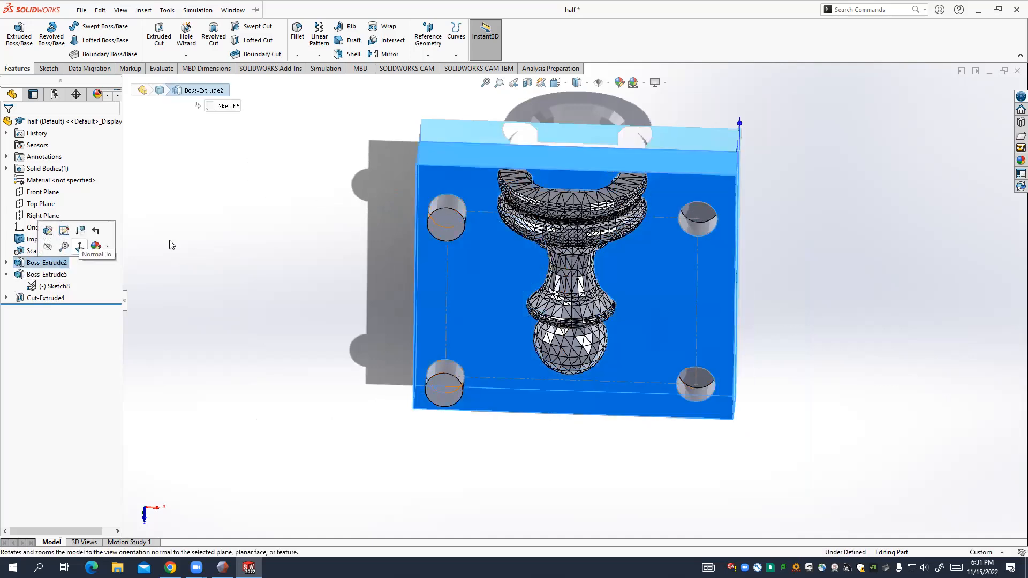
pyautogui.press('Escape')
pyautogui.press('space')
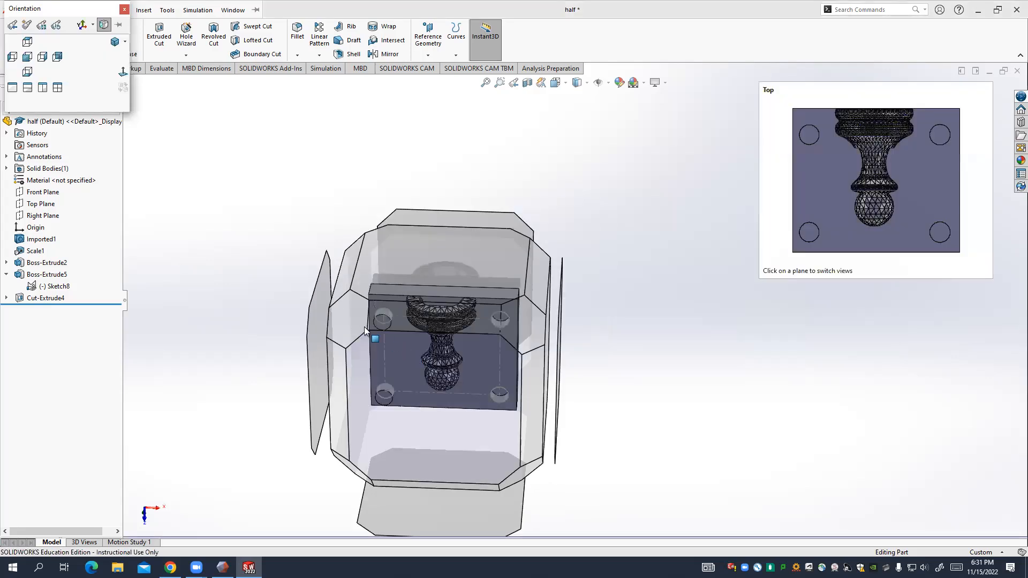
pyautogui.click(364, 326)
pyautogui.rightClick(58, 265)
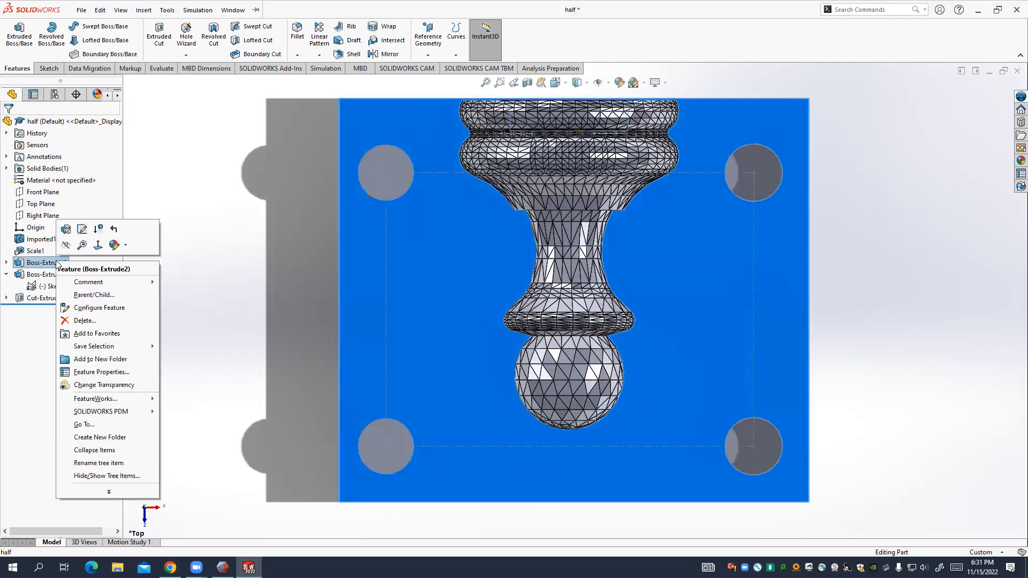
pyautogui.click(82, 230)
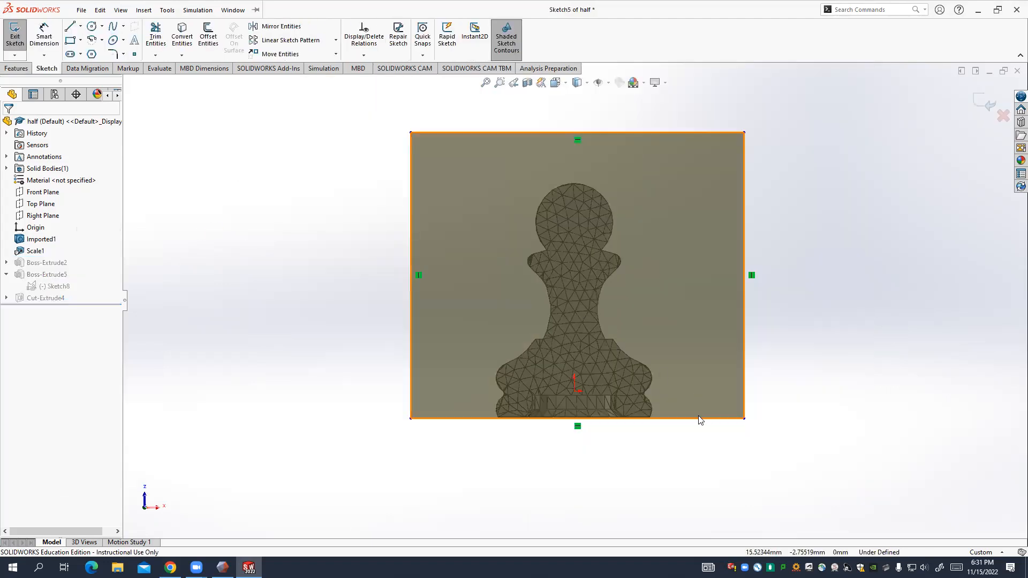
pyautogui.click(592, 374)
pyautogui.moveTo(586, 362); pyautogui.dragTo(512, 404)
pyautogui.scroll(-3, 522, 411)
pyautogui.scroll(-5, 512, 407)
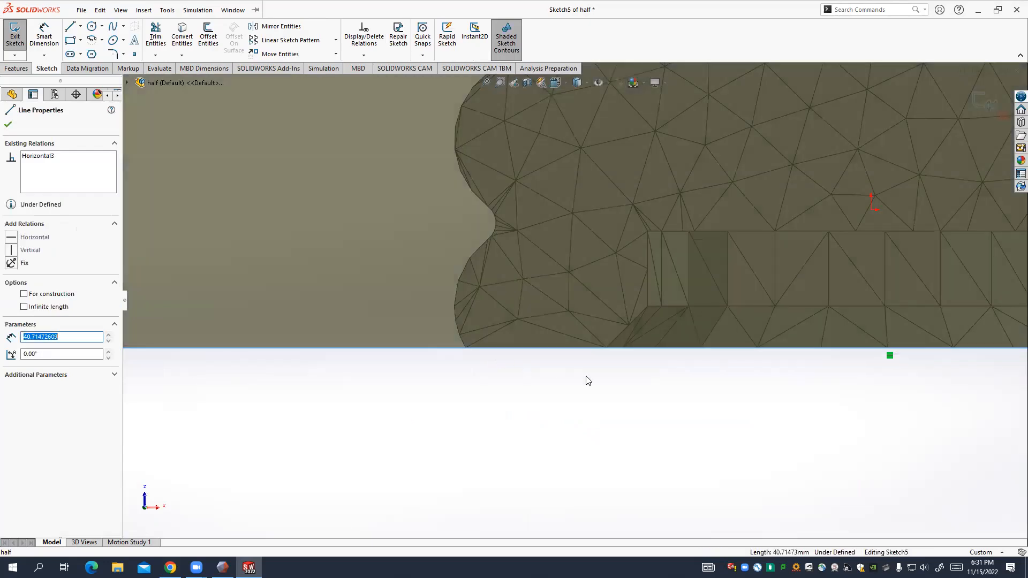
pyautogui.click(586, 378)
pyautogui.scroll(12, 602, 349)
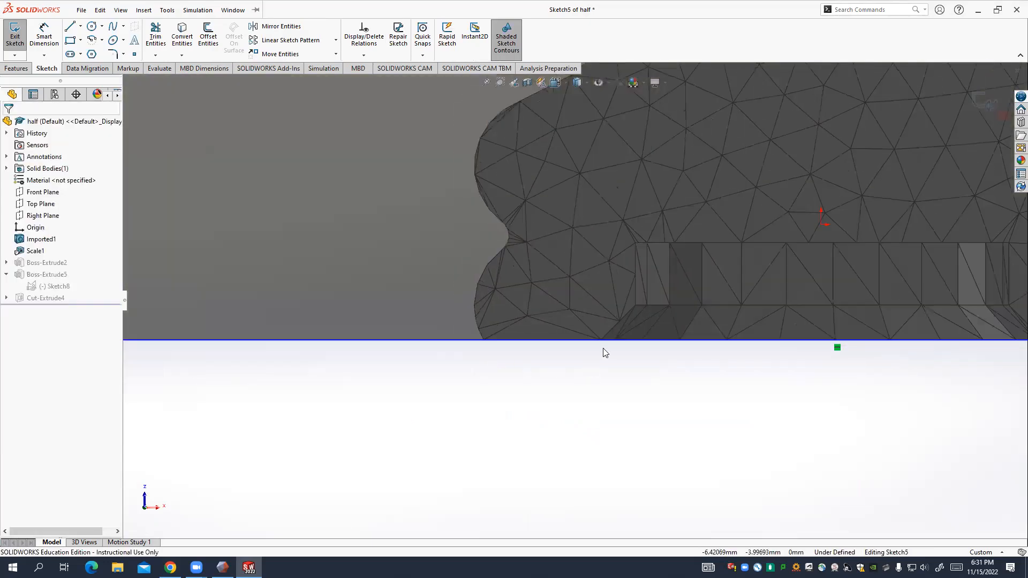
pyautogui.click(7, 28)
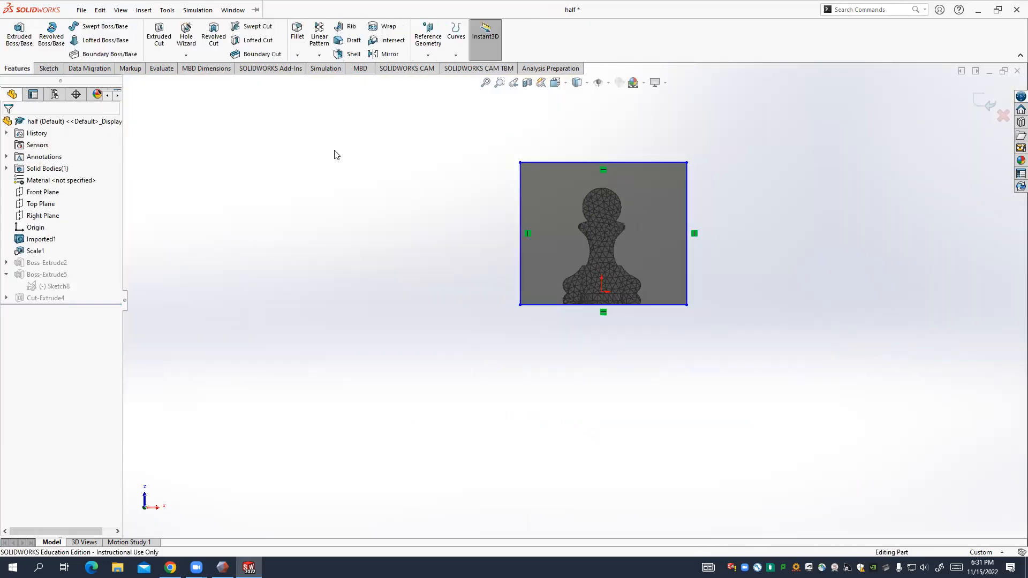
pyautogui.moveTo(746, 315)
pyautogui.mouseDown(button='middle')
pyautogui.moveTo(651, 278)
pyautogui.moveTo(555, 169)
pyautogui.moveTo(495, 204)
pyautogui.moveTo(599, 247)
pyautogui.mouseUp(button='middle')
pyautogui.moveTo(580, 230); pyautogui.dragTo(586, 244, button='middle')
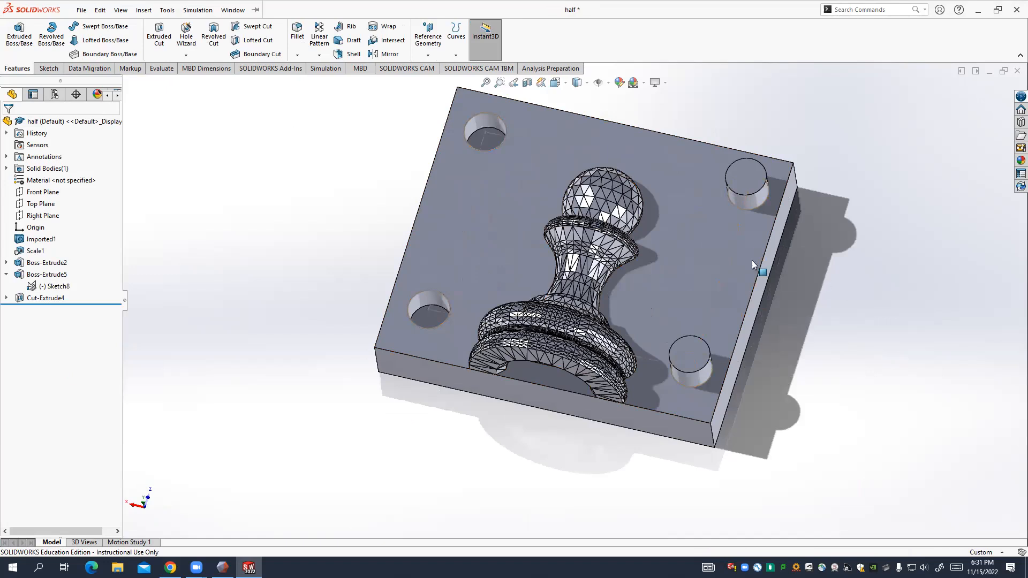
# Save the mold half as an STL file named half in the Downloads folder, replacing the existing file.
pyautogui.click(80, 10)
pyautogui.click(288, 113)
pyautogui.click(172, 10)
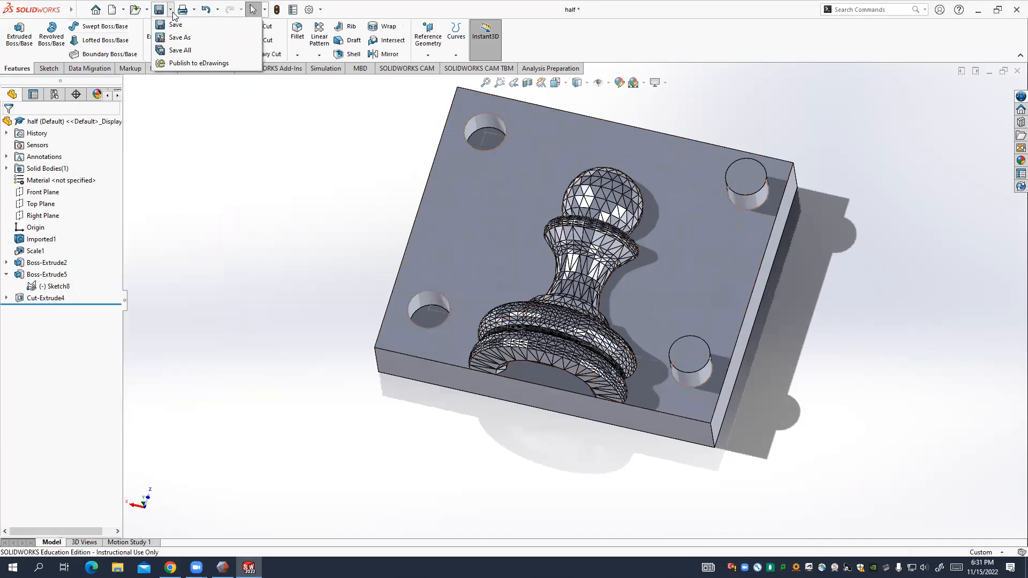
pyautogui.click(182, 37)
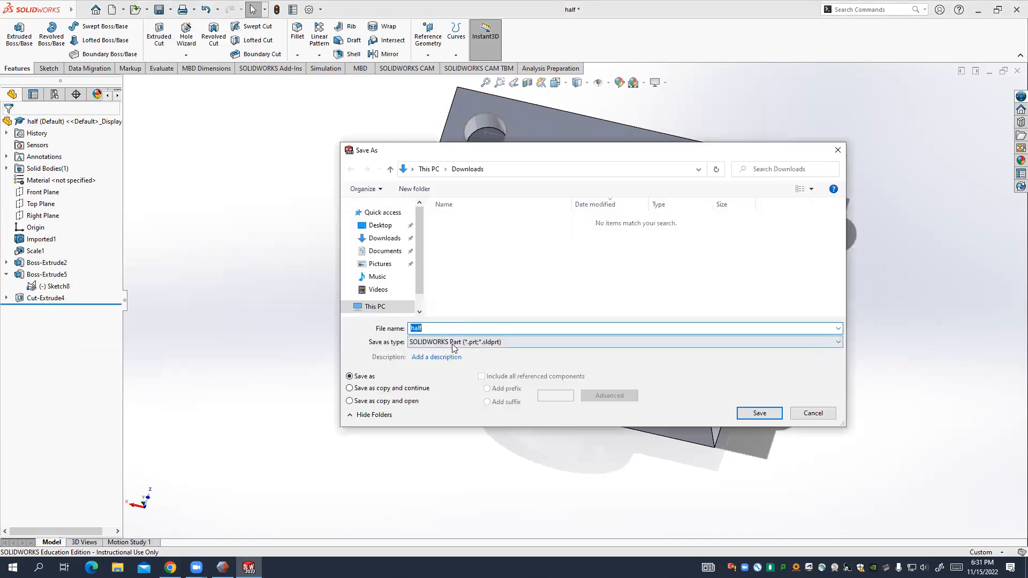
pyautogui.click(453, 343)
pyautogui.click(446, 307)
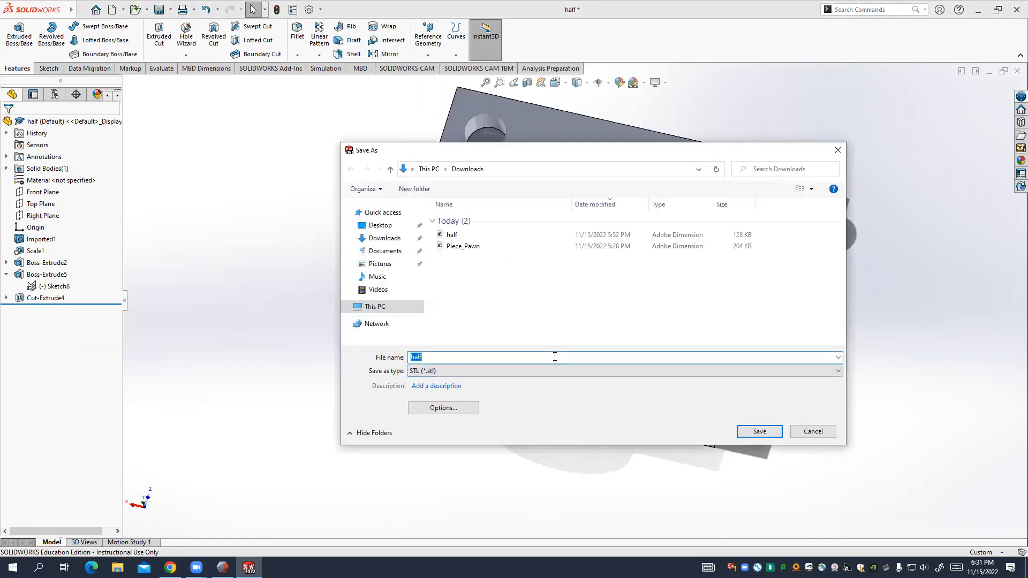
pyautogui.click(759, 431)
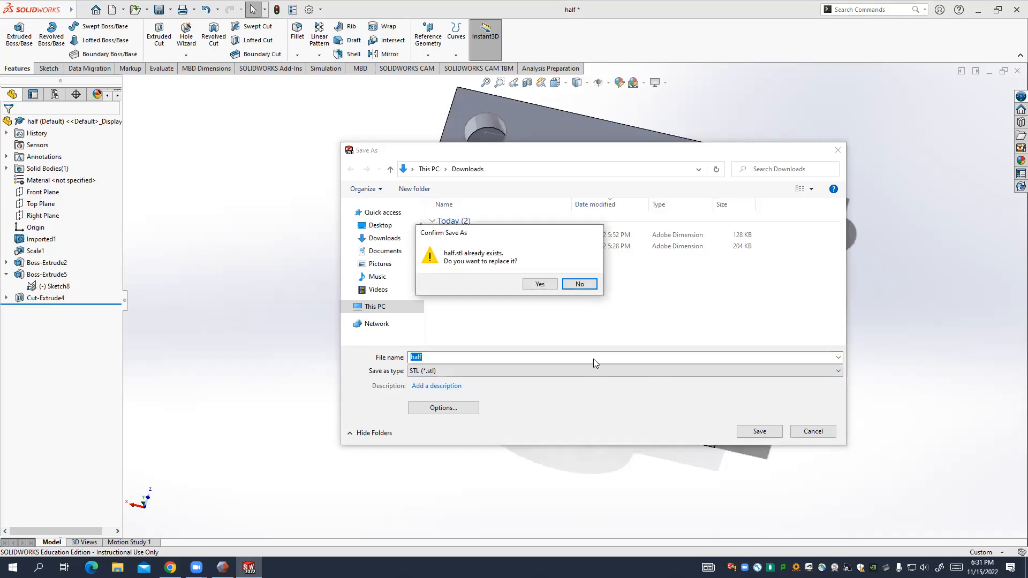
pyautogui.click(535, 286)
pyautogui.click(539, 295)
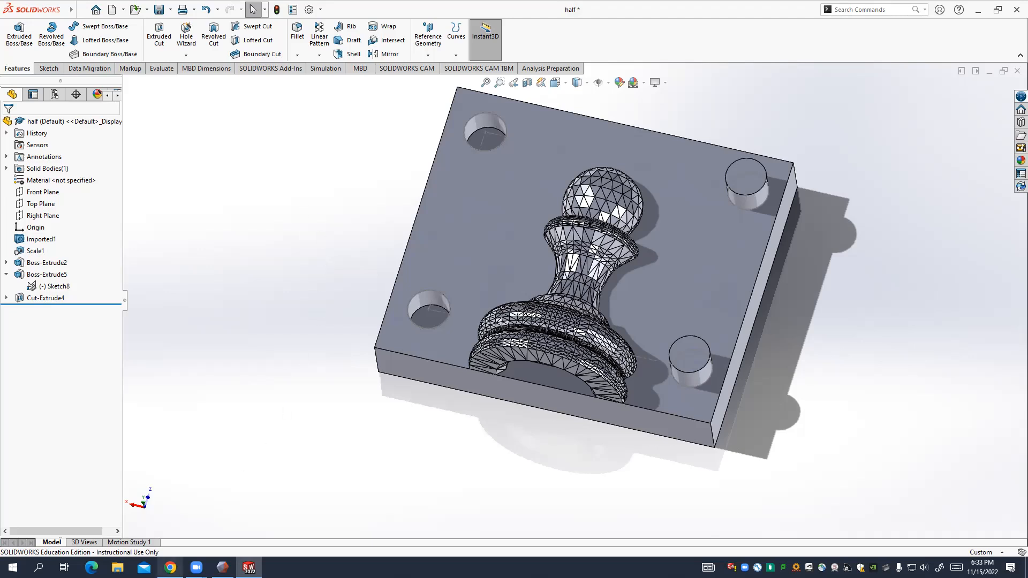
# Switch to Chrome, open the STL Processing instructions linked from the ENGI210_FinalProject_F2022 document, and review the block extrusion and centering pegs sections.
pyautogui.click(170, 567)
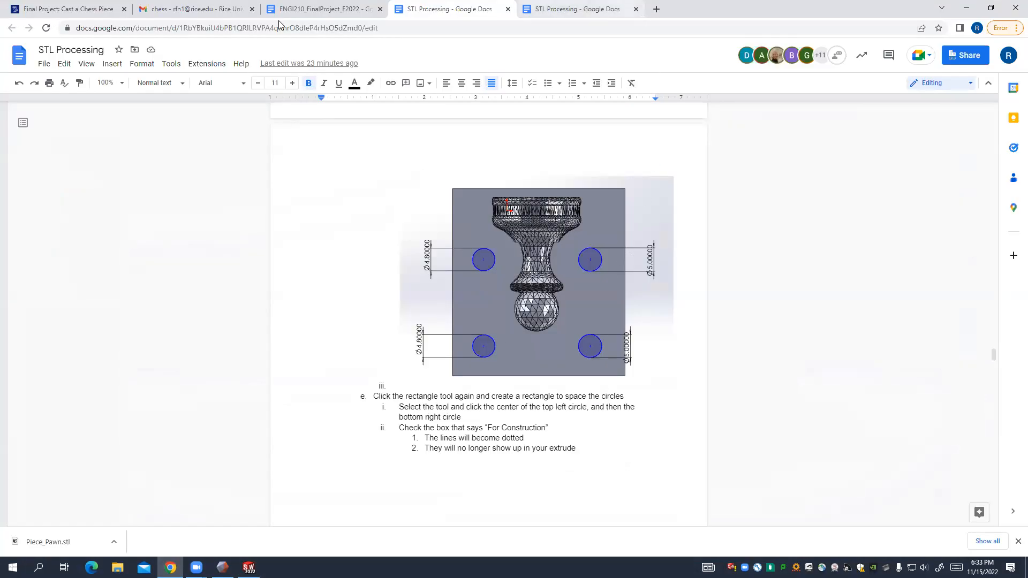
pyautogui.hotkey('ctrl', 'shift', 'Tab')
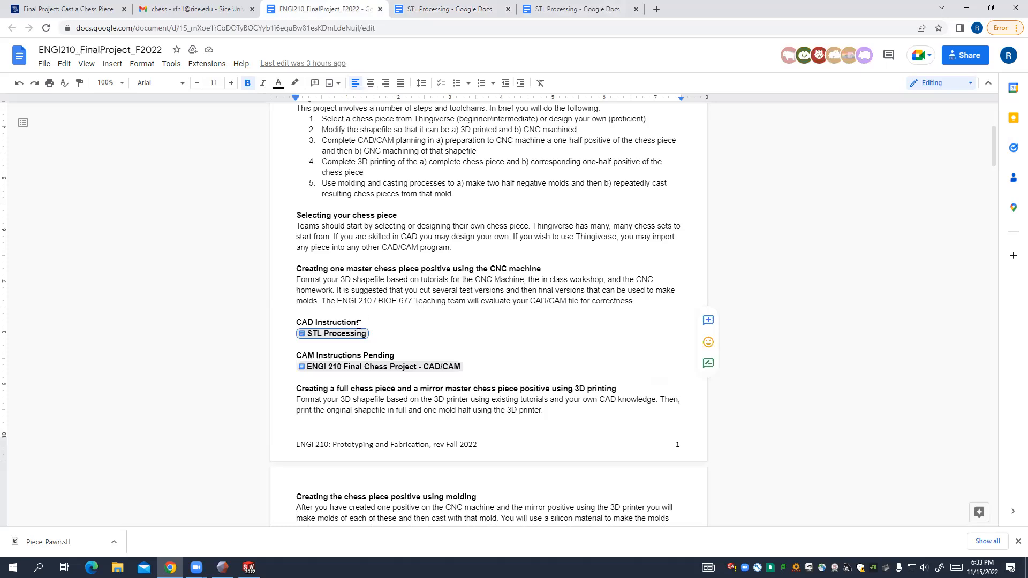
pyautogui.moveTo(348, 341)
pyautogui.click(355, 359)
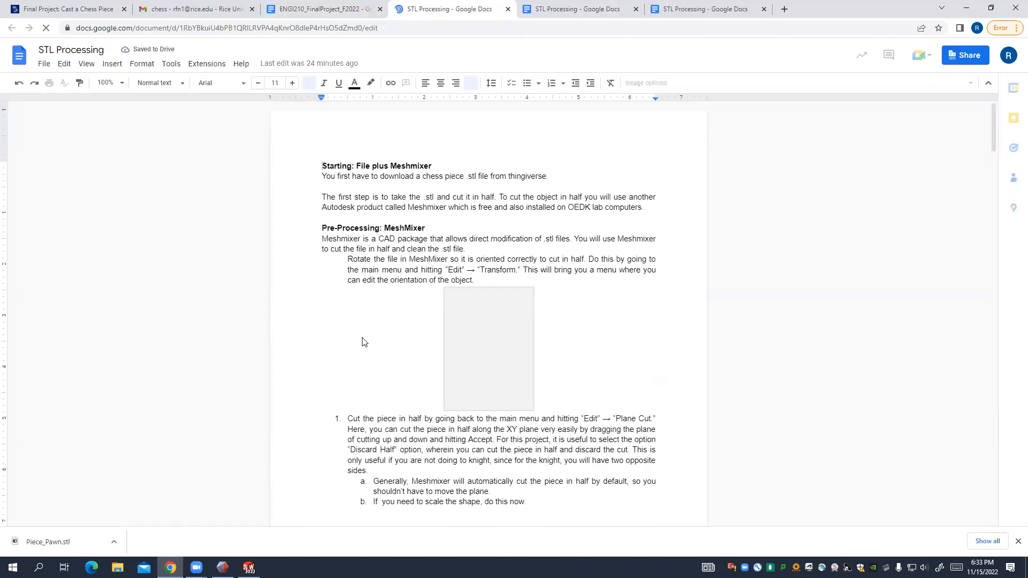
pyautogui.scroll(-12, 361, 342)
pyautogui.scroll(-20, 376, 382)
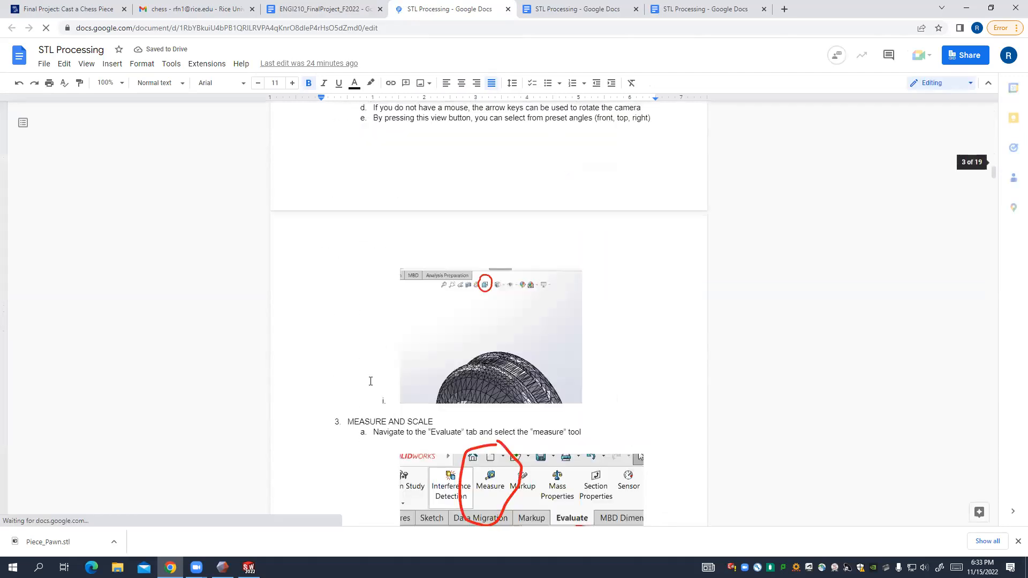
pyautogui.scroll(-20, 368, 375)
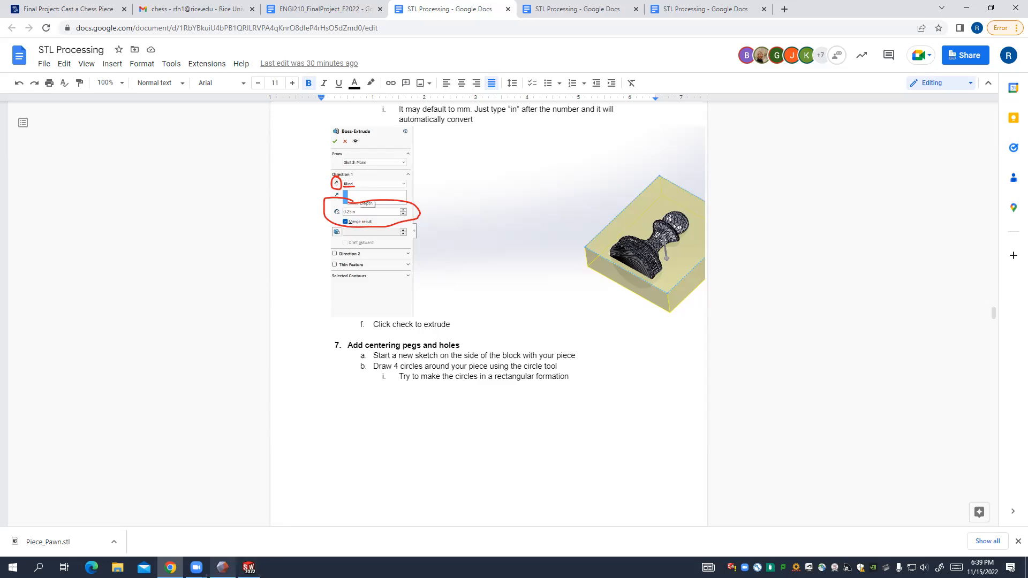
pyautogui.moveTo(196, 566)
pyautogui.click(240, 529)
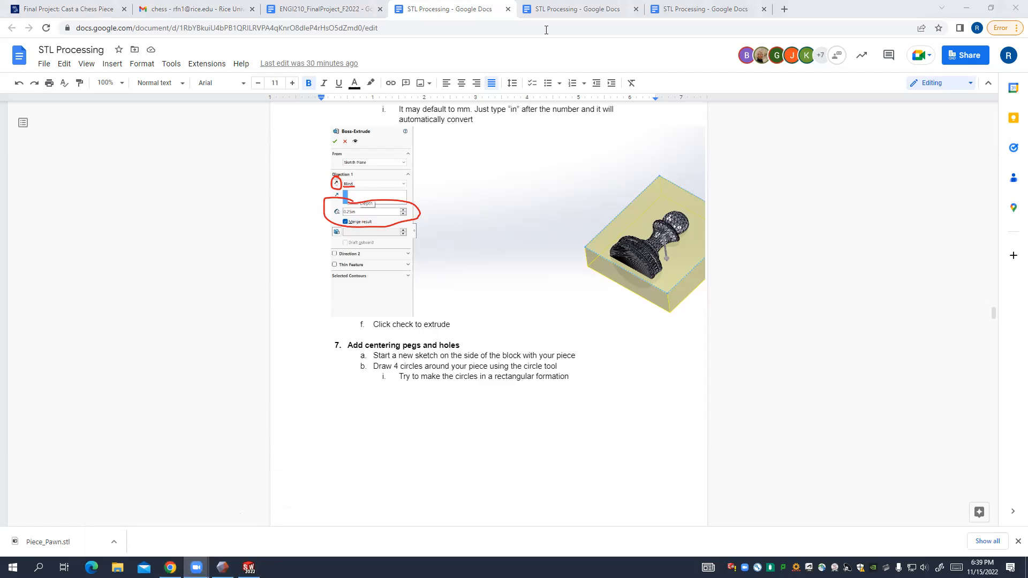